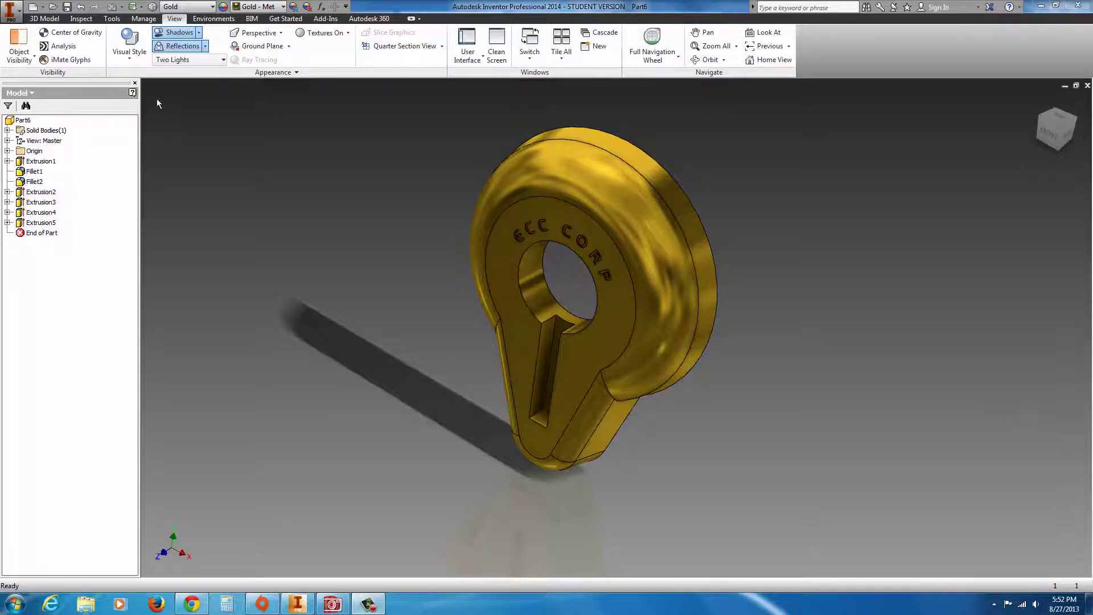
# Step: Create a new part file from the Standard.ipt template
pyautogui.click(19, 18)
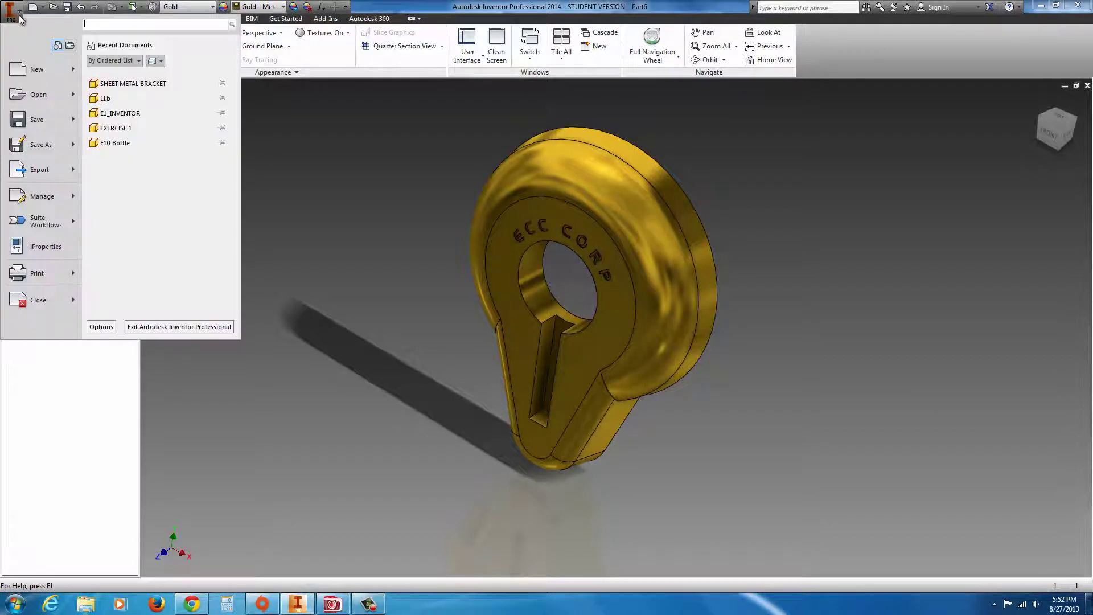
pyautogui.click(31, 69)
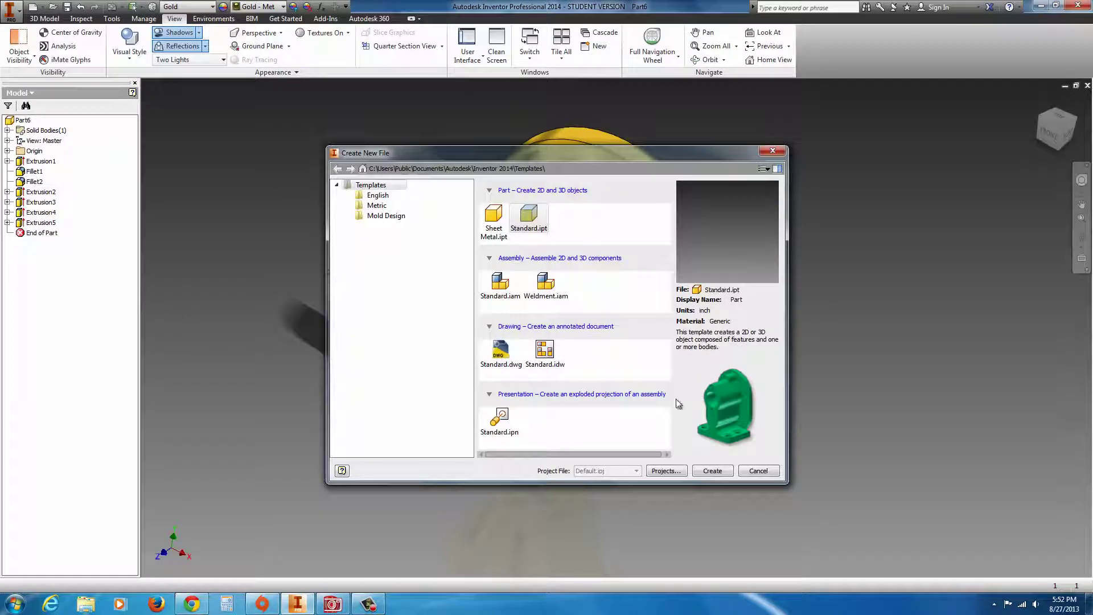
pyautogui.click(711, 470)
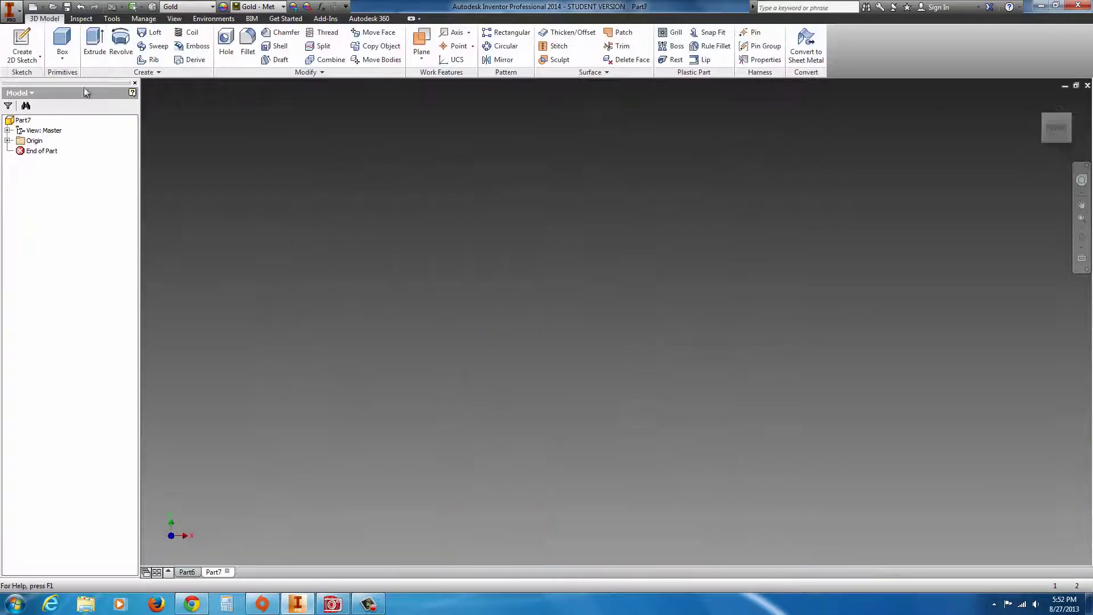
# Step: Sketch on the front plane, drawing a vertical centerline about 0.446 in up from the origin
pyautogui.click(21, 38)
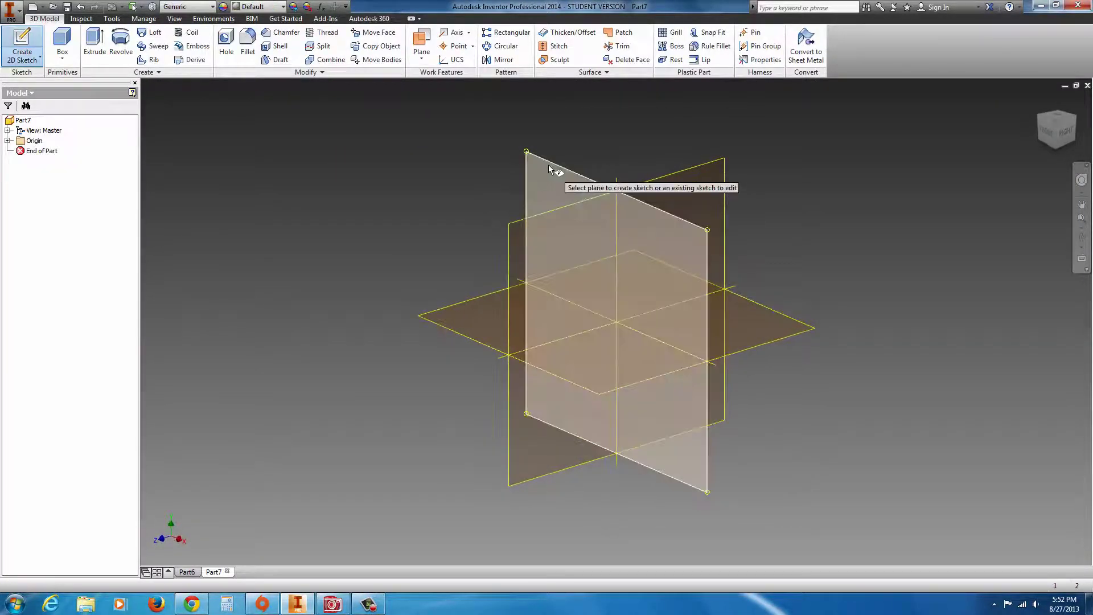
pyautogui.click(548, 165)
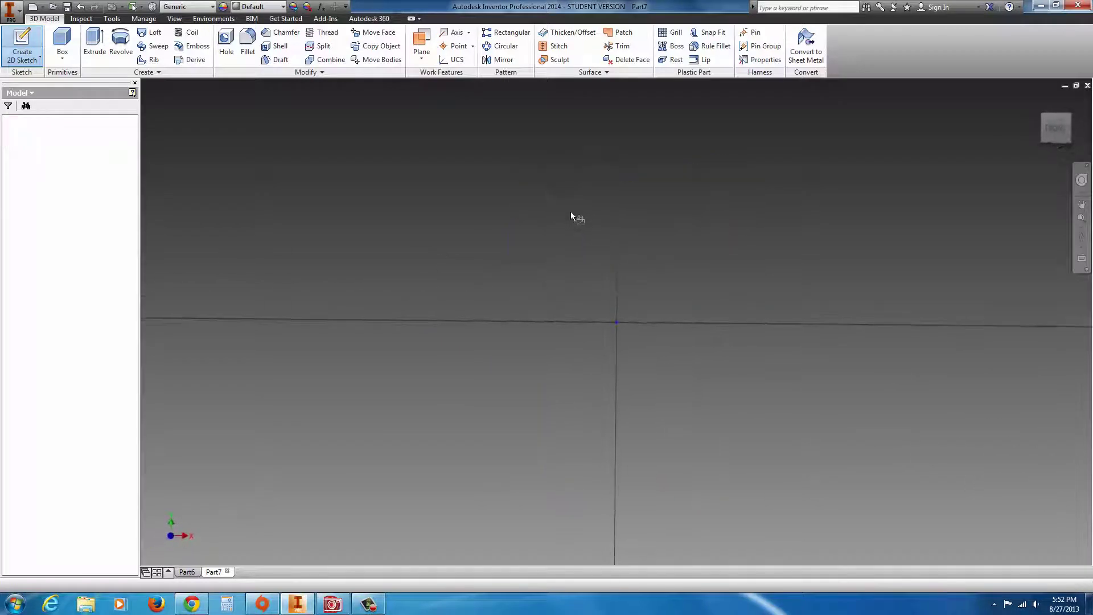
pyautogui.click(12, 42)
pyautogui.click(783, 50)
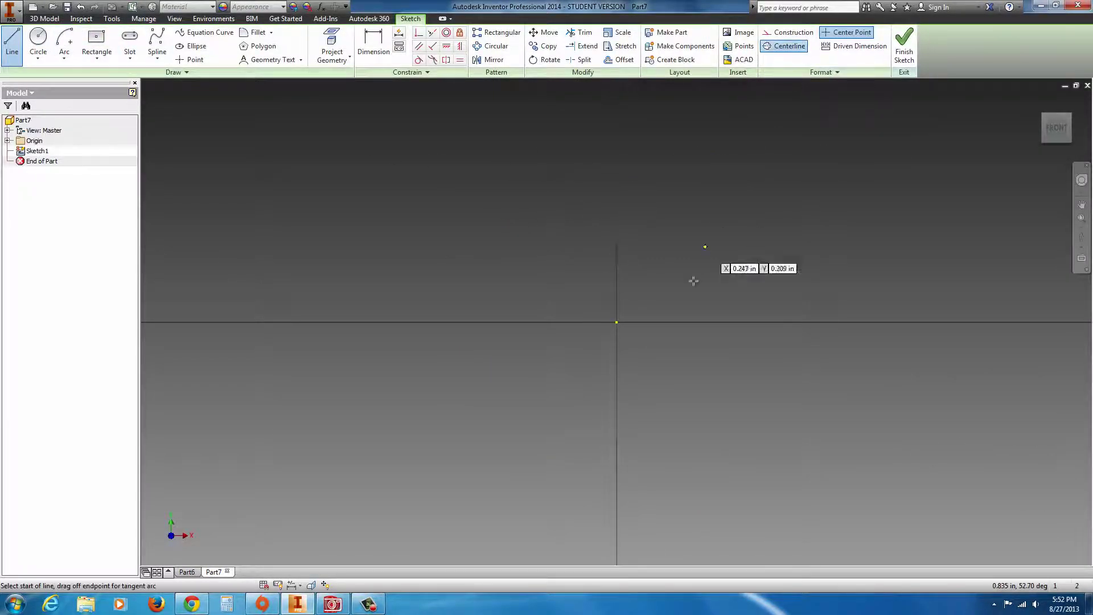
pyautogui.click(616, 322)
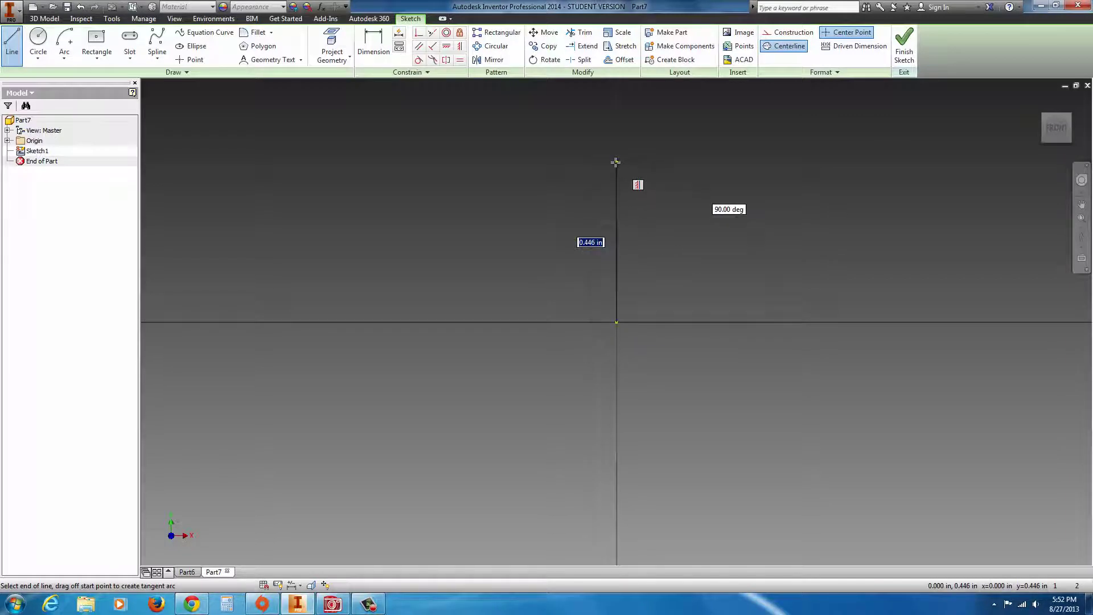
pyautogui.click(615, 162)
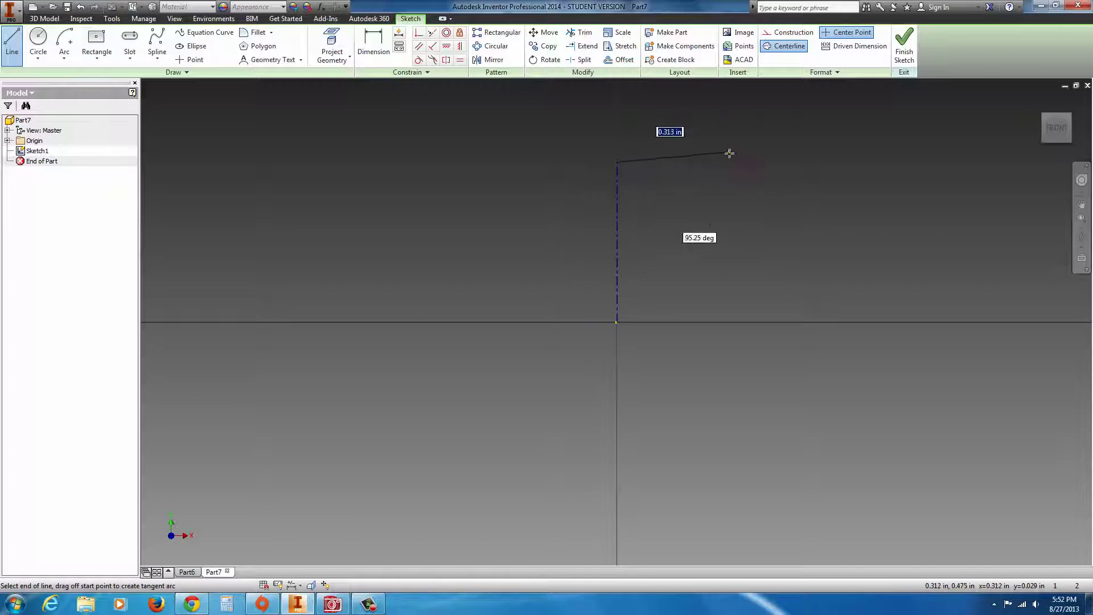
pyautogui.press('Escape')
pyautogui.click(783, 46)
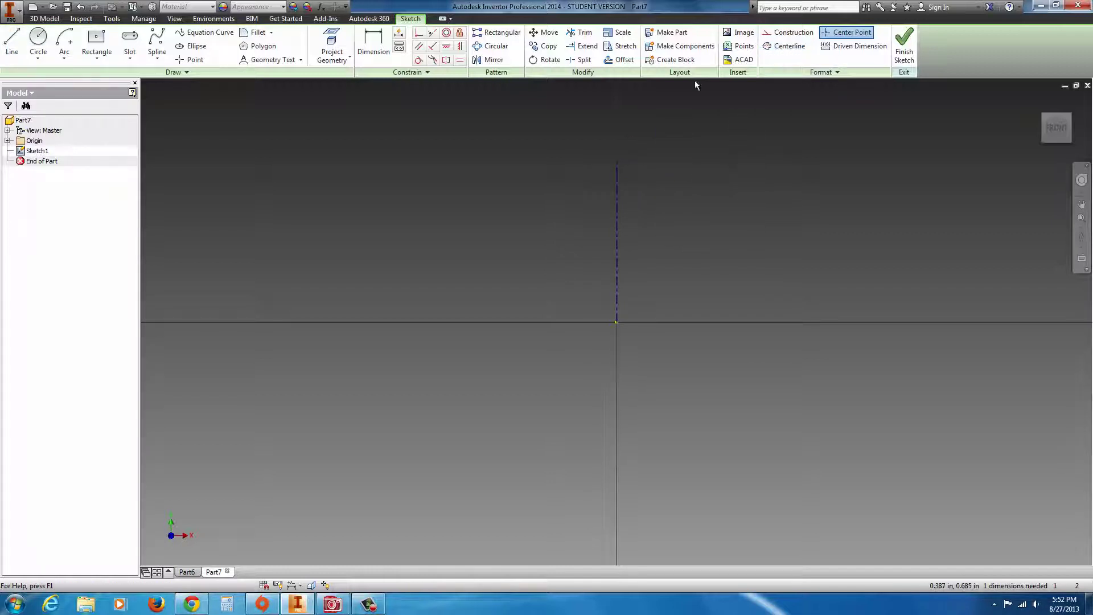
# Step: Draw a roughly 0.3 in line rising up-left from the horizontal axis beside the centerline
pyautogui.click(12, 42)
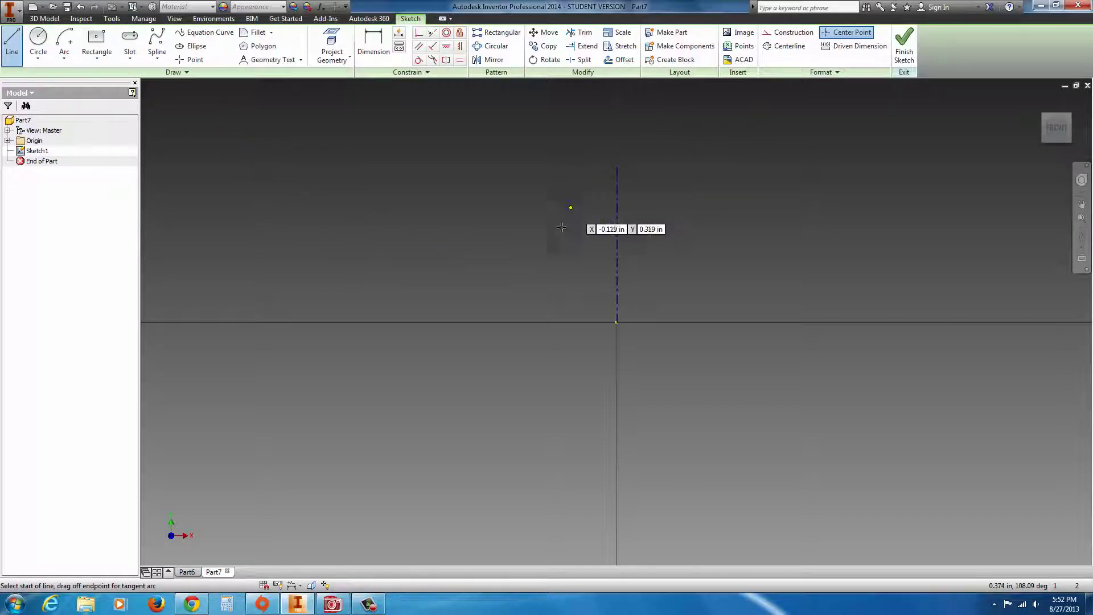
pyautogui.click(591, 323)
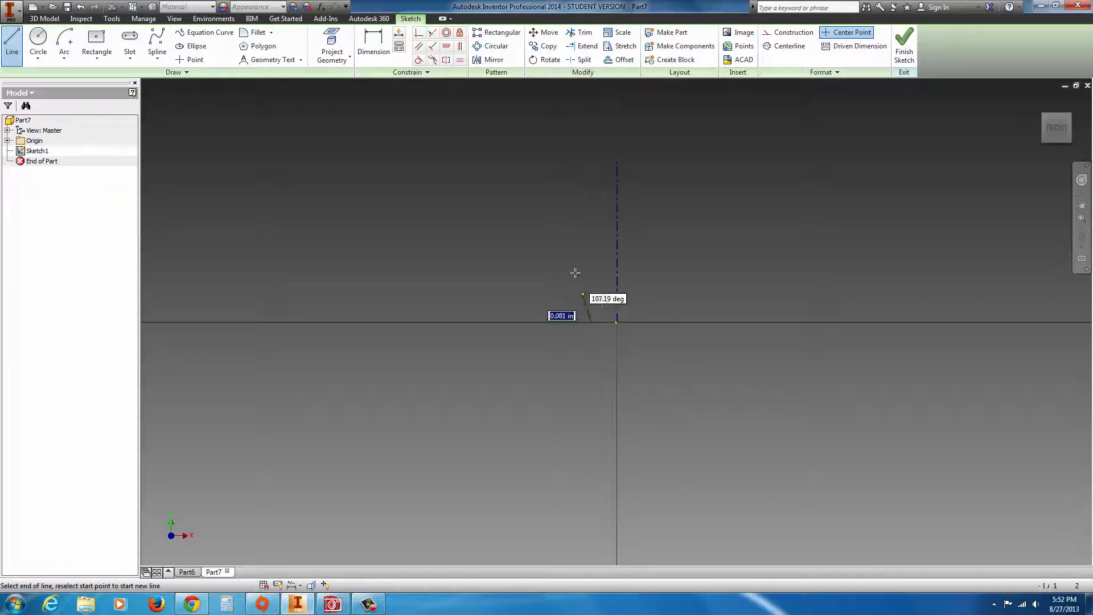
pyautogui.click(562, 222)
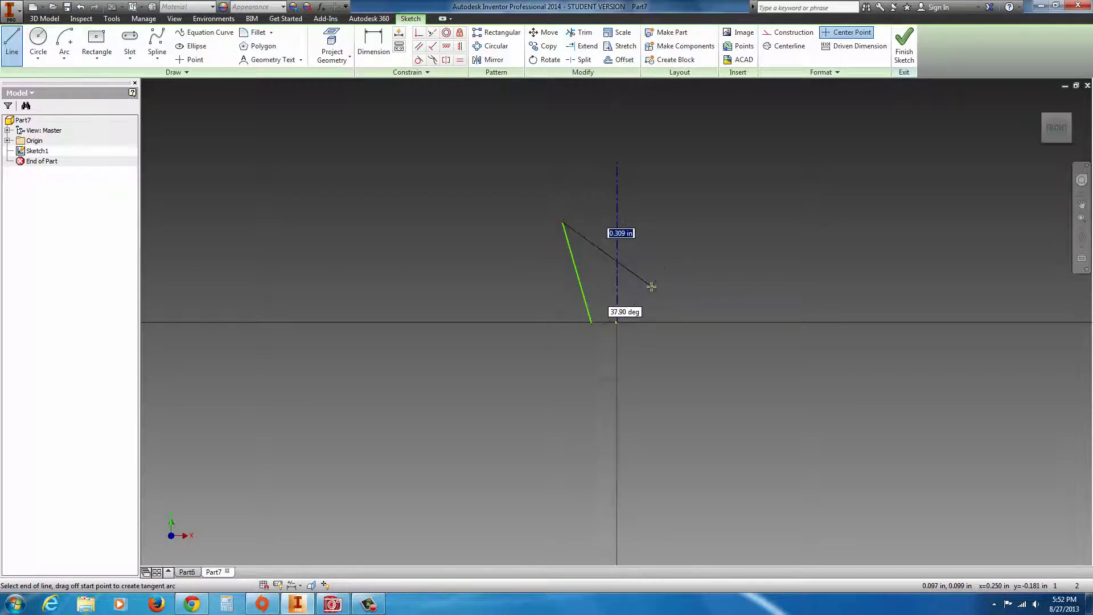
pyautogui.press('Escape')
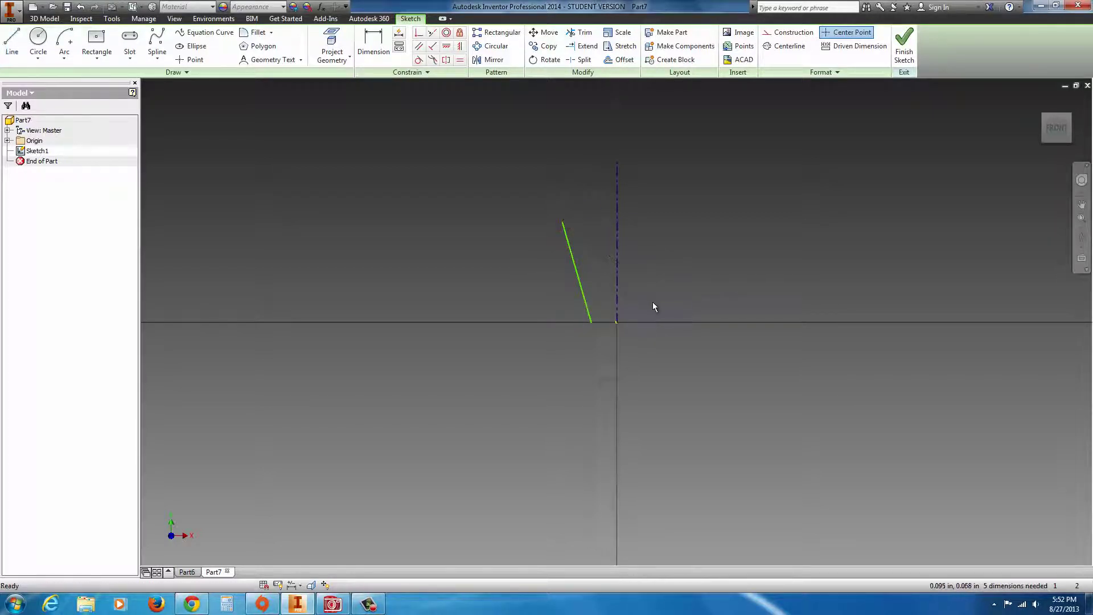
# Step: Mirror the slanted line about the vertical centerline onto the right side
pyautogui.click(493, 60)
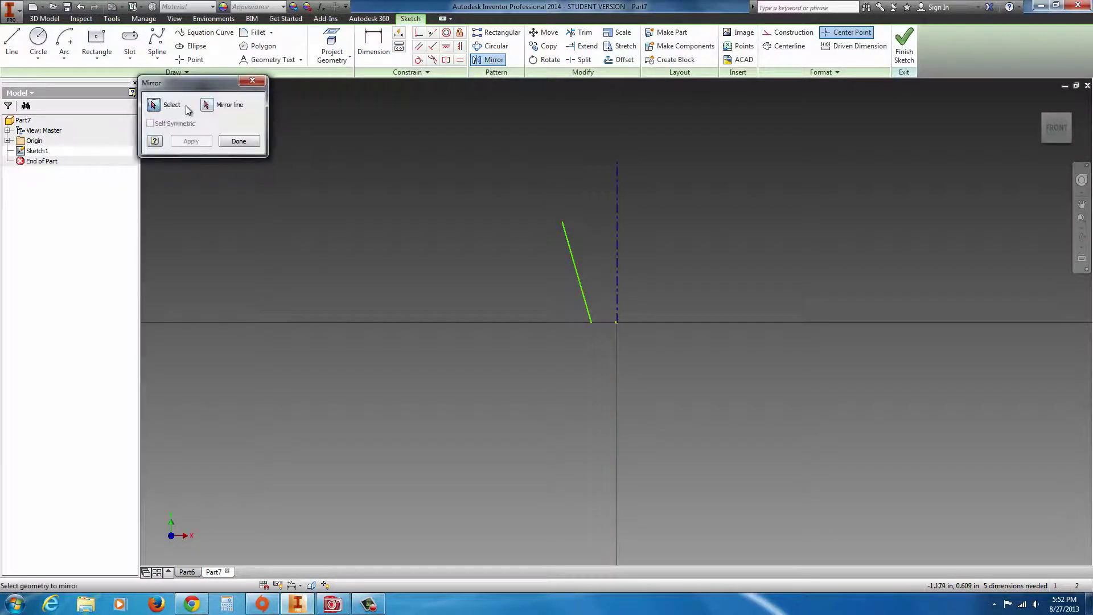
pyautogui.click(574, 268)
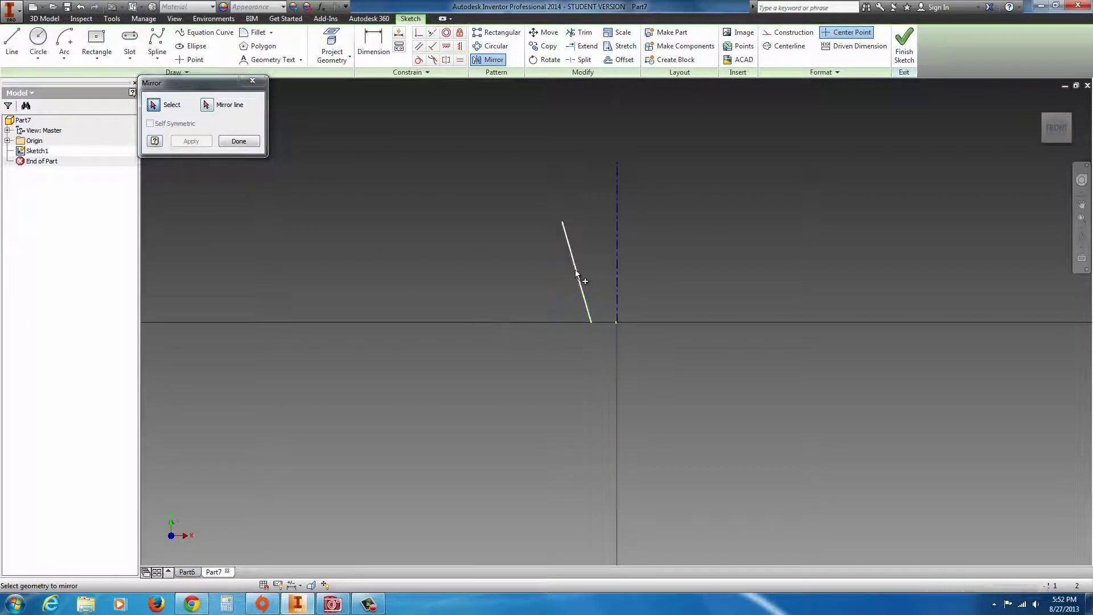
pyautogui.click(207, 106)
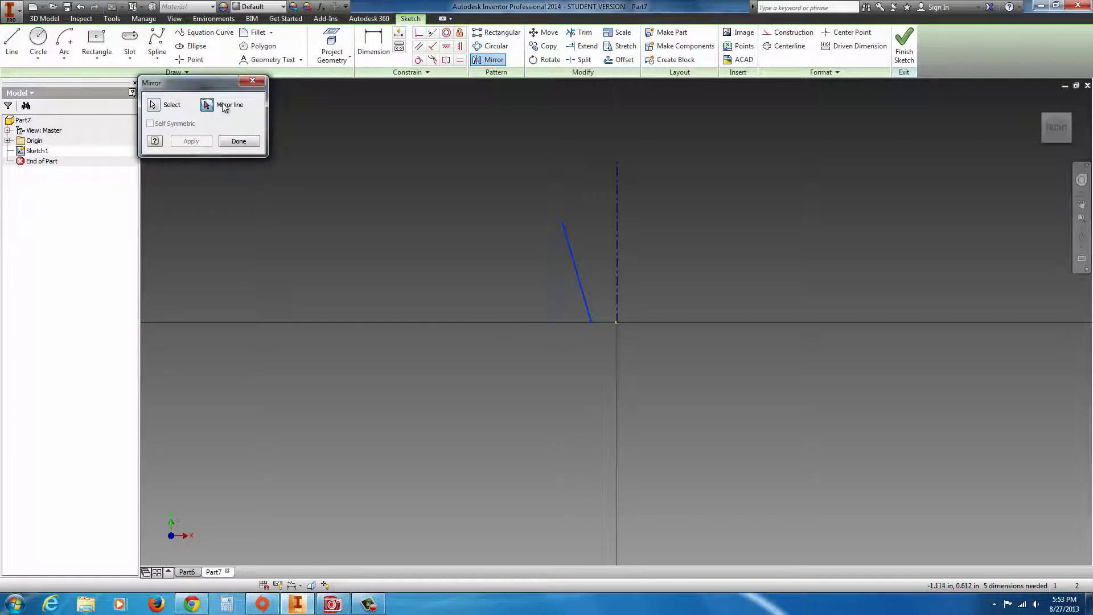
pyautogui.click(617, 243)
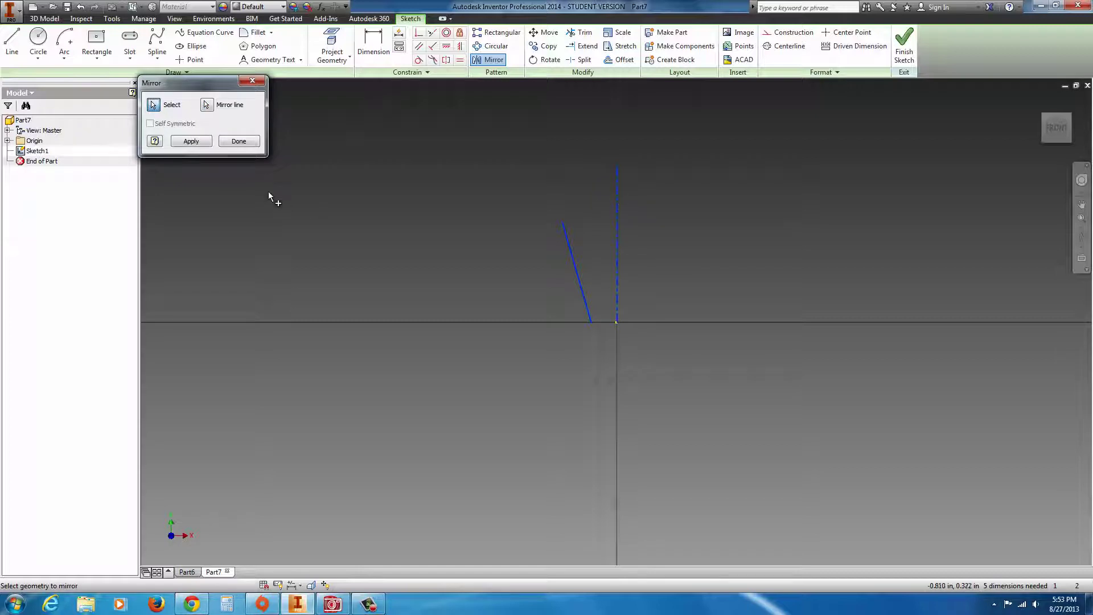
pyautogui.click(191, 142)
pyautogui.click(239, 142)
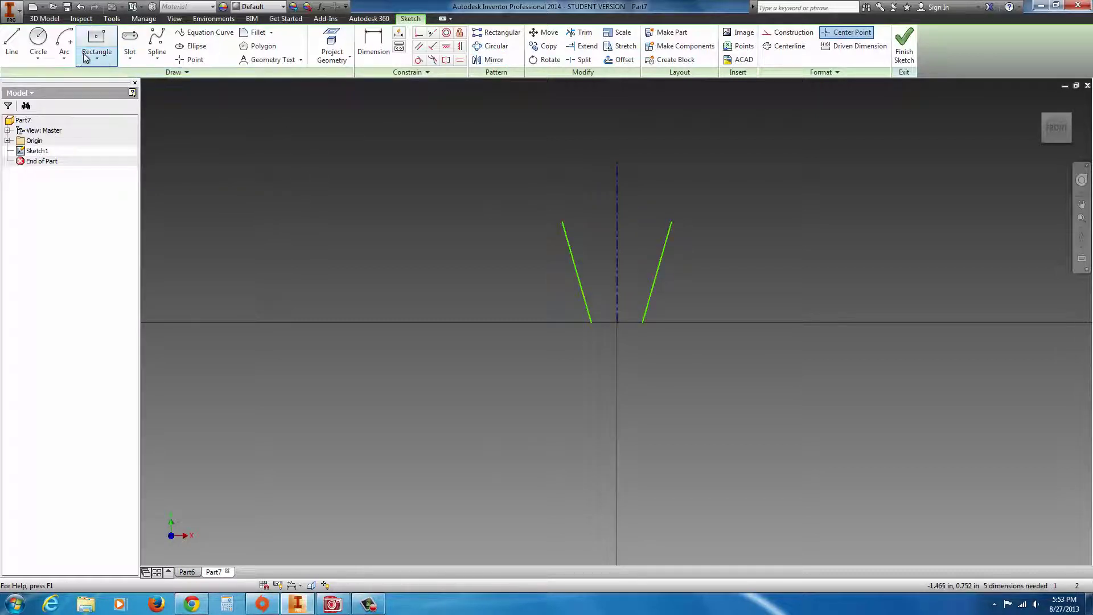
# Step: Join the two lines' bottom ends with a tangent arc of about 0.075 in radius
pyautogui.click(66, 58)
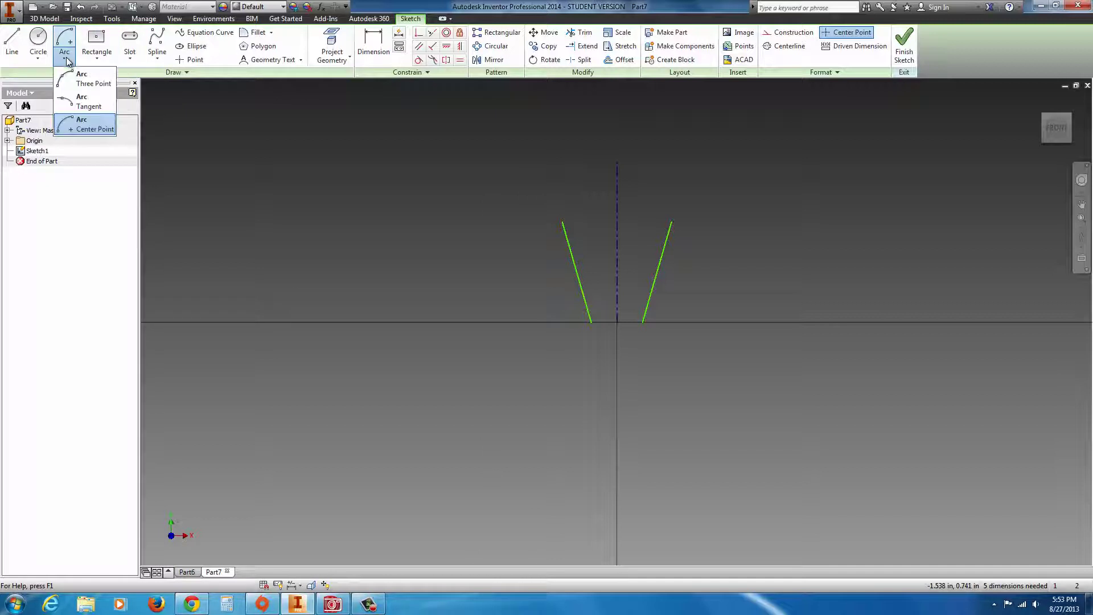
pyautogui.click(74, 103)
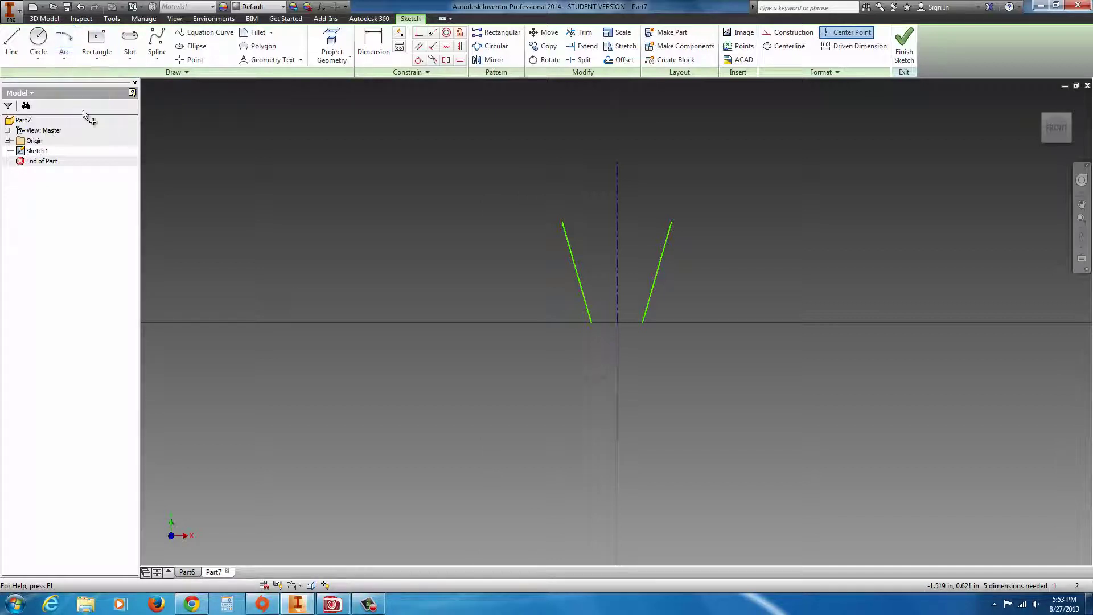
pyautogui.click(591, 323)
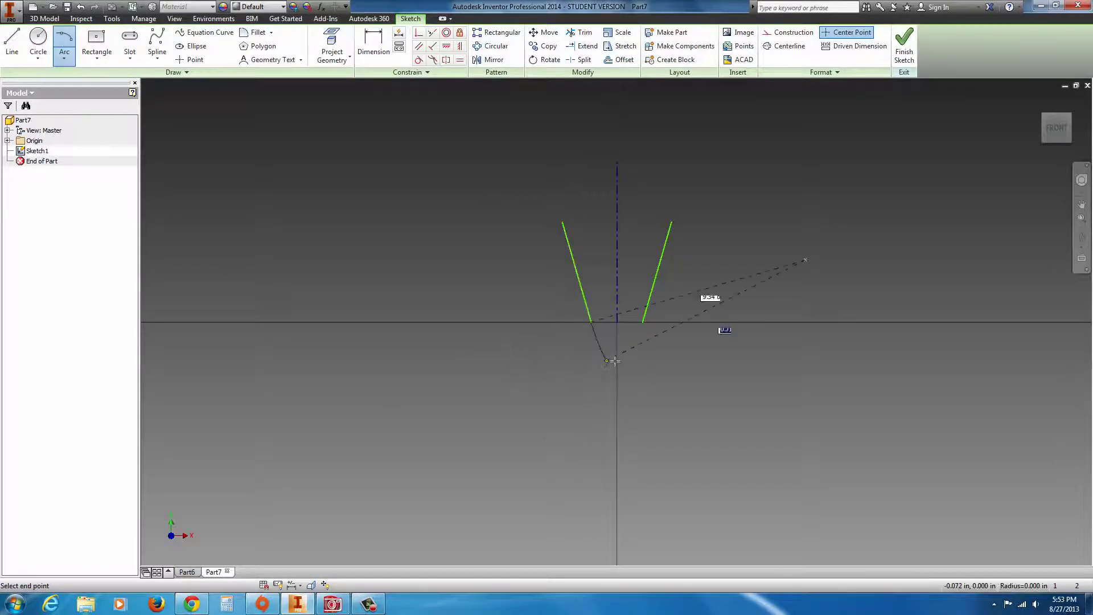
pyautogui.click(642, 324)
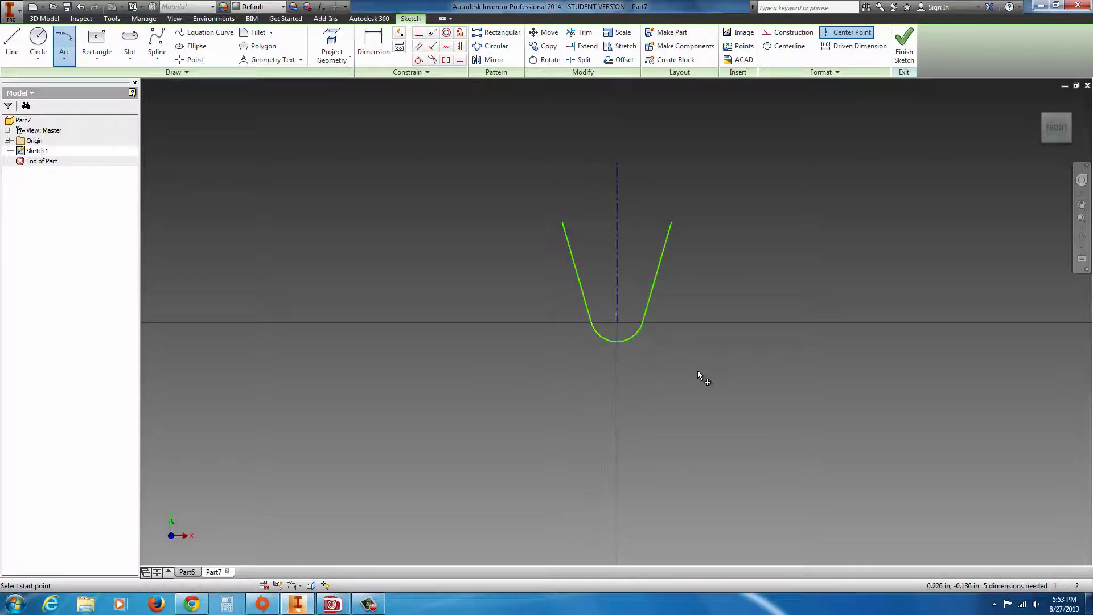
pyautogui.click(64, 58)
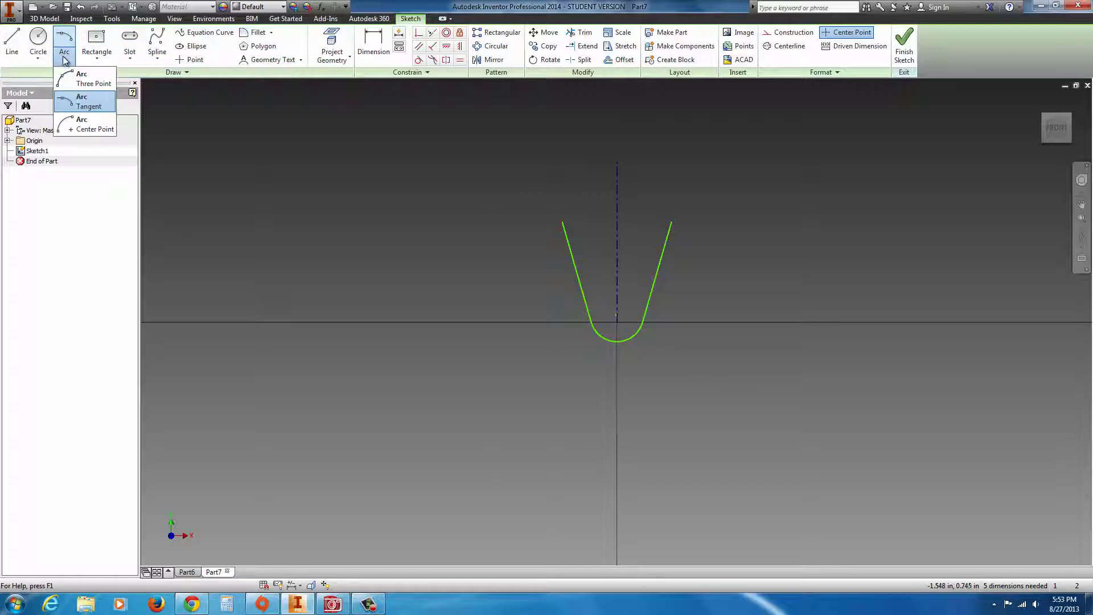
# Step: Draw a center-point arc across the two line tops, then delete it
pyautogui.click(76, 130)
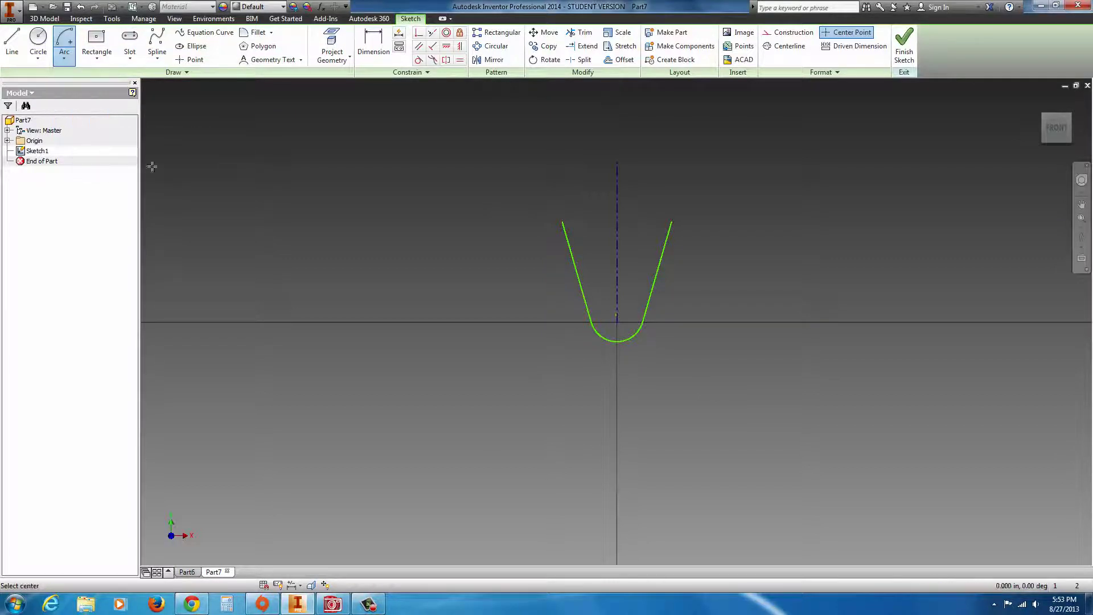
pyautogui.click(616, 210)
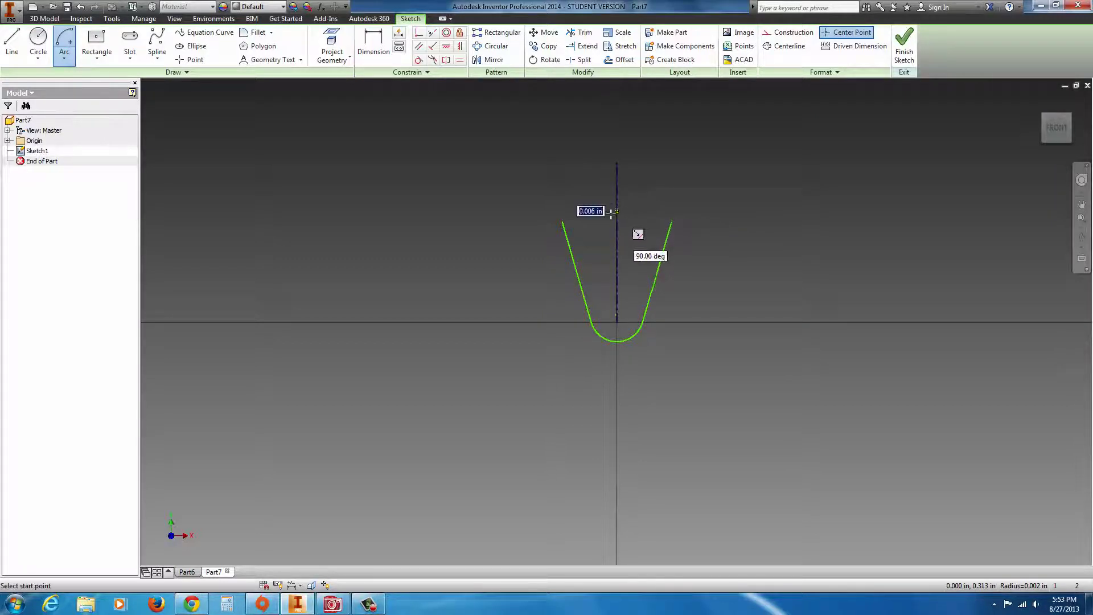
pyautogui.click(562, 221)
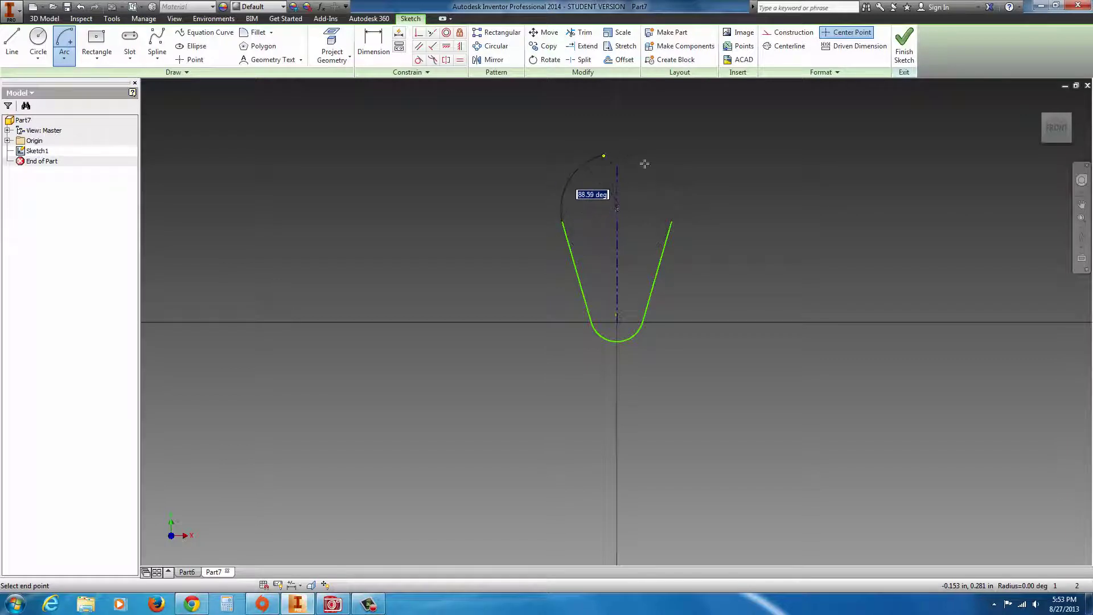
pyautogui.click(673, 222)
pyautogui.press('Escape')
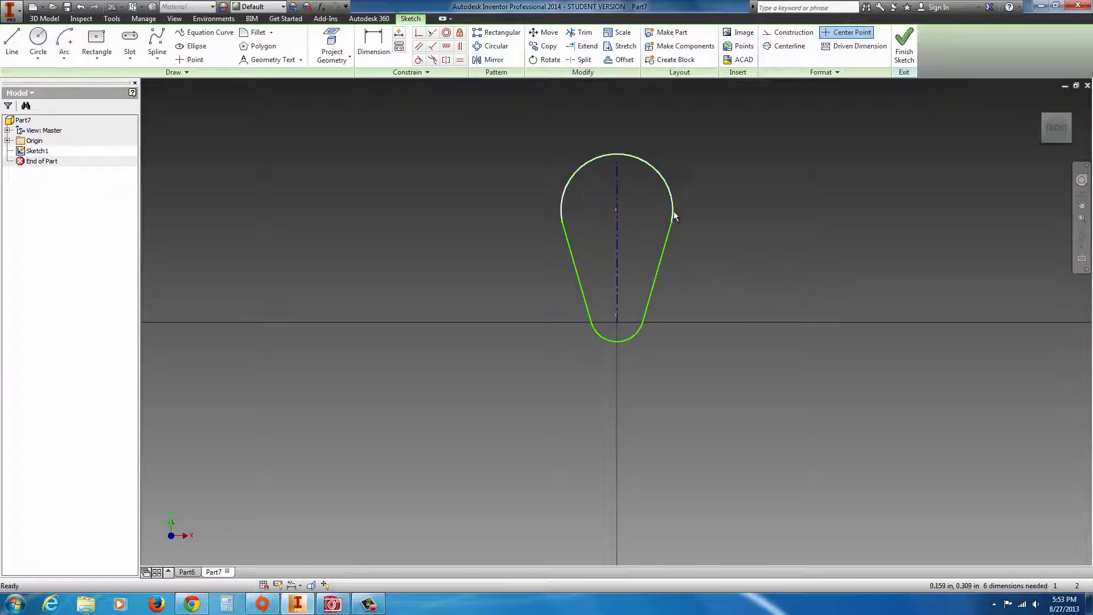
pyautogui.moveTo(671, 222); pyautogui.dragTo(671, 221)
pyautogui.click(671, 213)
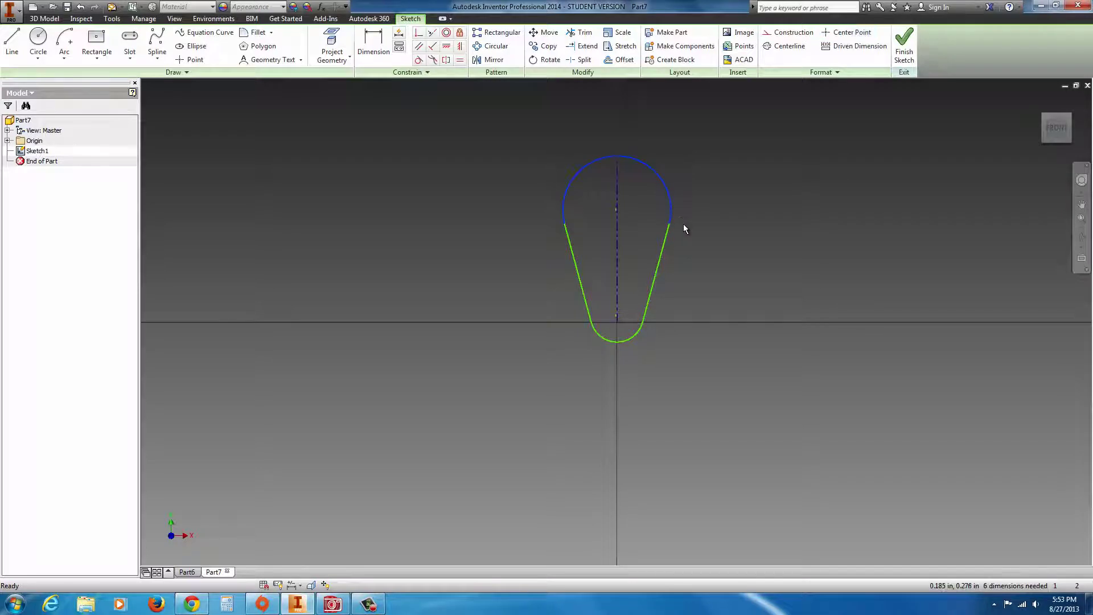
pyautogui.press('Delete')
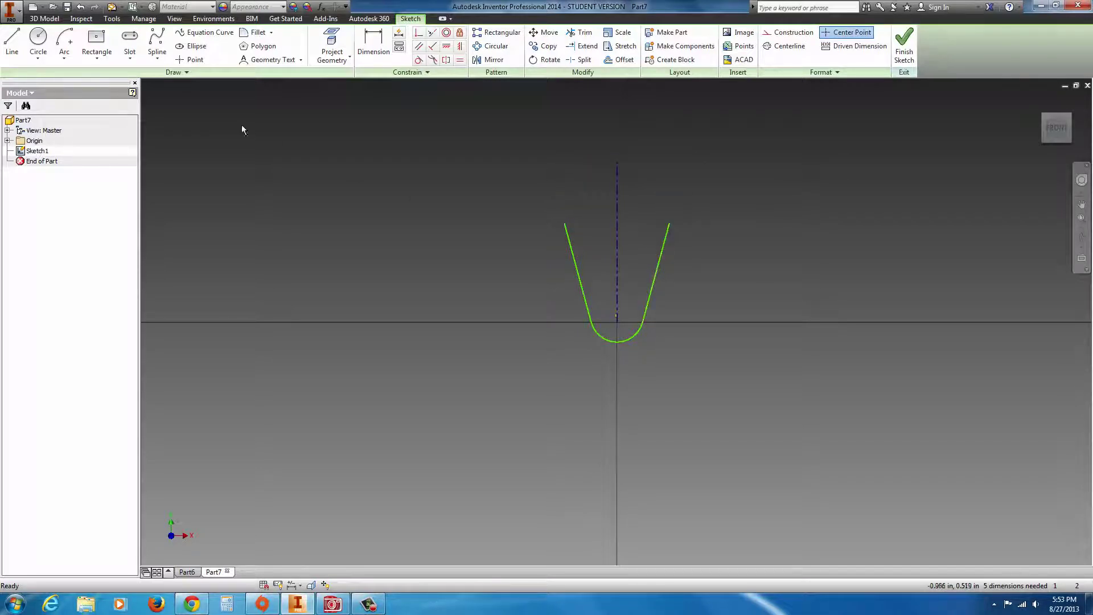
# Step: Redraw the top arc from a higher centre on the centerline, about 0.207 in radius
pyautogui.click(64, 41)
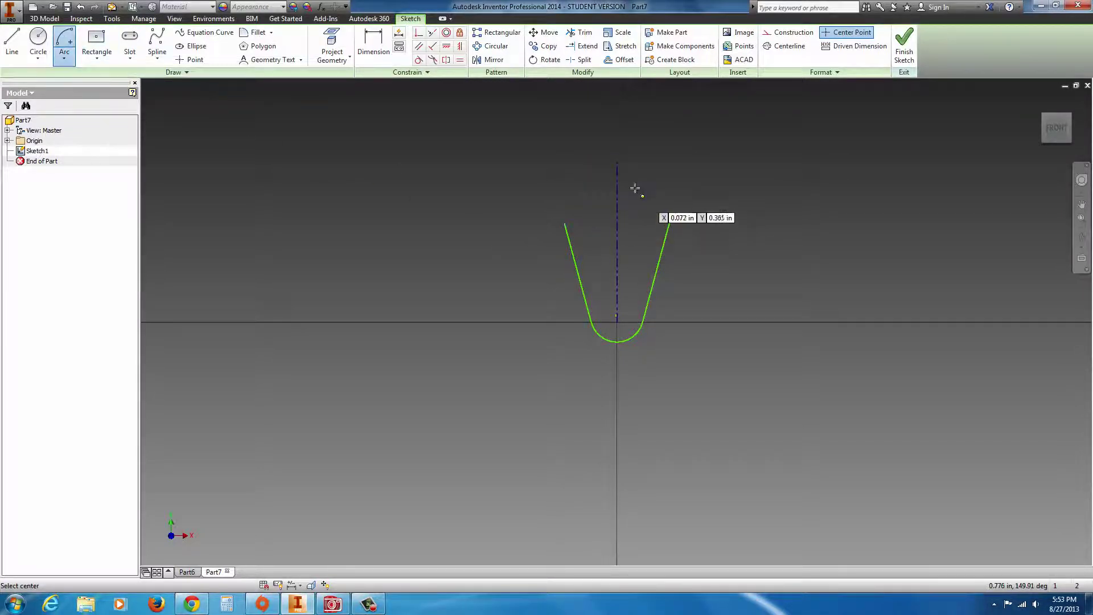
pyautogui.click(616, 170)
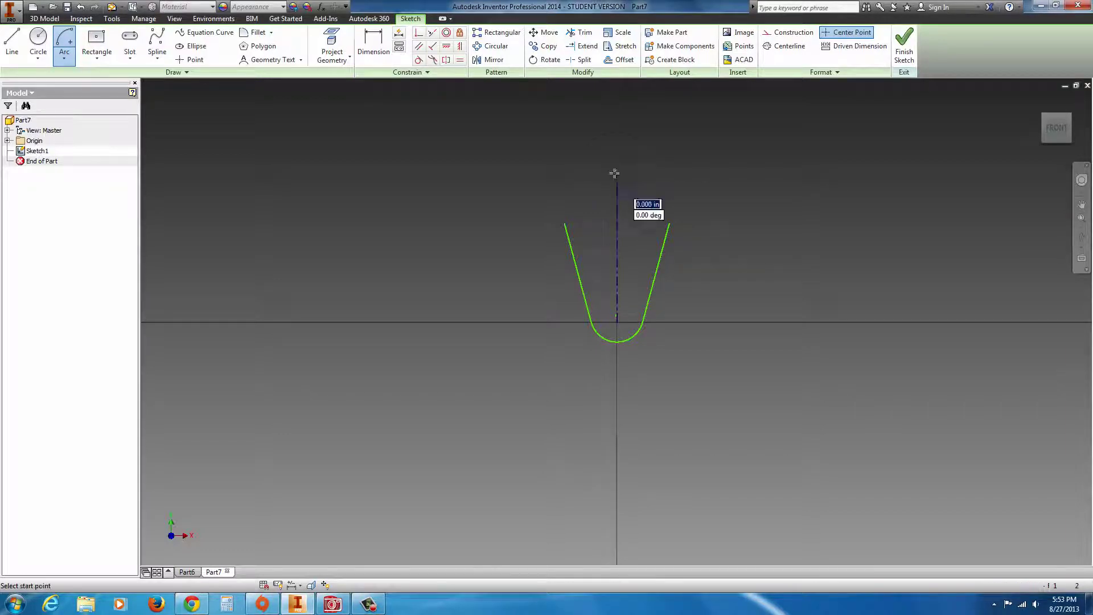
pyautogui.click(565, 218)
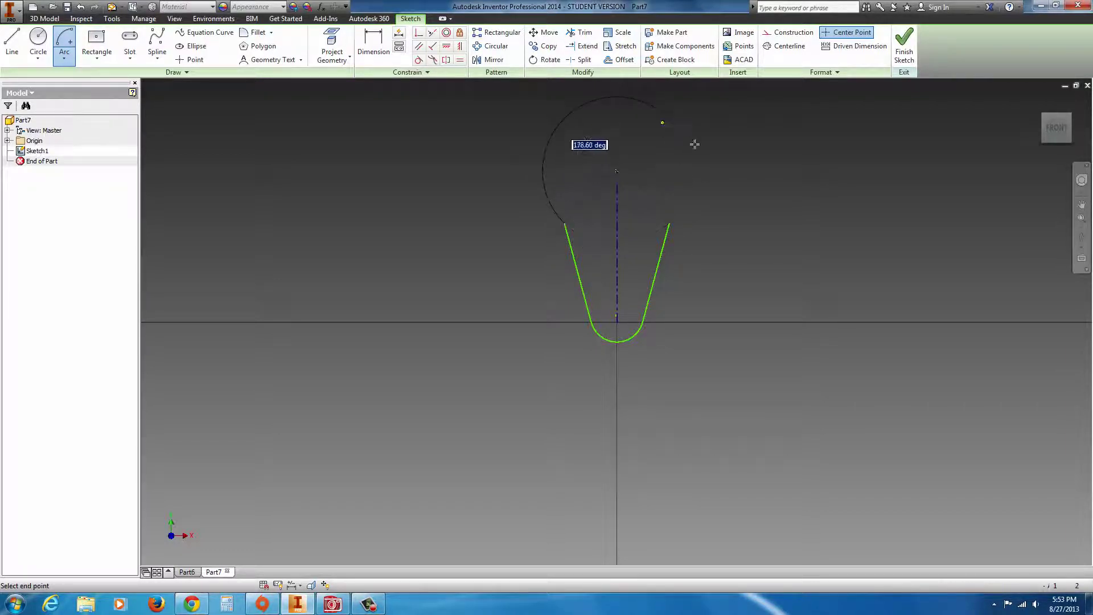
pyautogui.click(671, 223)
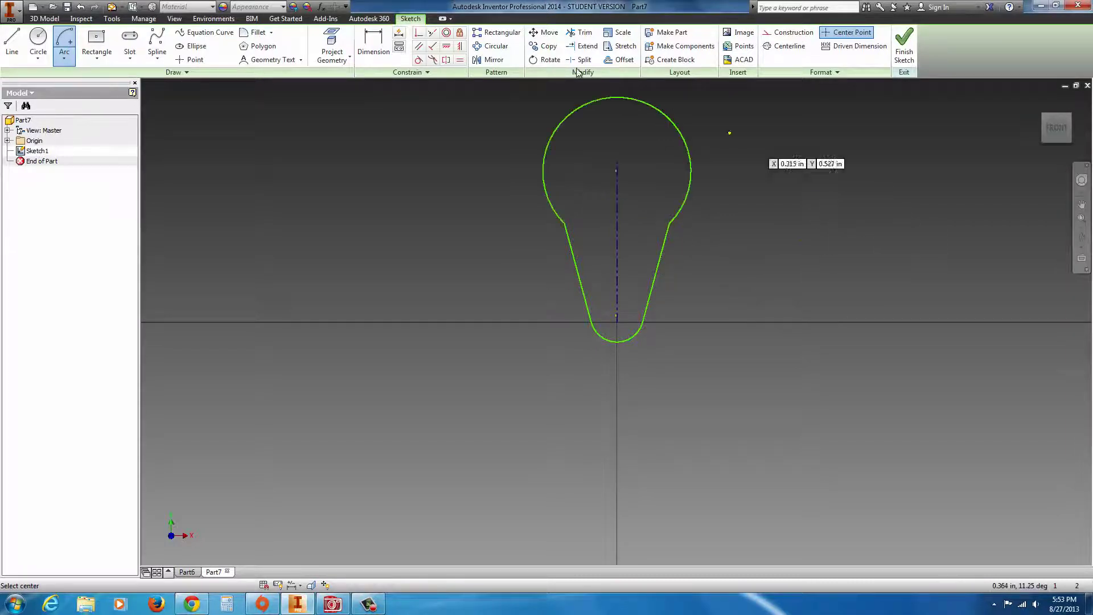
# Step: Dimension the bottom arc radius to .600 and the top arc to 1.500
pyautogui.click(380, 37)
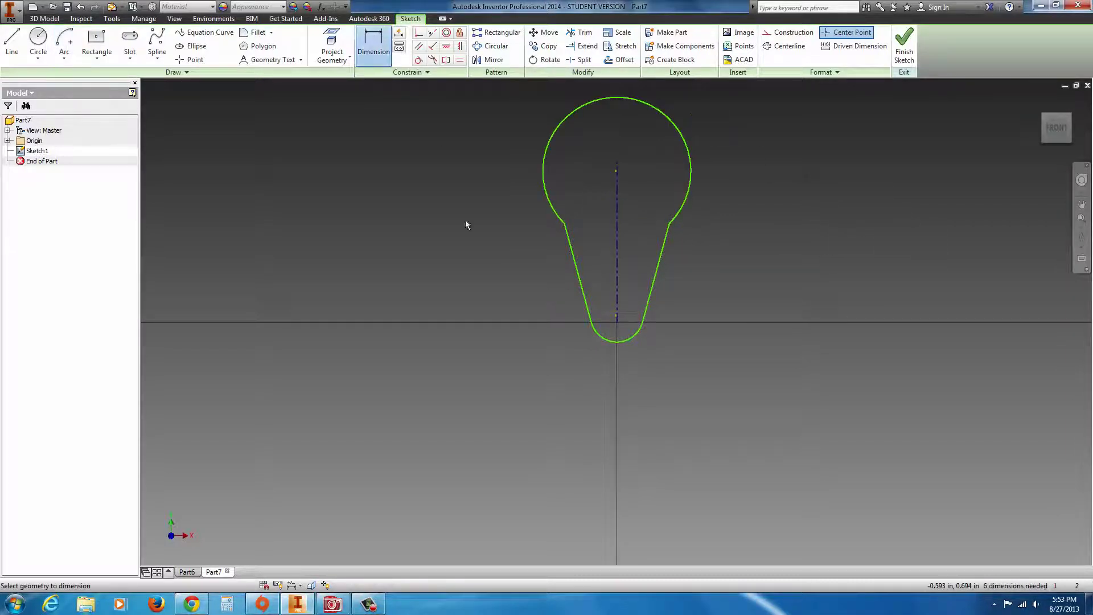
pyautogui.click(629, 337)
pyautogui.click(658, 373)
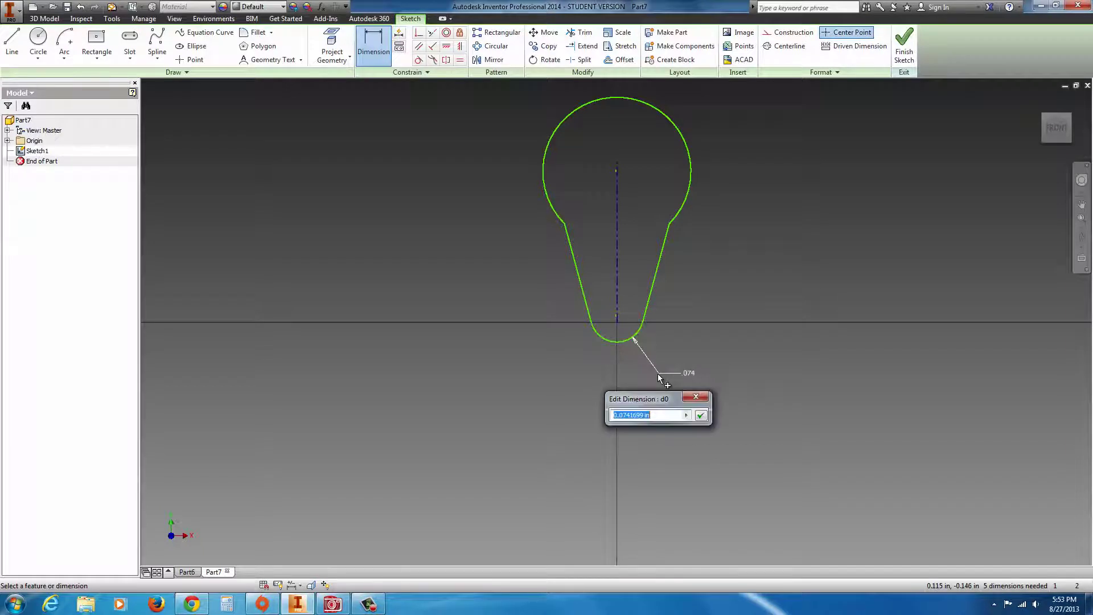
pyautogui.write('.6')
pyautogui.press('Return')
pyautogui.scroll(-4, 694, 415)
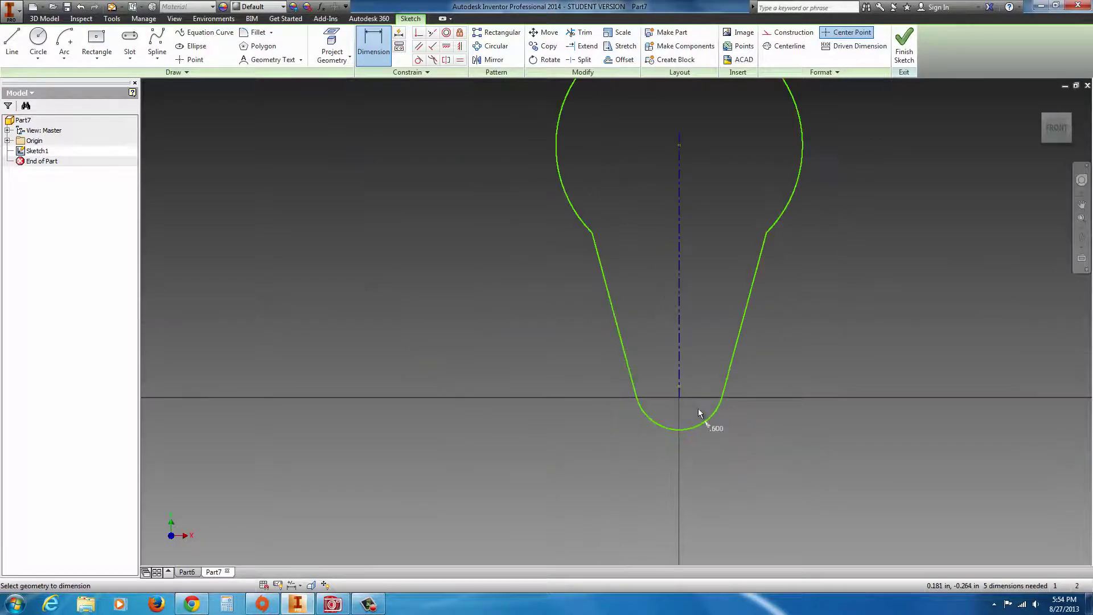
pyautogui.scroll(-2, 700, 408)
pyautogui.click(759, 214)
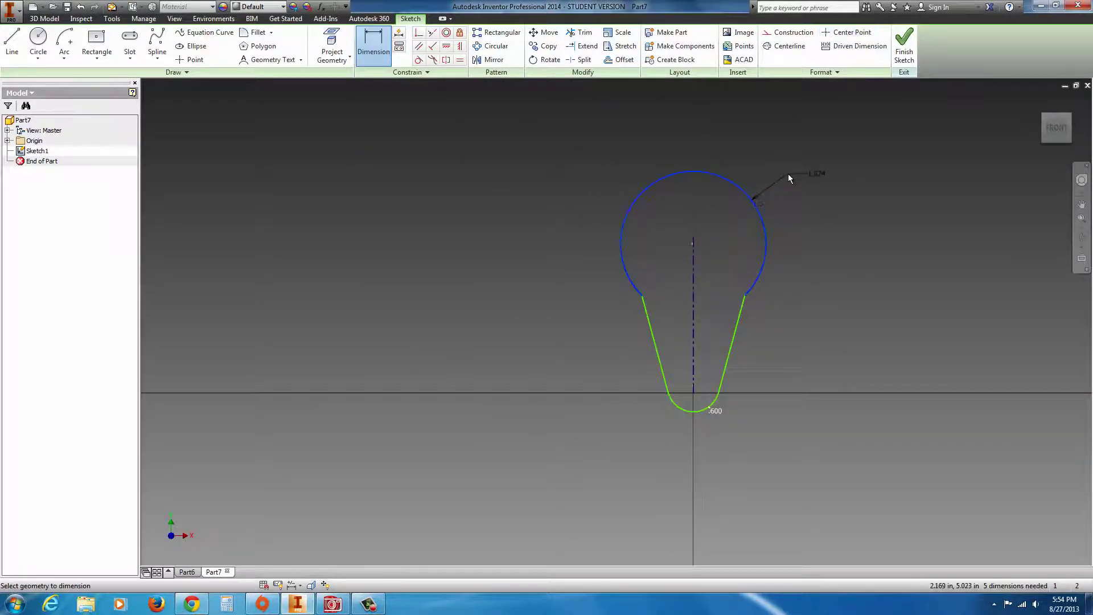
pyautogui.click(787, 174)
pyautogui.write('1.5')
pyautogui.press('Return')
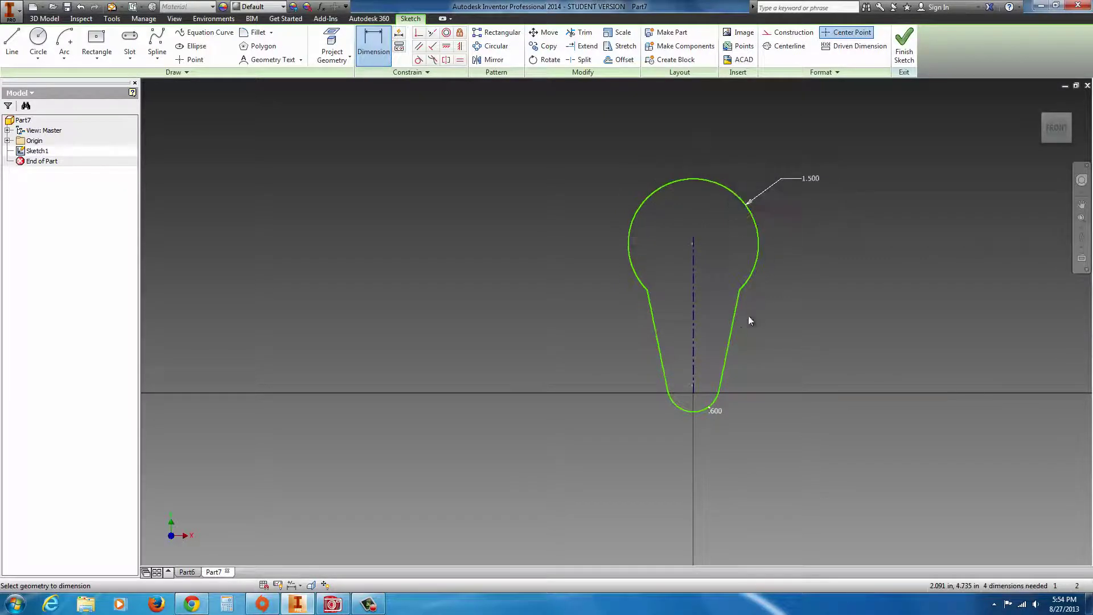
# Step: Set the angle between the tapered lines to 35°, checking the reference drawing
pyautogui.click(731, 333)
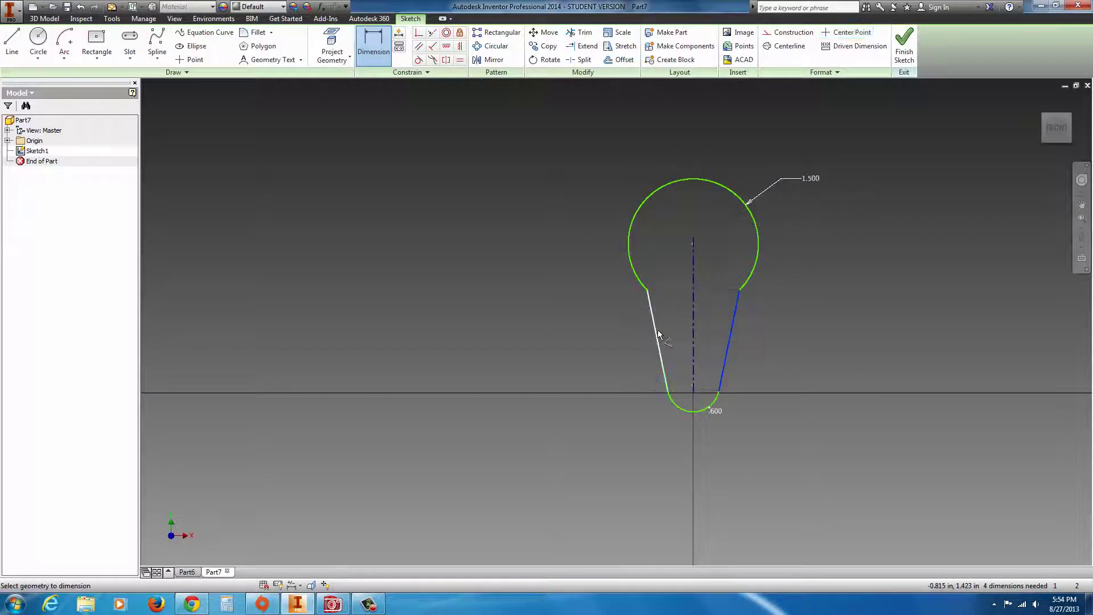
pyautogui.click(656, 331)
pyautogui.click(706, 250)
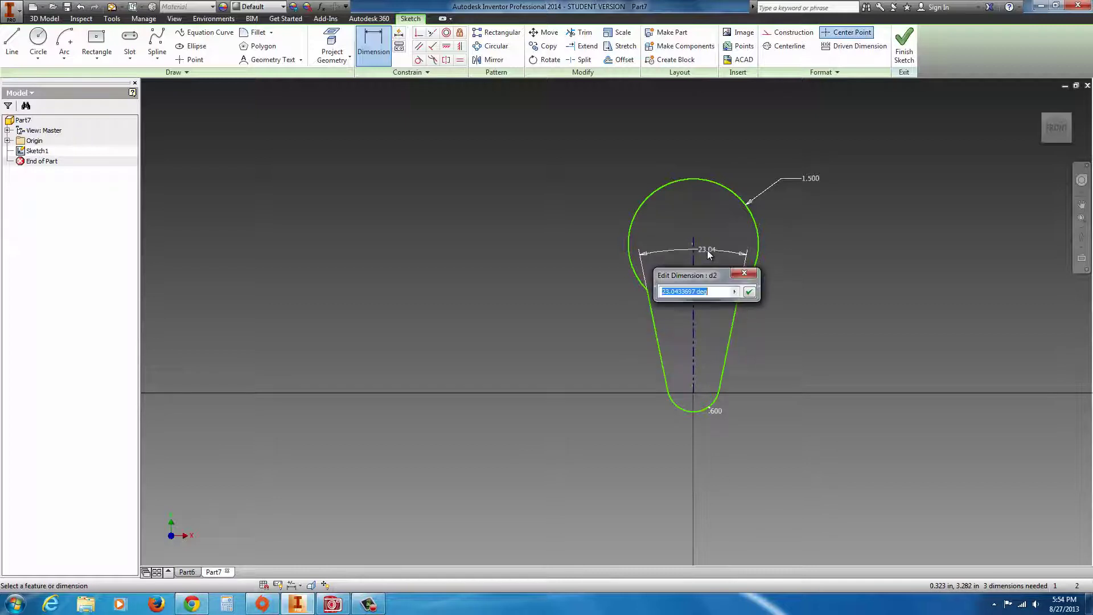
pyautogui.click(192, 603)
pyautogui.click(642, 20)
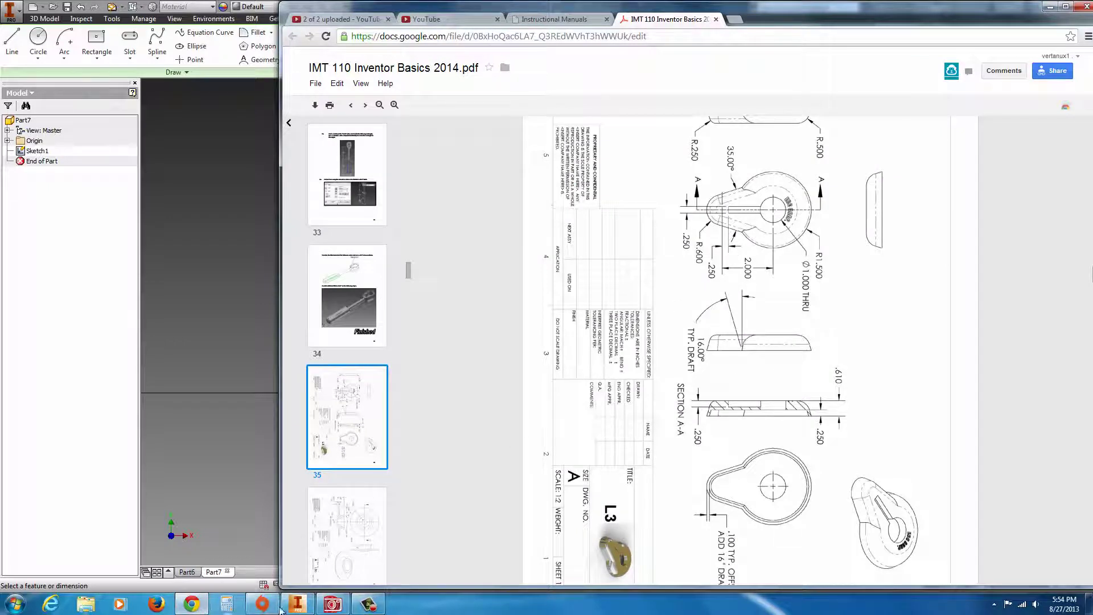
pyautogui.click(333, 603)
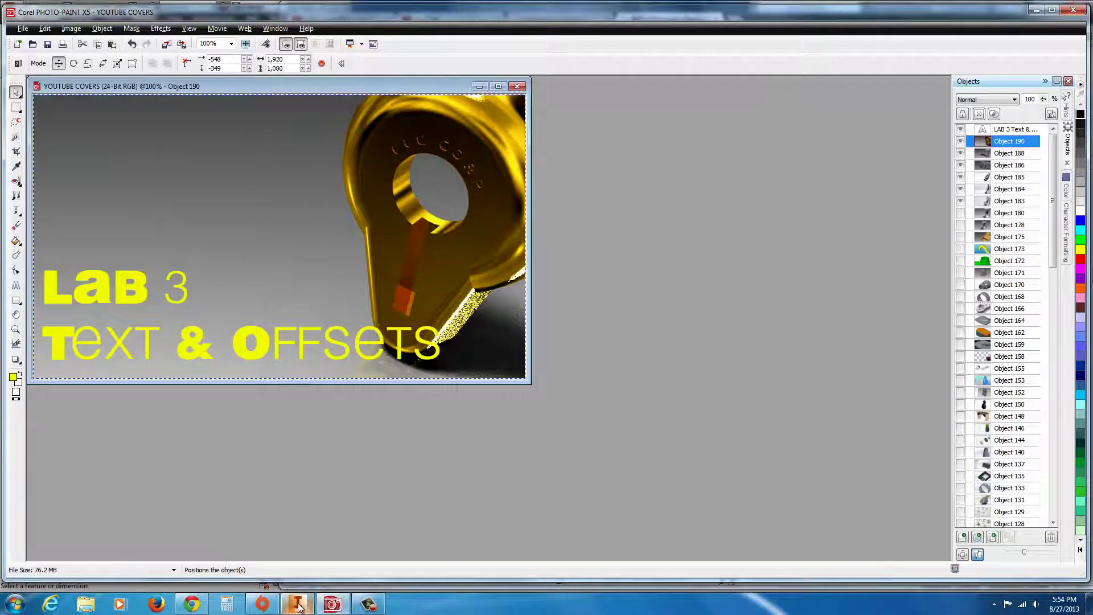
pyautogui.click(297, 604)
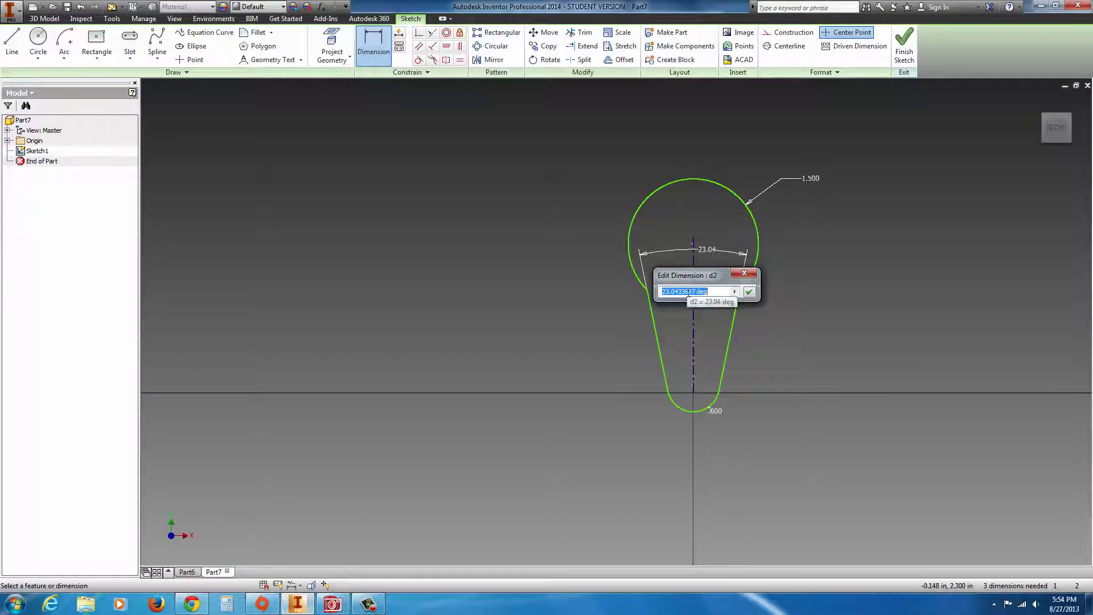
pyautogui.write('35')
pyautogui.press('Return')
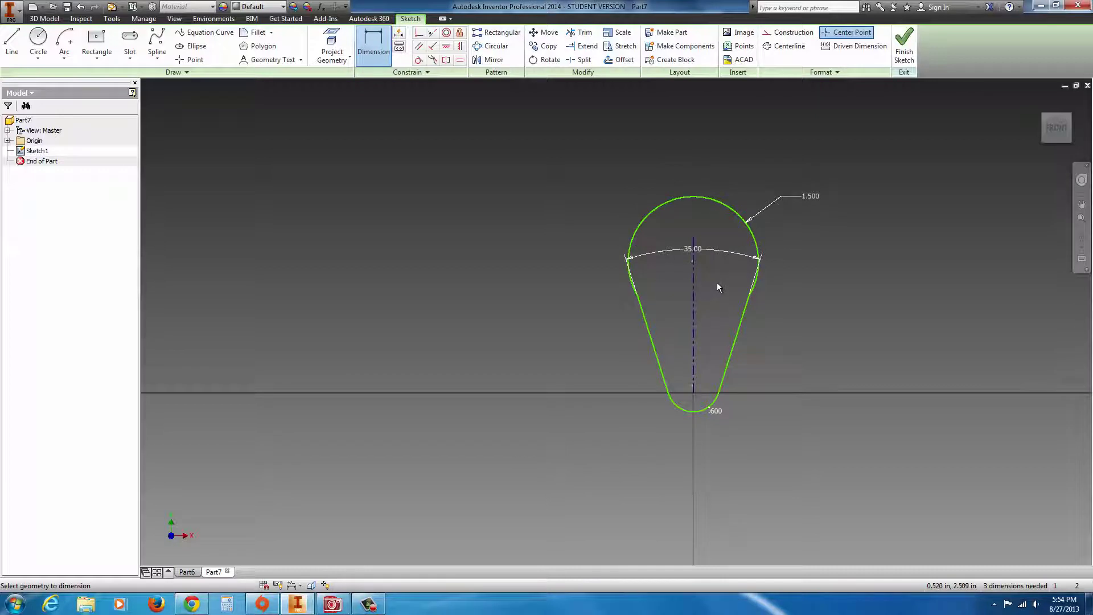
# Step: Set the vertical distance between the arc centres to 2.000
pyautogui.click(699, 411)
pyautogui.click(752, 232)
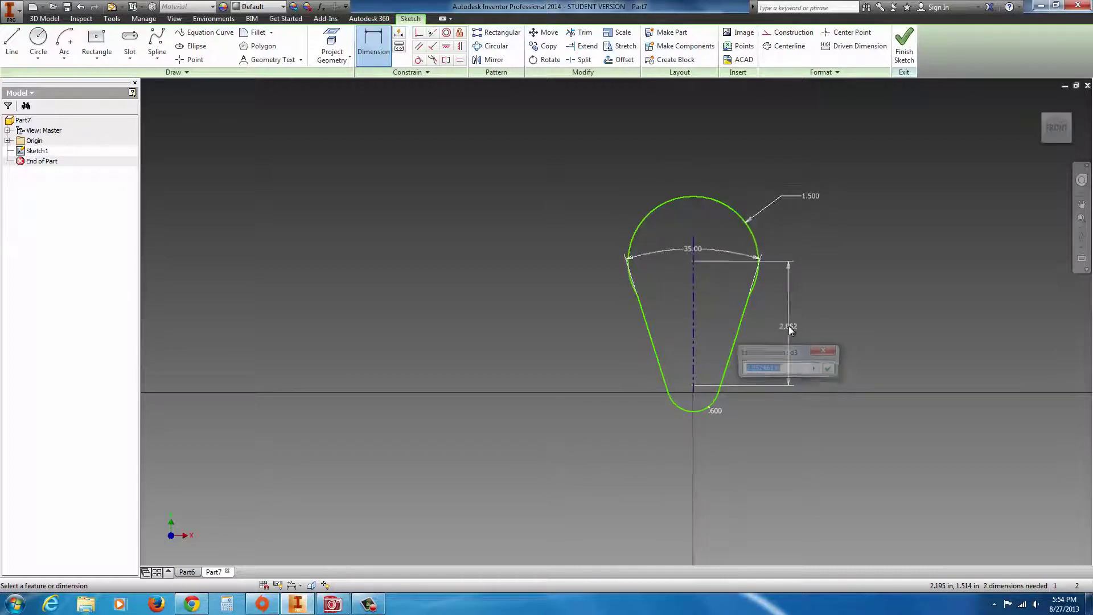
pyautogui.click(789, 325)
pyautogui.write('2')
pyautogui.press('Return')
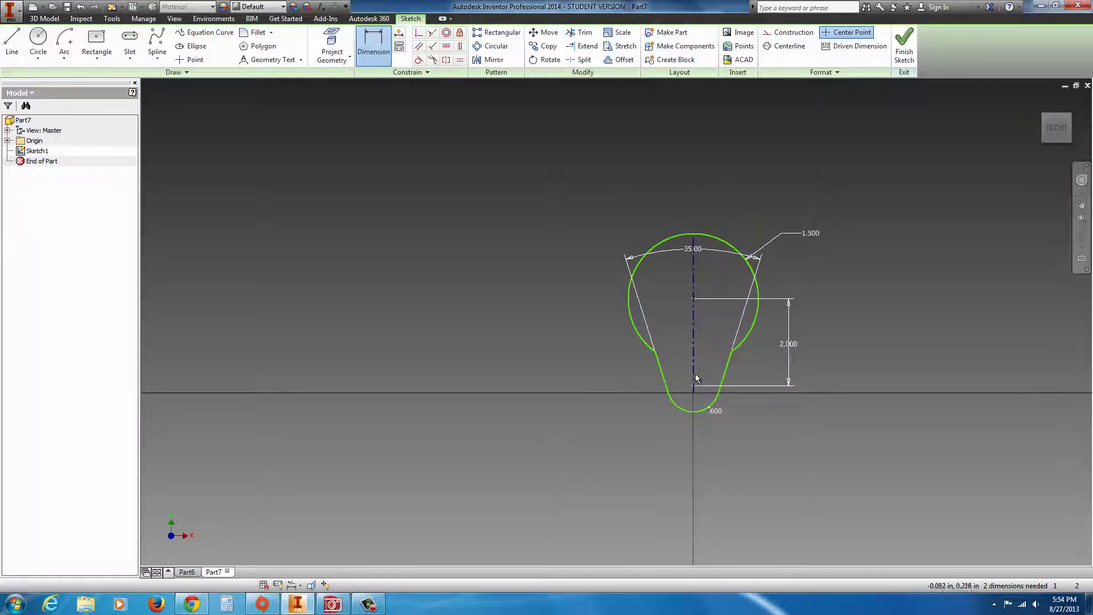
pyautogui.scroll(3, 697, 376)
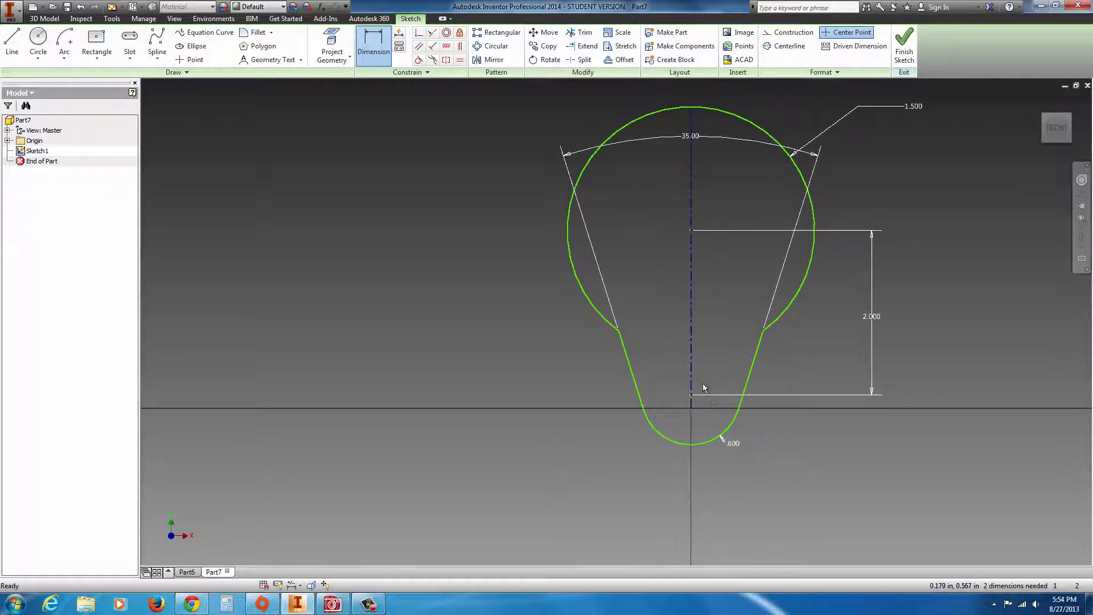
# Step: Snap the bottom arc centre onto the origin and move the 35.00, 1.500 and .600 labels clear
pyautogui.press('Escape')
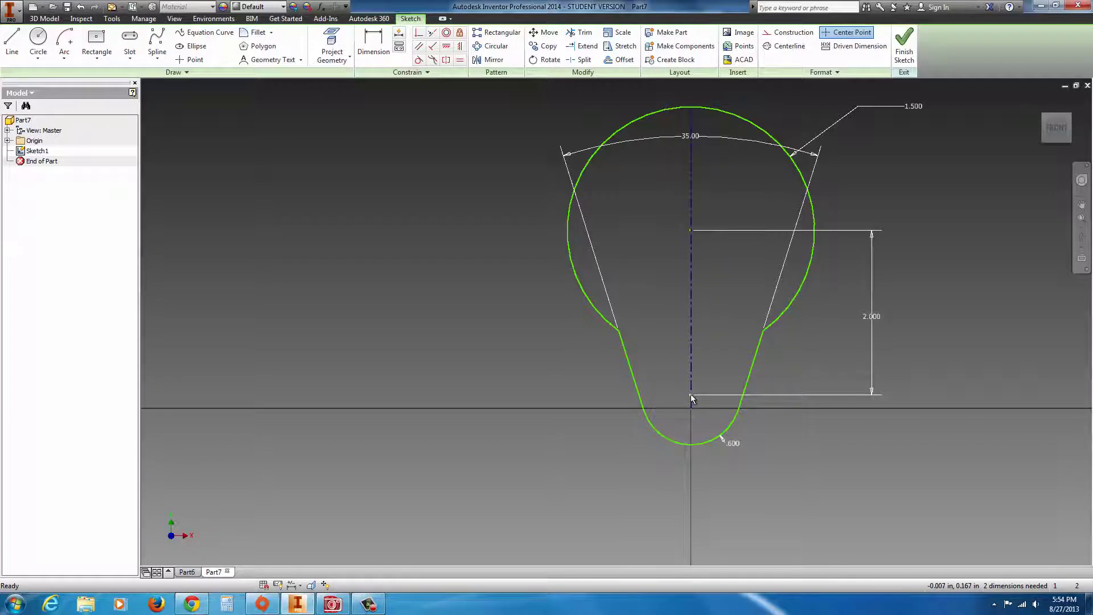
pyautogui.moveTo(691, 394)
pyautogui.mouseDown()
pyautogui.moveTo(691, 450)
pyautogui.moveTo(693, 407)
pyautogui.mouseUp()
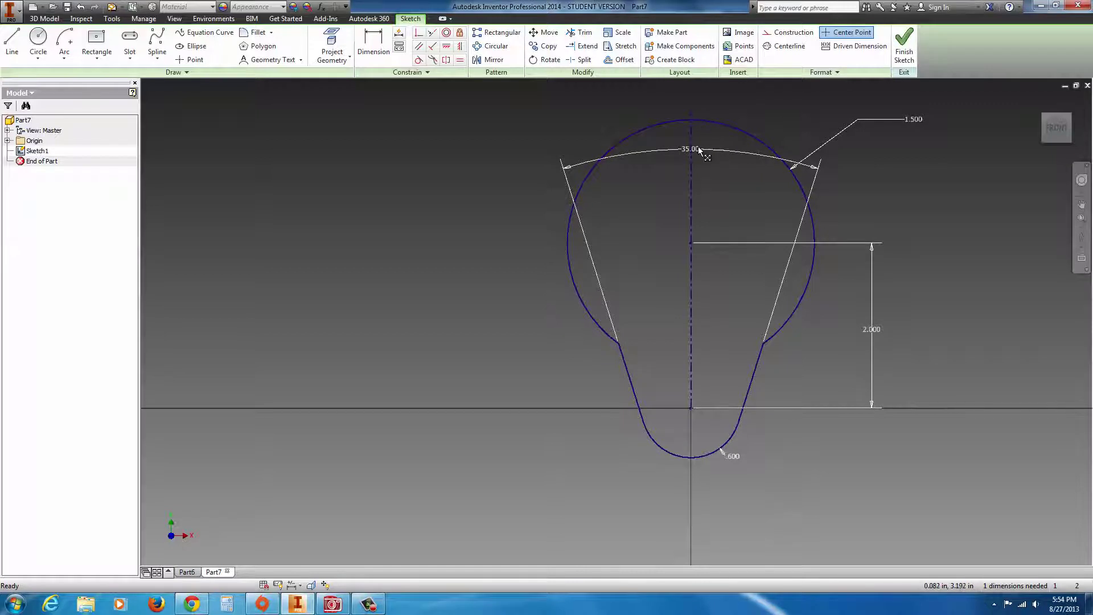
pyautogui.moveTo(696, 149); pyautogui.dragTo(805, 378)
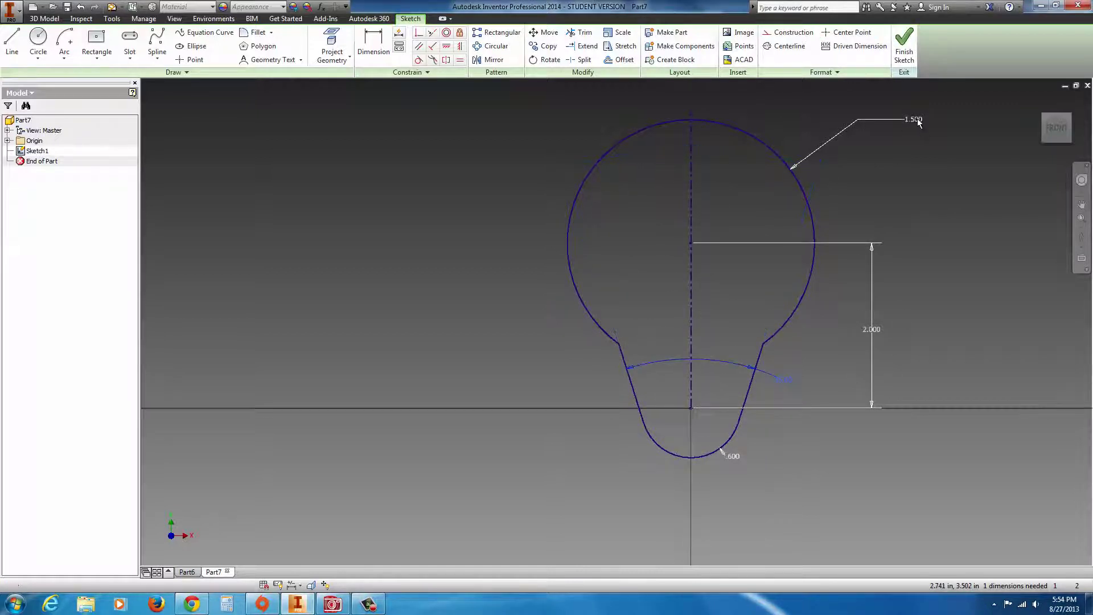
pyautogui.moveTo(865, 122); pyautogui.dragTo(809, 117)
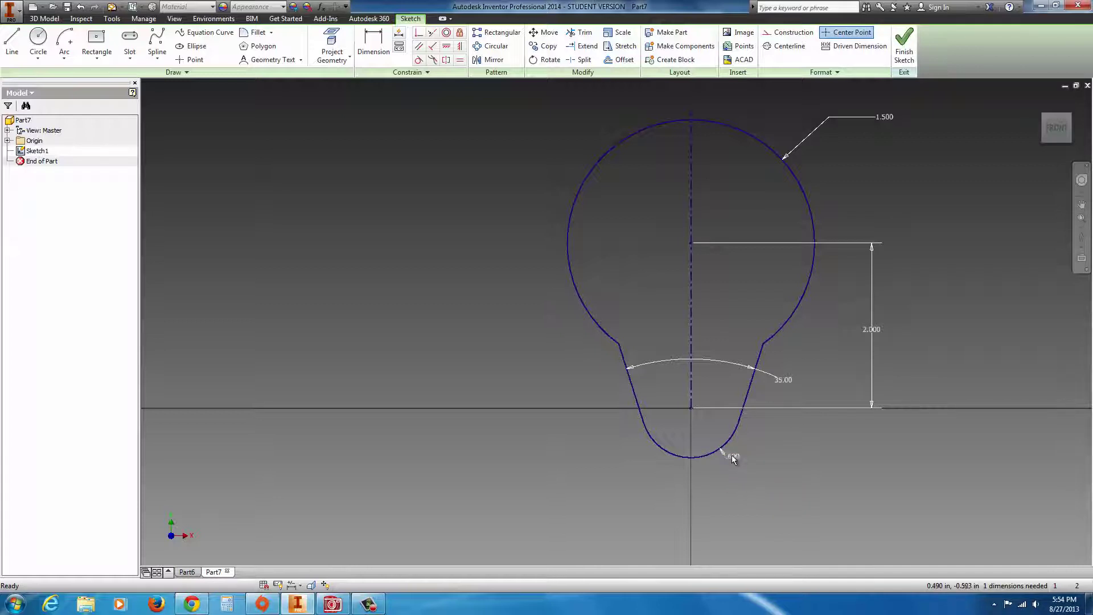
pyautogui.moveTo(731, 460); pyautogui.dragTo(759, 473)
# Step: Extrude the keyhole profile .61 in with a -16° taper
pyautogui.click(904, 54)
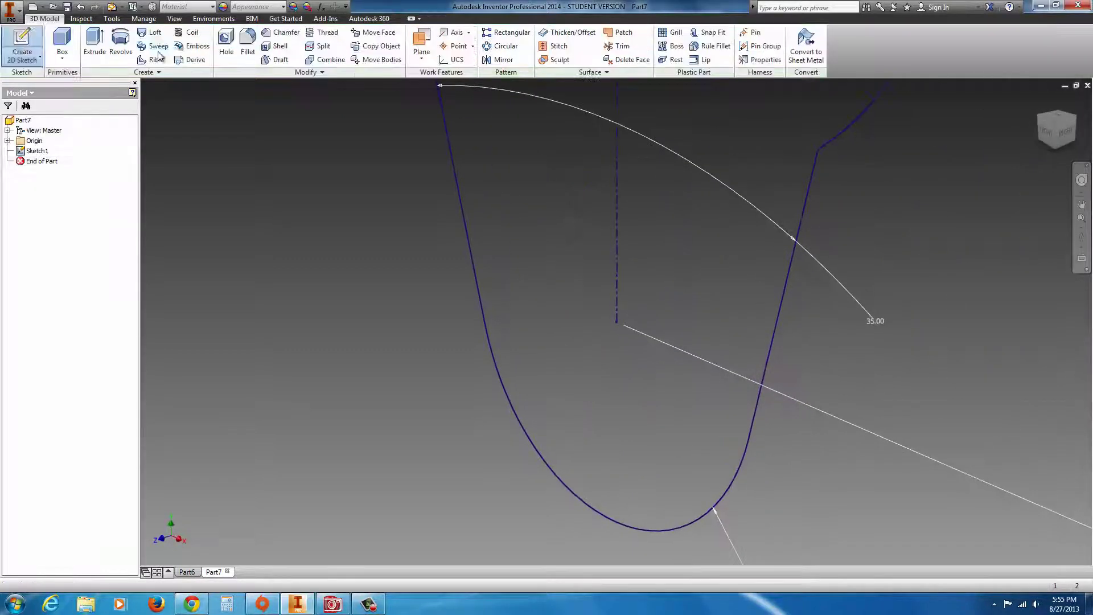
pyautogui.click(95, 41)
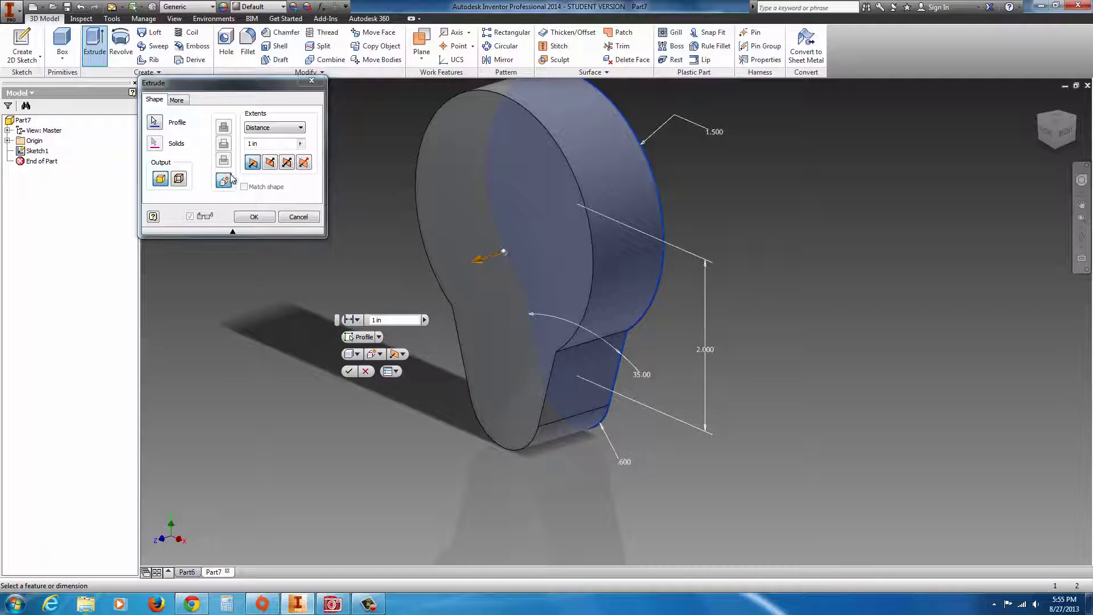
pyautogui.click(264, 143)
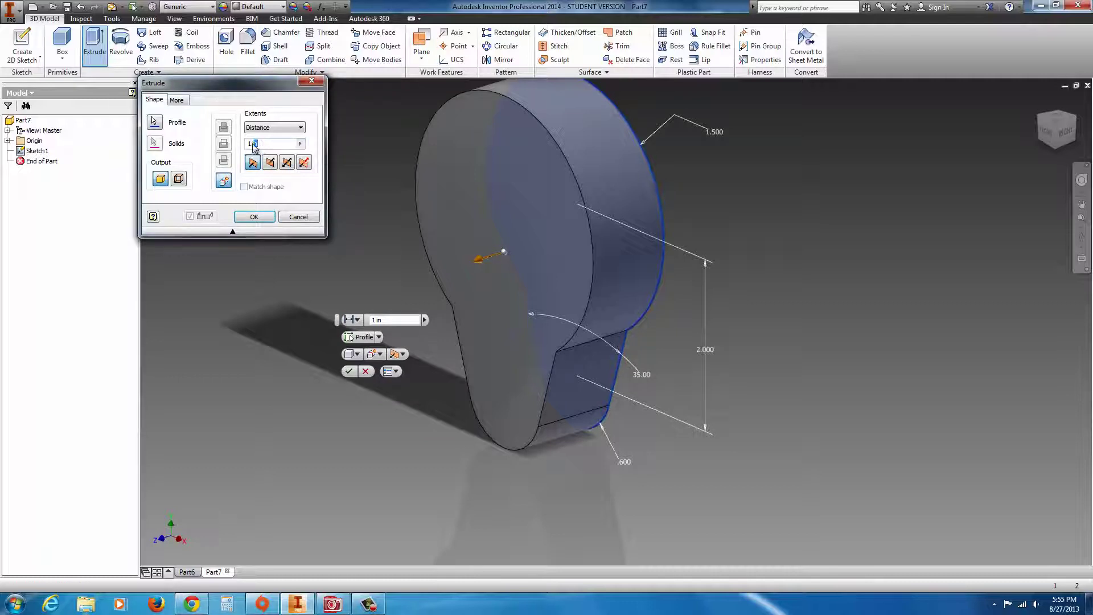
pyautogui.moveTo(262, 144); pyautogui.dragTo(239, 142)
pyautogui.write('.61')
pyautogui.click(179, 101)
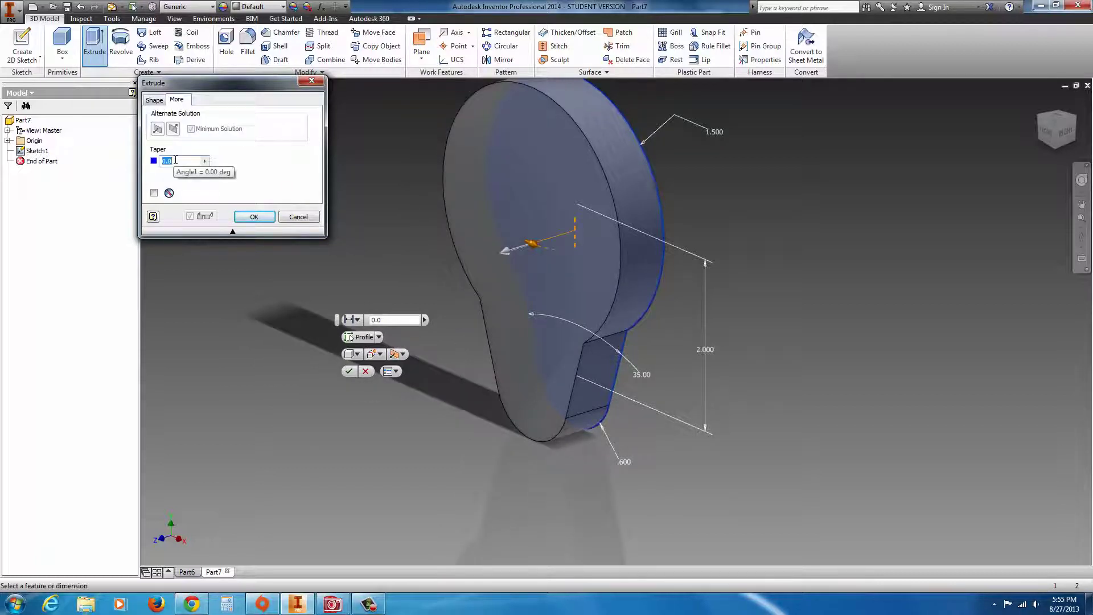
pyautogui.write('-16')
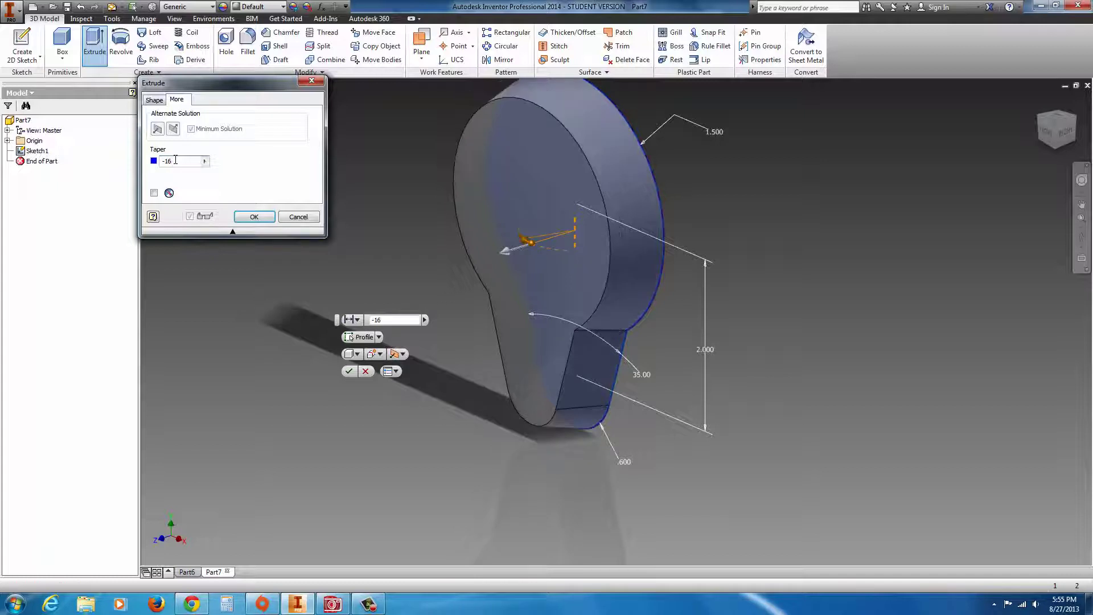
pyautogui.press('Return')
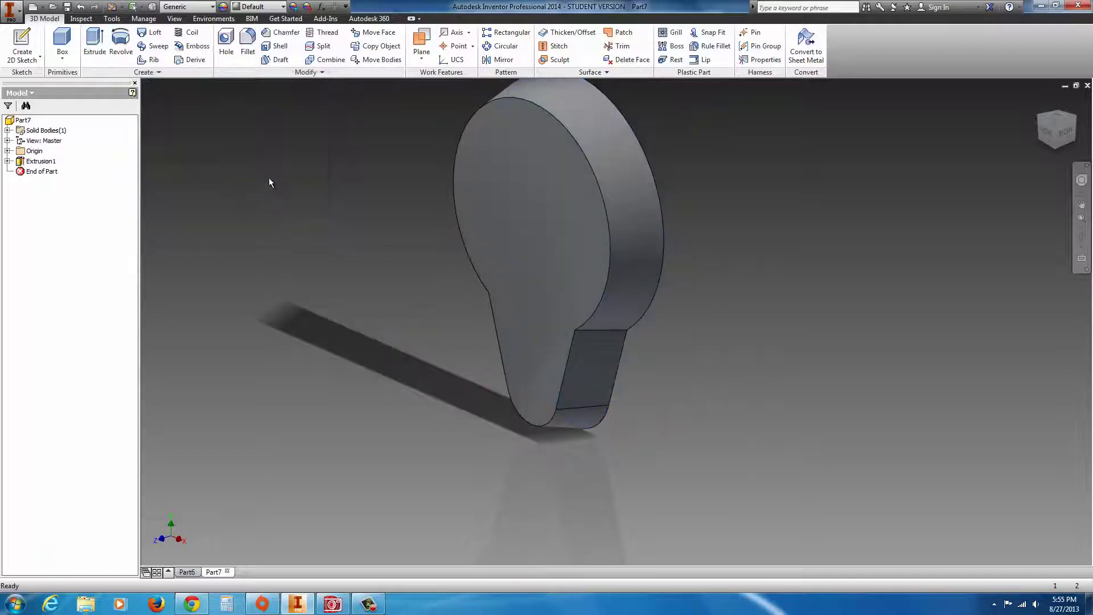
# Step: Fillet the narrow end's lower edge chain at .25 radius
pyautogui.click(248, 45)
pyautogui.click(250, 132)
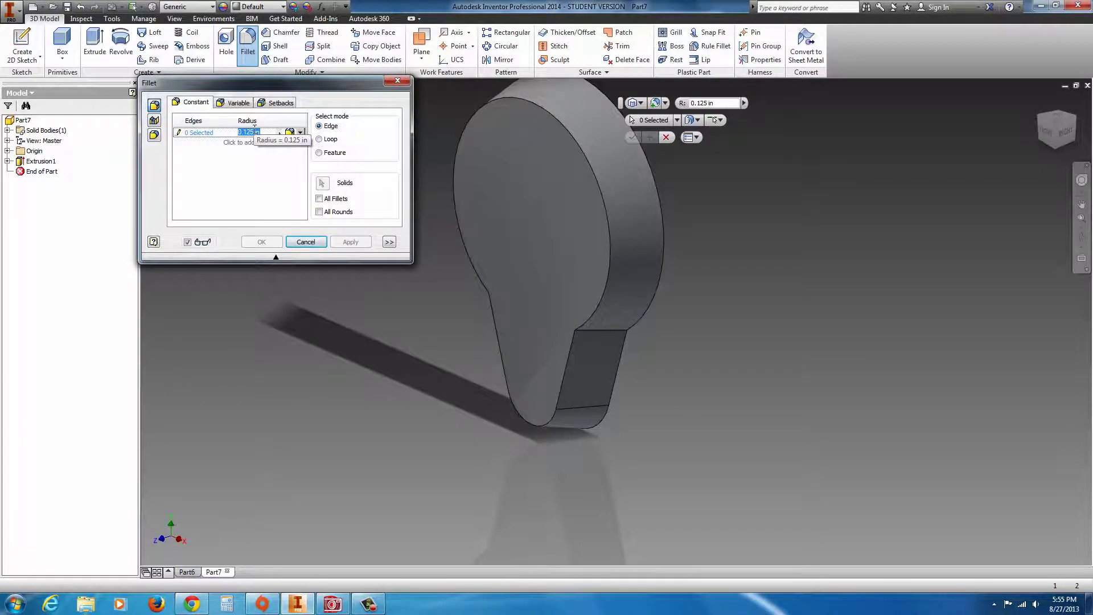
pyautogui.press('BackSpace')
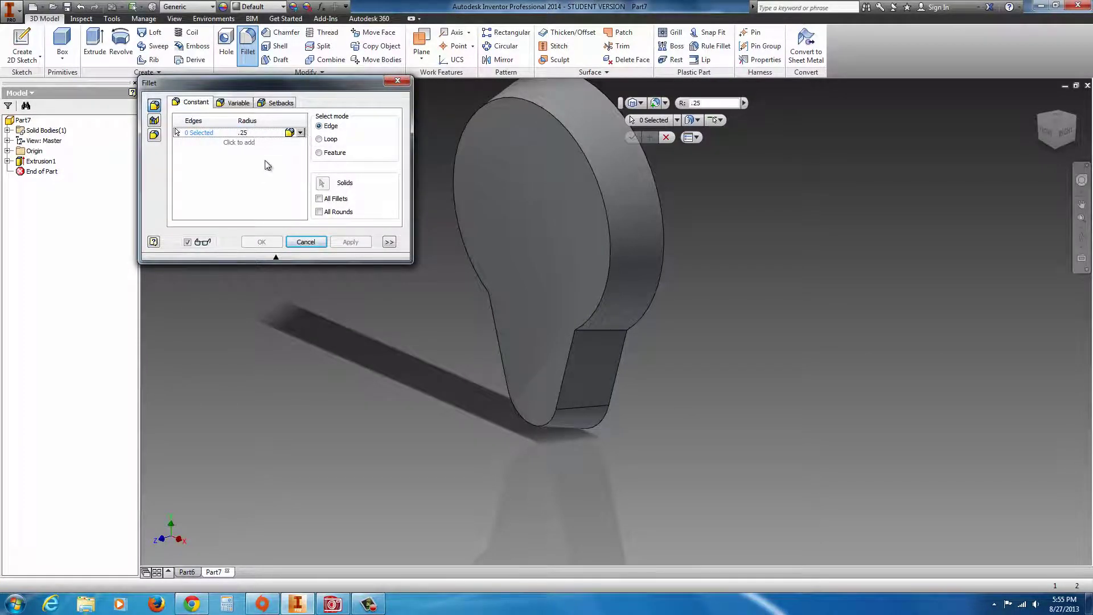
pyautogui.click(564, 386)
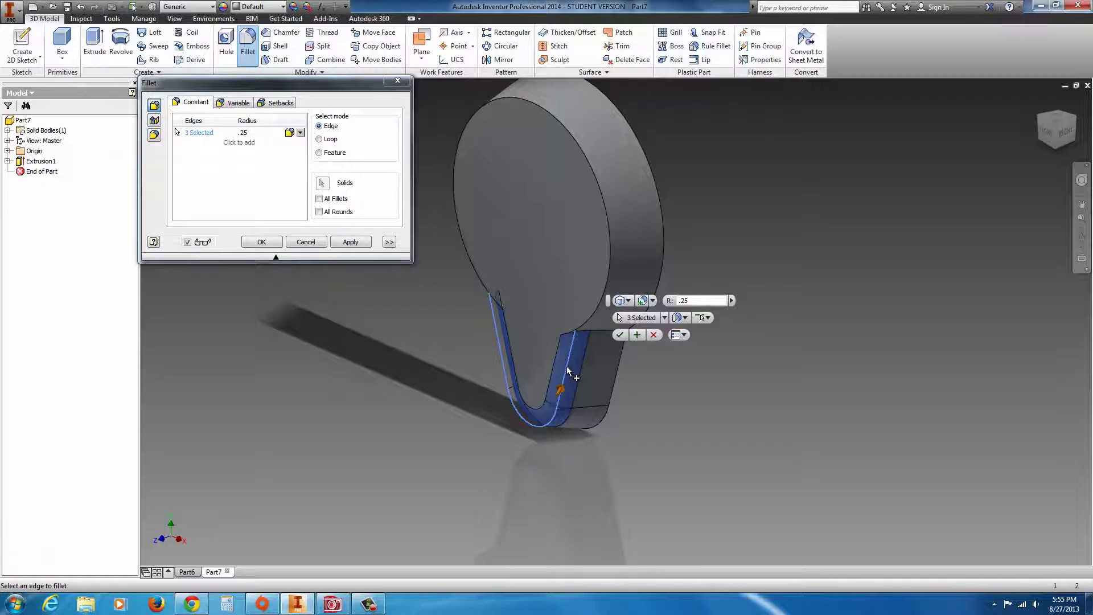
pyautogui.click(277, 243)
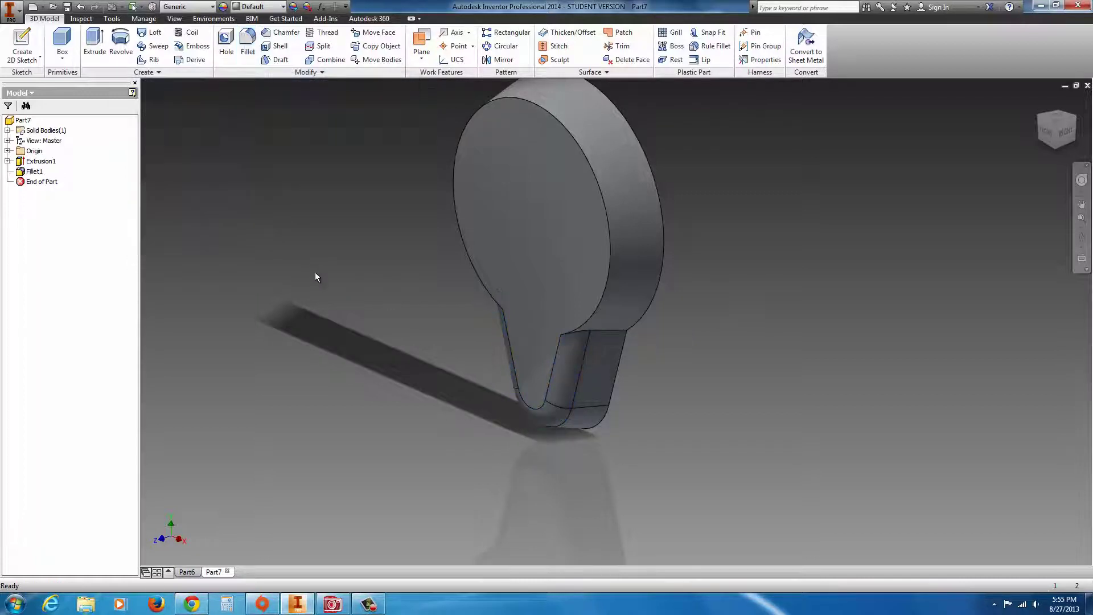
# Step: Add a .5 radius fillet on the front face's curved outer edge
pyautogui.click(248, 43)
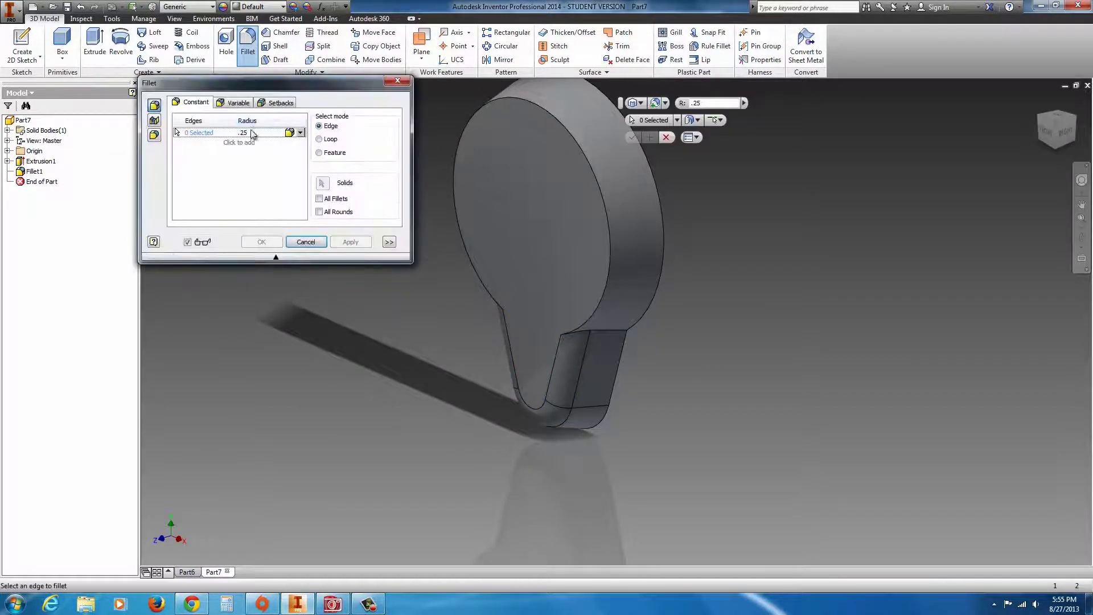
pyautogui.click(253, 133)
pyautogui.click(608, 281)
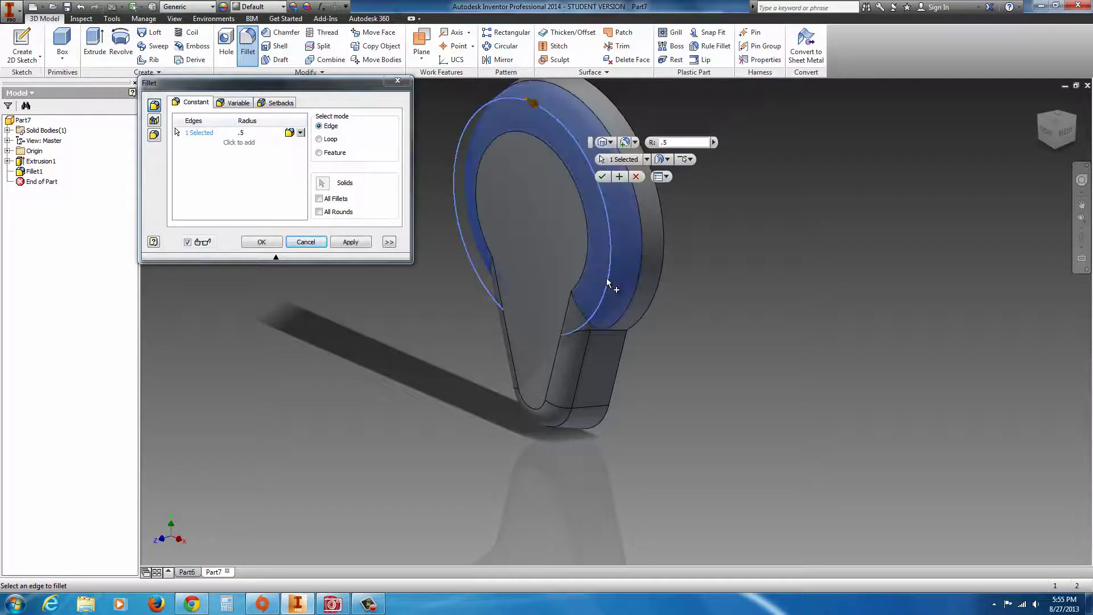
pyautogui.click(261, 241)
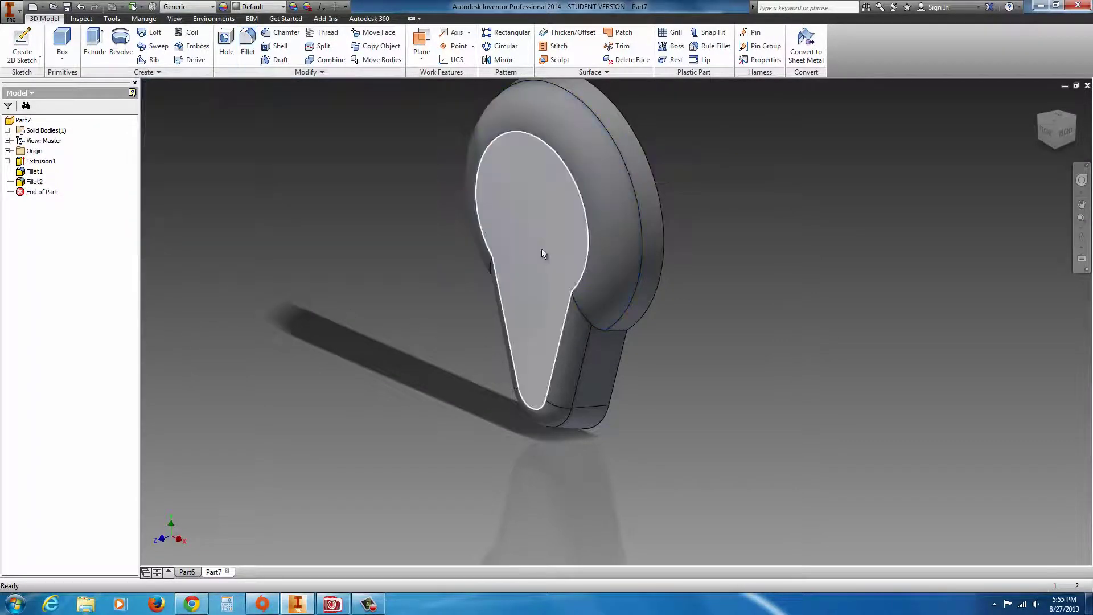
# Step: Start a sketch on the front face with a centerline from the origin to the circle centre
pyautogui.click(544, 229)
pyautogui.click(592, 223)
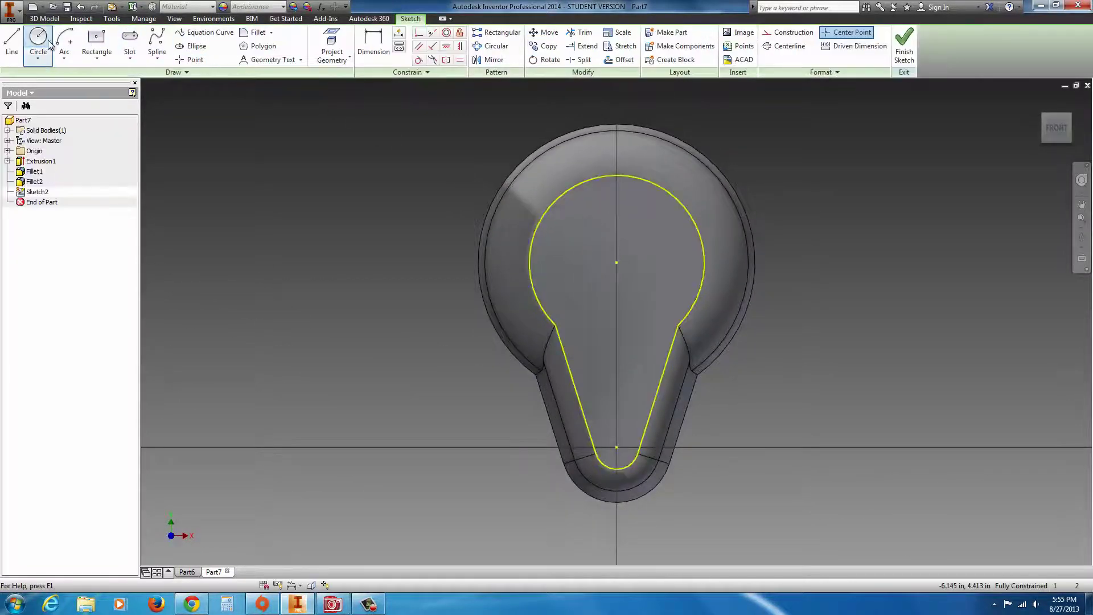
pyautogui.click(12, 45)
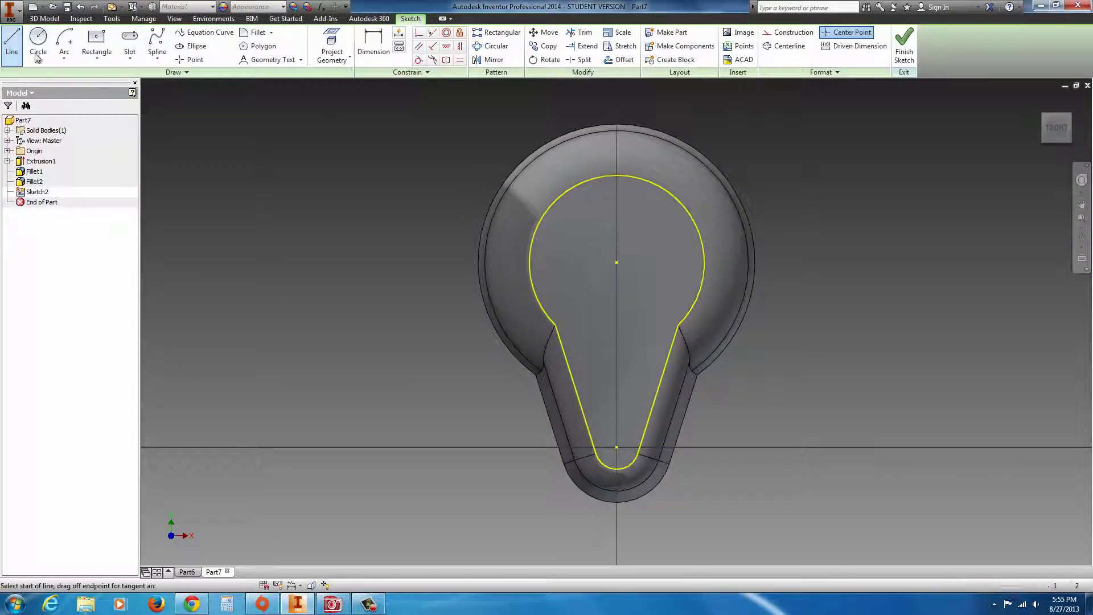
pyautogui.click(781, 48)
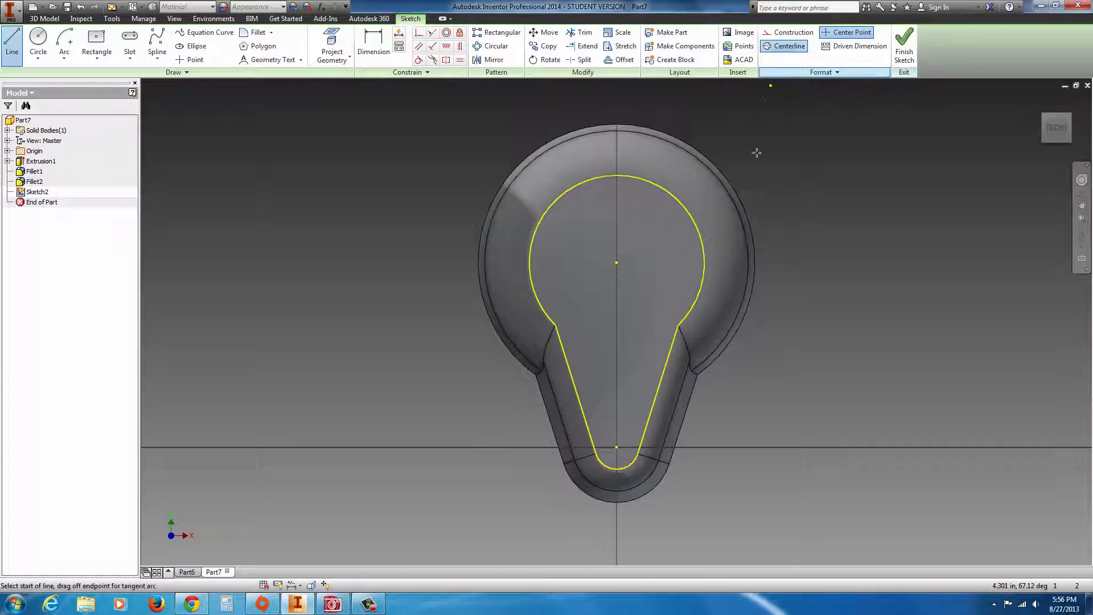
pyautogui.click(617, 448)
pyautogui.click(617, 262)
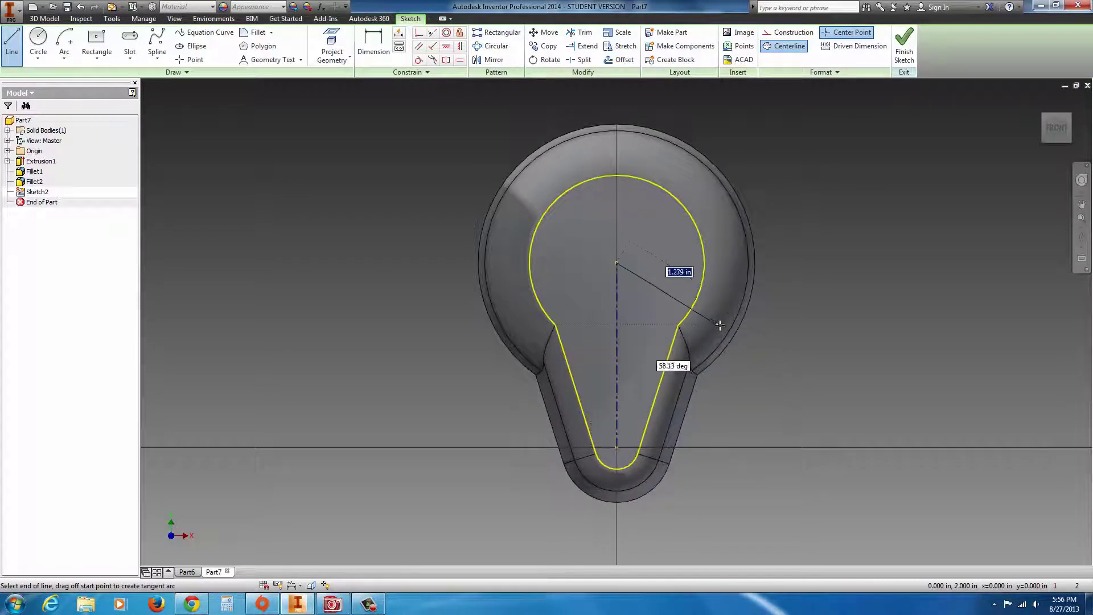
pyautogui.press('Escape')
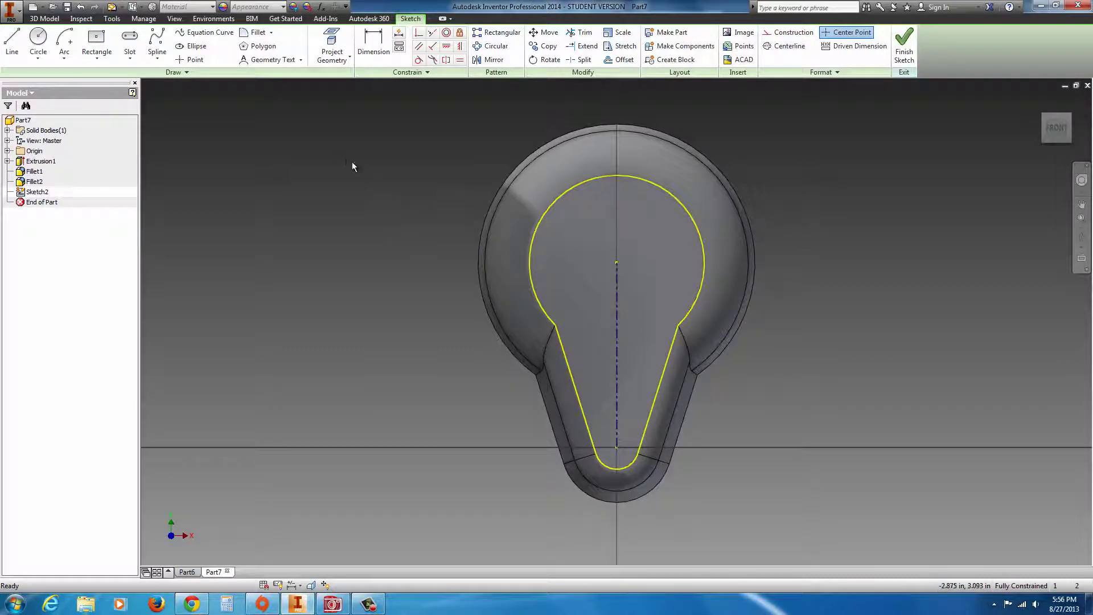
# Step: Draw a center-point rectangle .25 wide on the centerline and drag it higher up the face
pyautogui.click(96, 54)
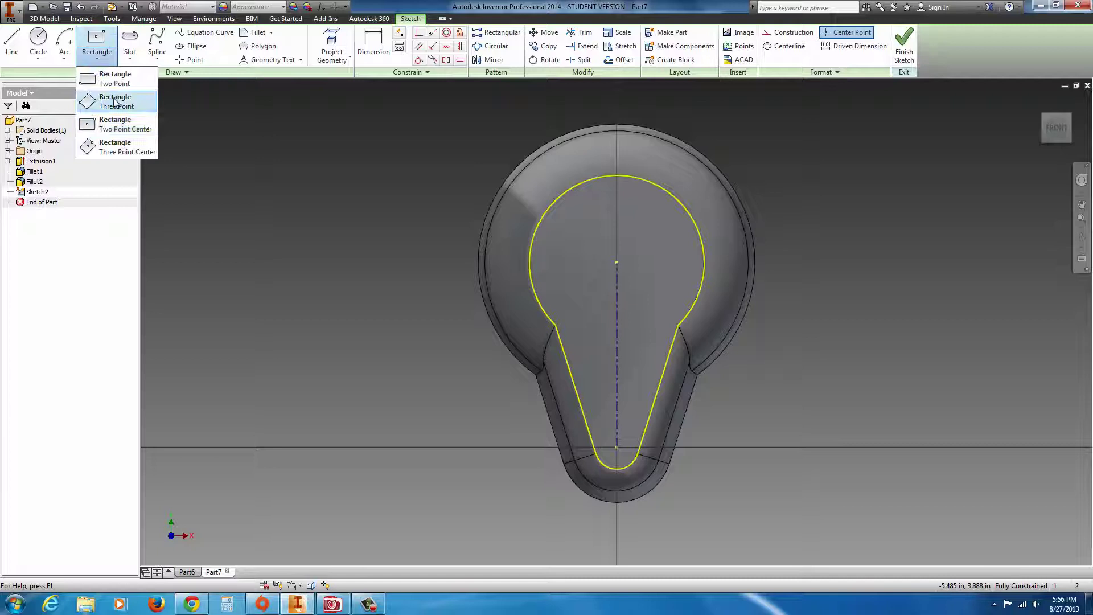
pyautogui.click(89, 130)
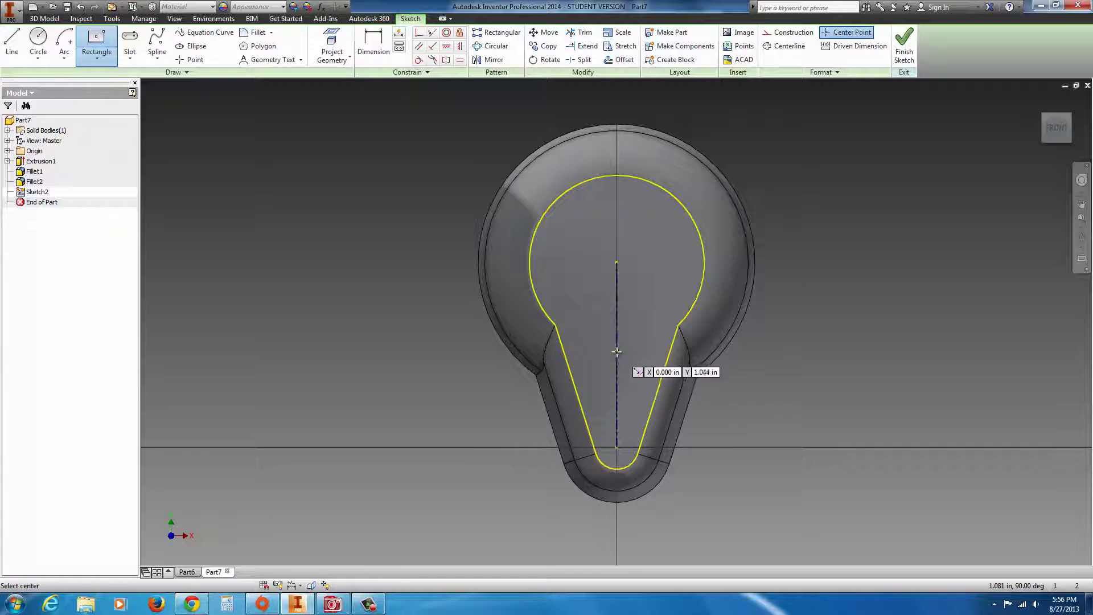
pyautogui.click(617, 377)
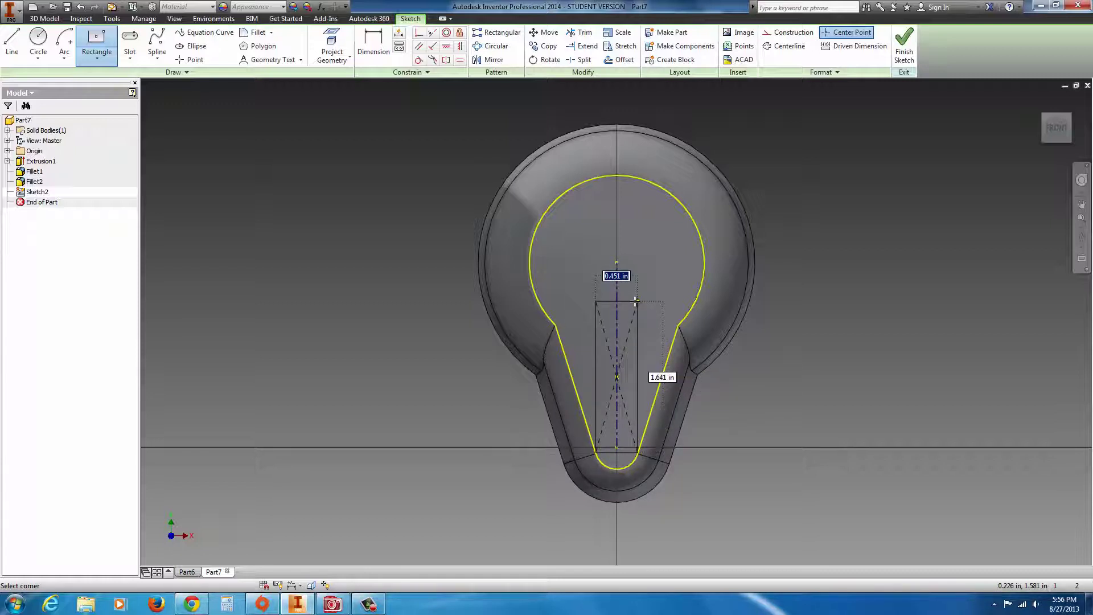
pyautogui.write('.25')
pyautogui.press('Return')
pyautogui.press('Escape')
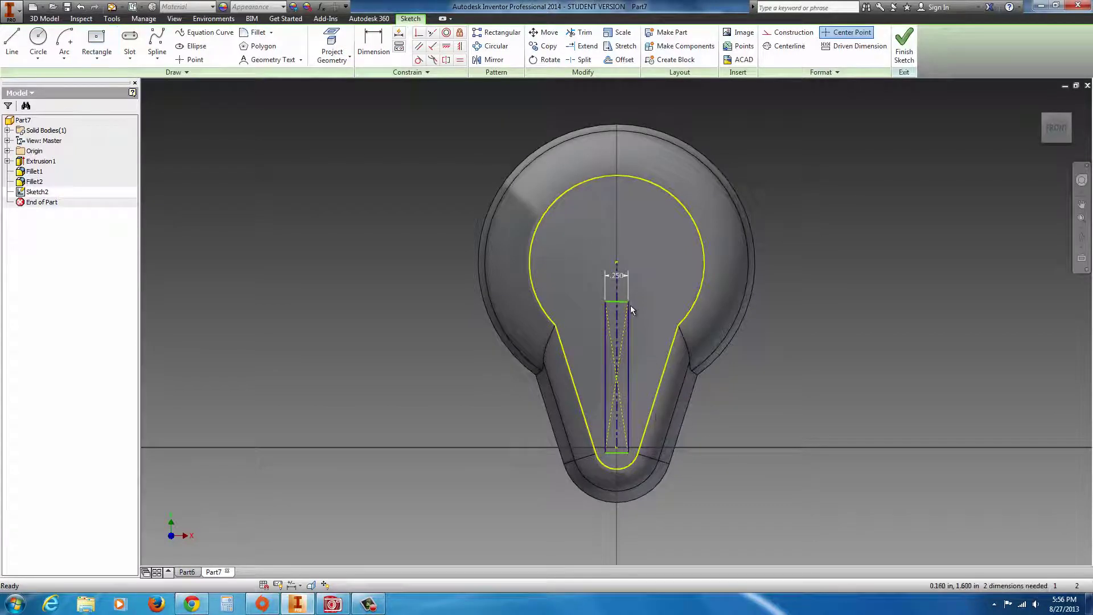
pyautogui.moveTo(629, 305); pyautogui.dragTo(620, 220)
# Step: Dimension the rectangle's bottom gap to .250 and make its top edge coincident with the circle centre
pyautogui.click(383, 47)
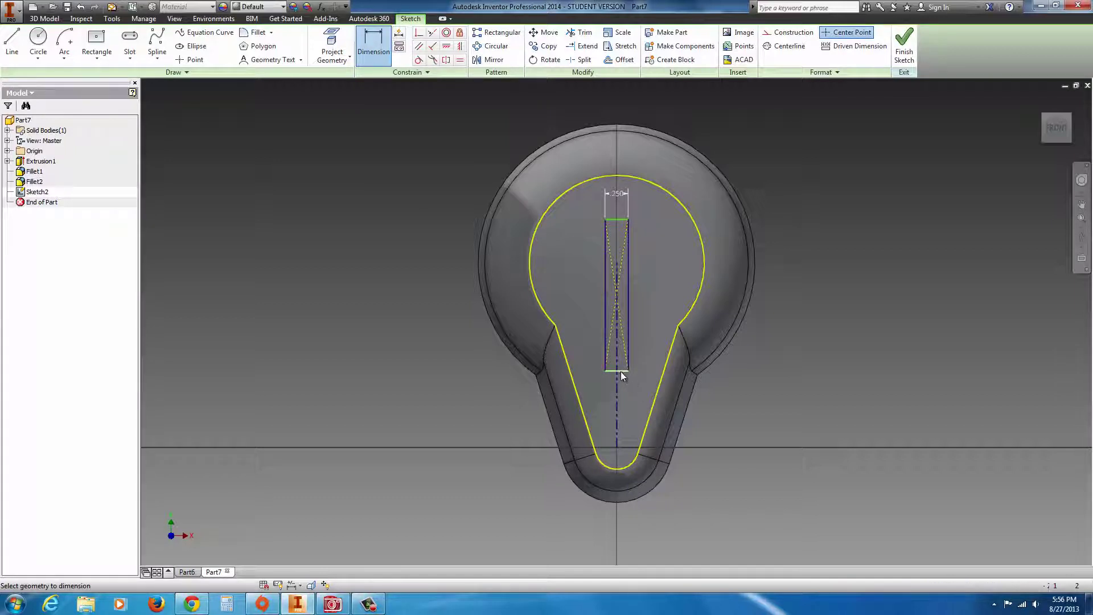
pyautogui.click(625, 465)
pyautogui.click(706, 417)
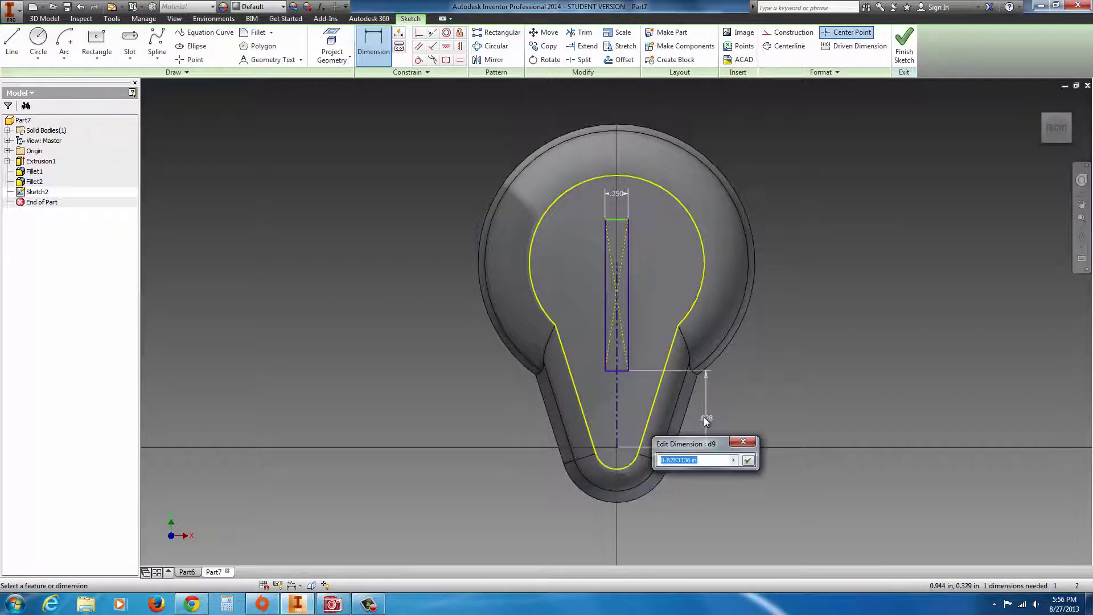
pyautogui.write('.25')
pyautogui.press('Return')
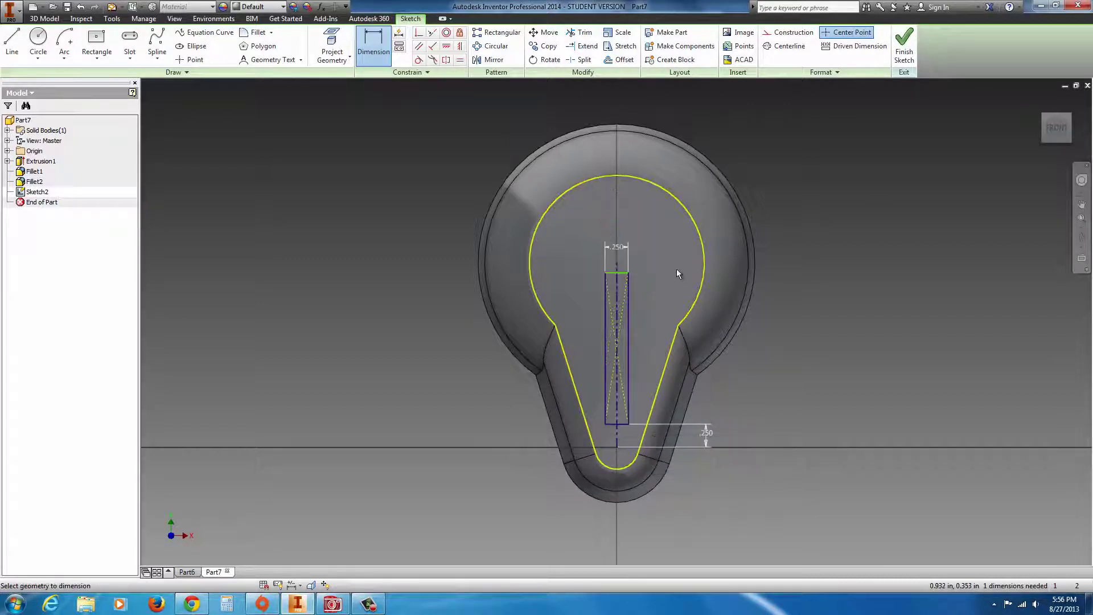
pyautogui.press('Escape')
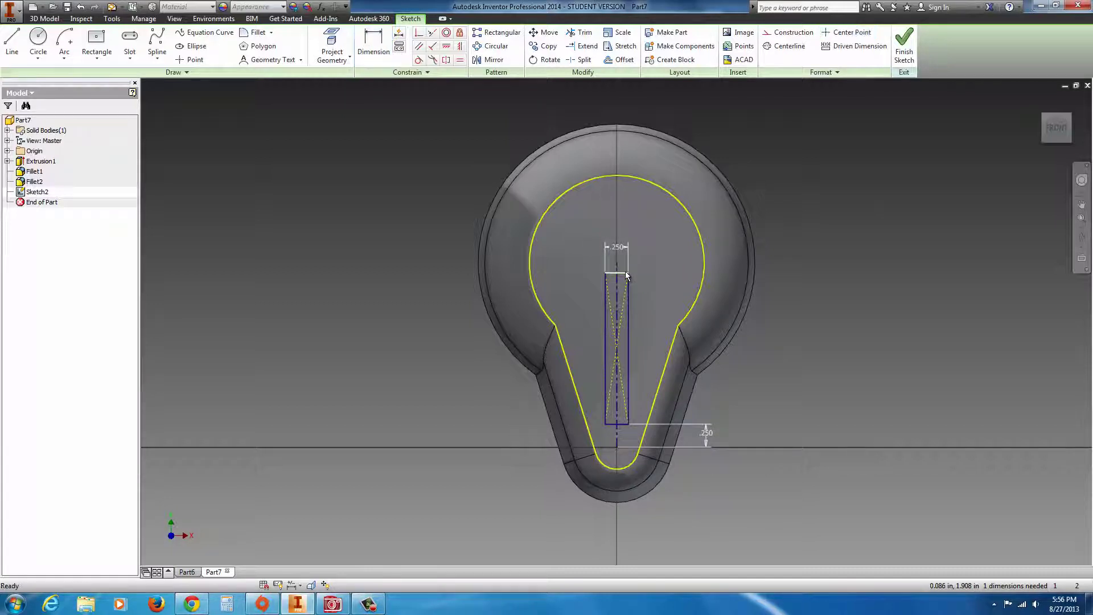
pyautogui.click(419, 34)
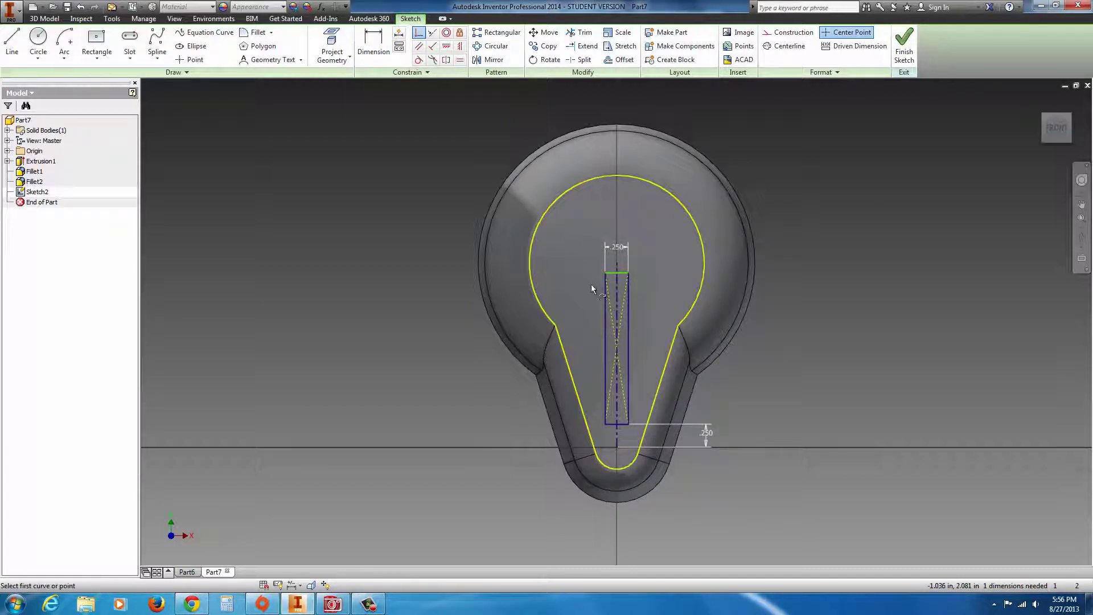
pyautogui.click(624, 273)
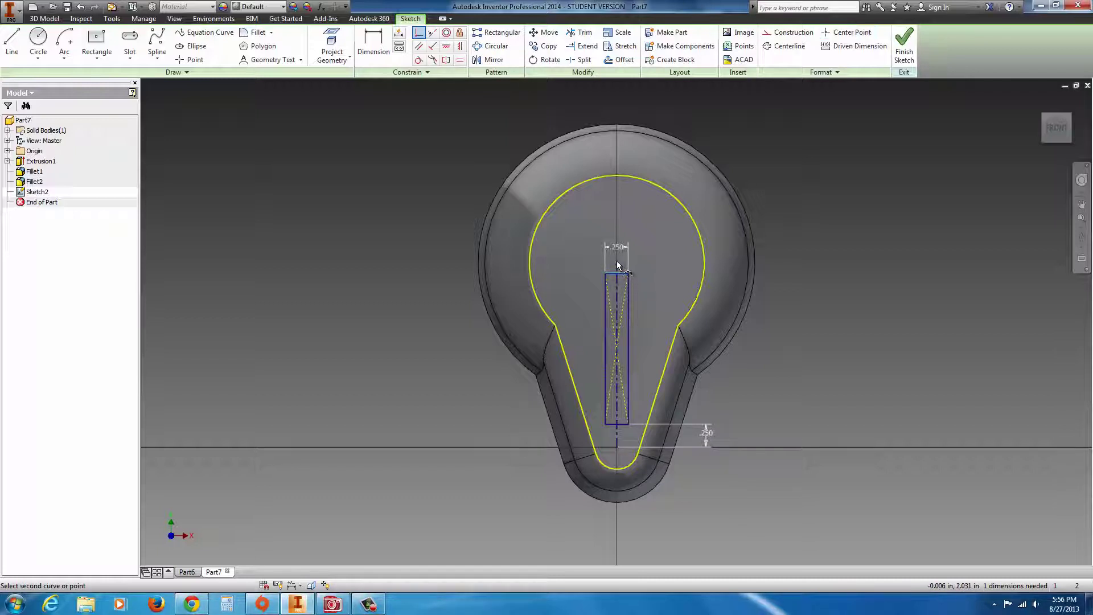
pyautogui.click(617, 262)
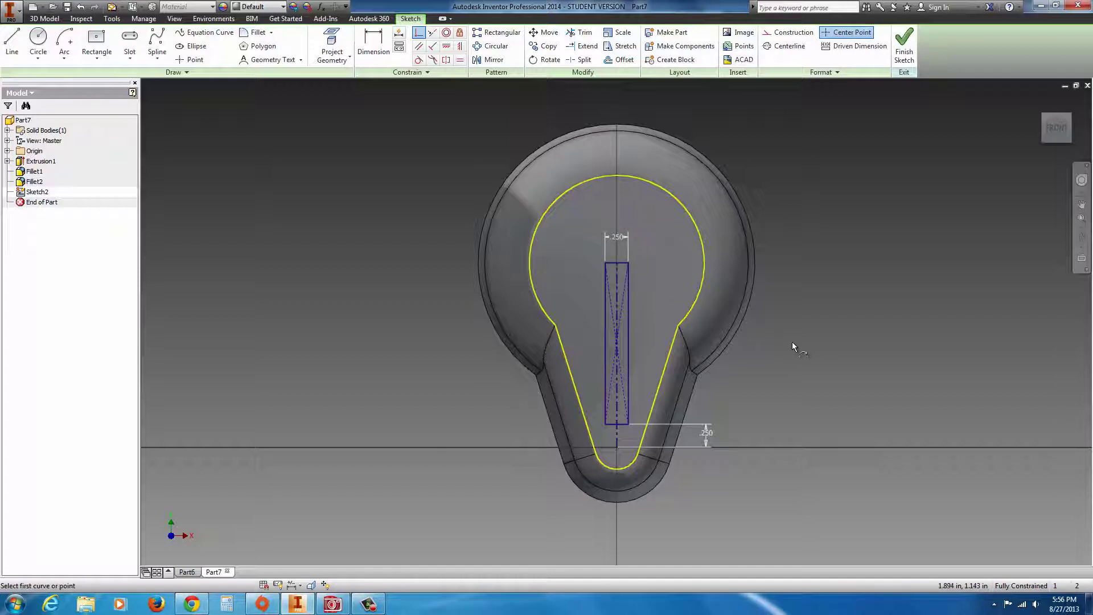
# Step: Extrude the rectangle as a .25 deep cut into the front face
pyautogui.click(904, 54)
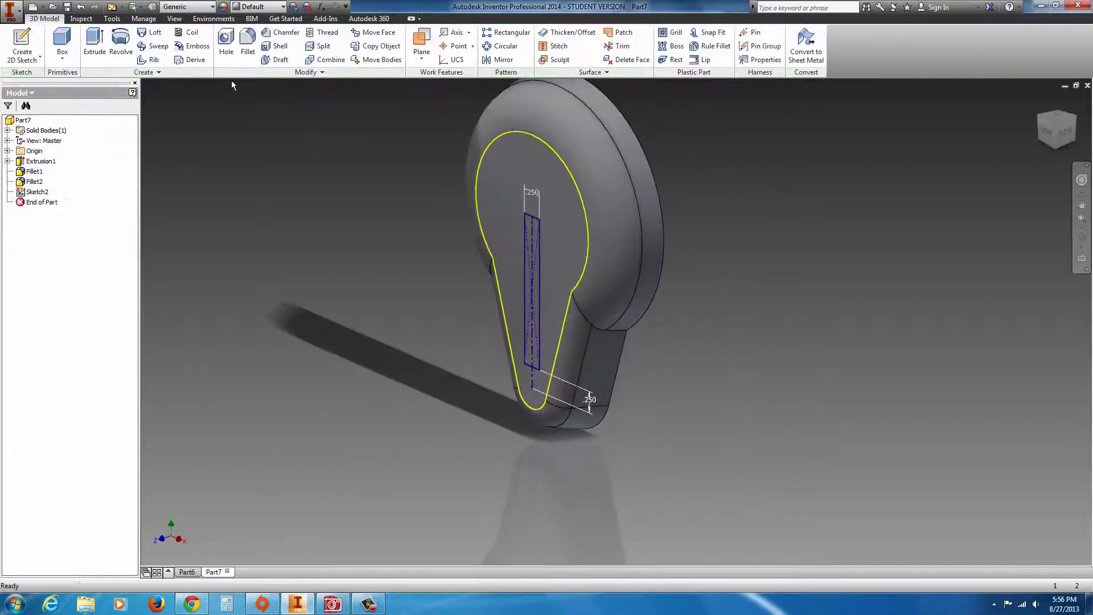
pyautogui.press('e')
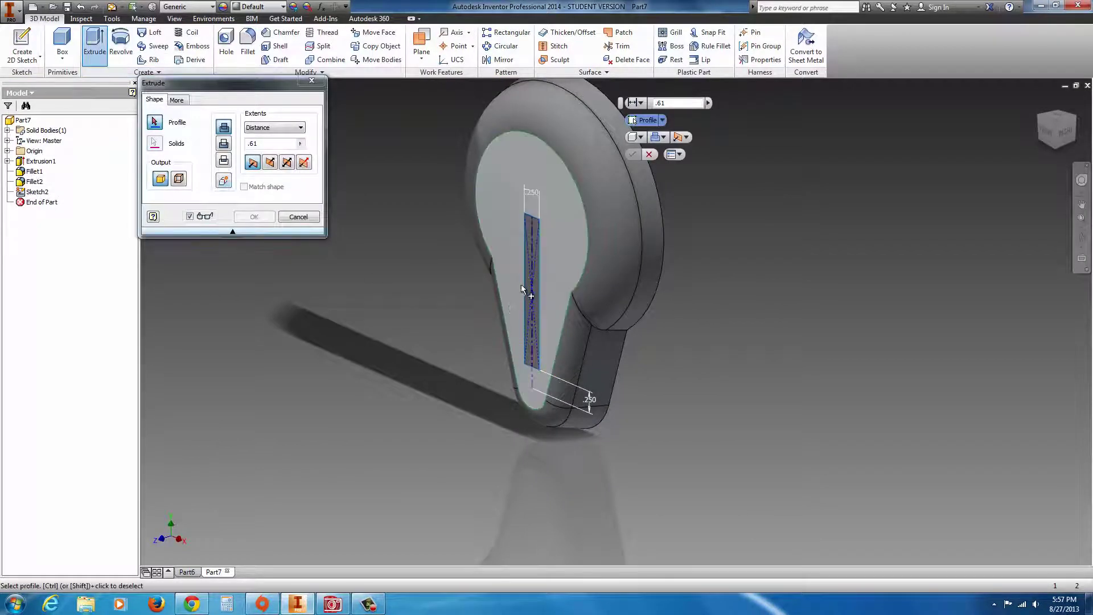
pyautogui.click(533, 283)
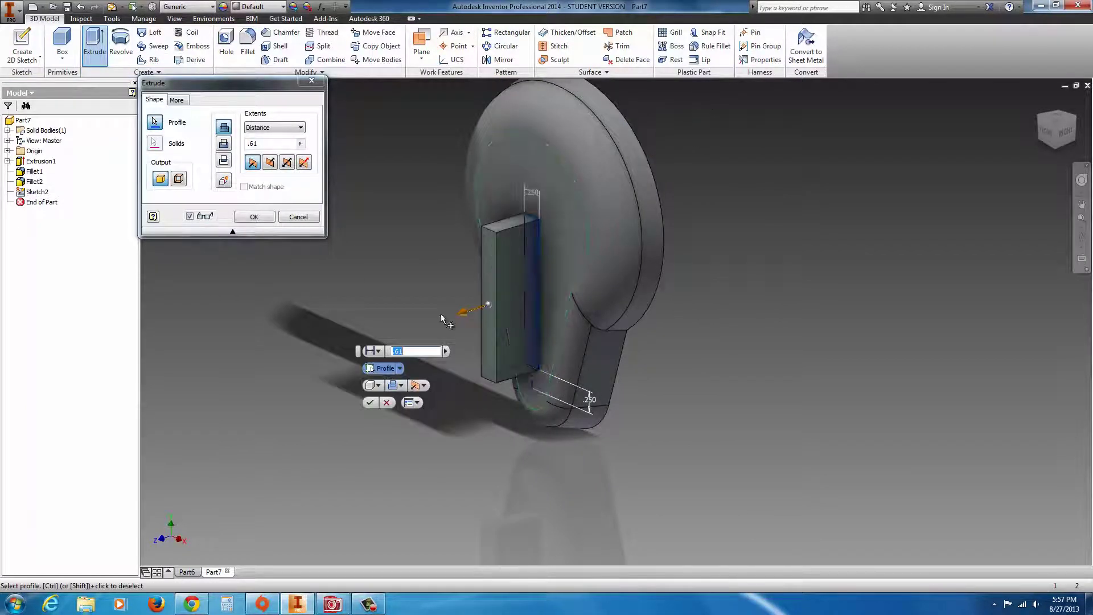
pyautogui.click(269, 163)
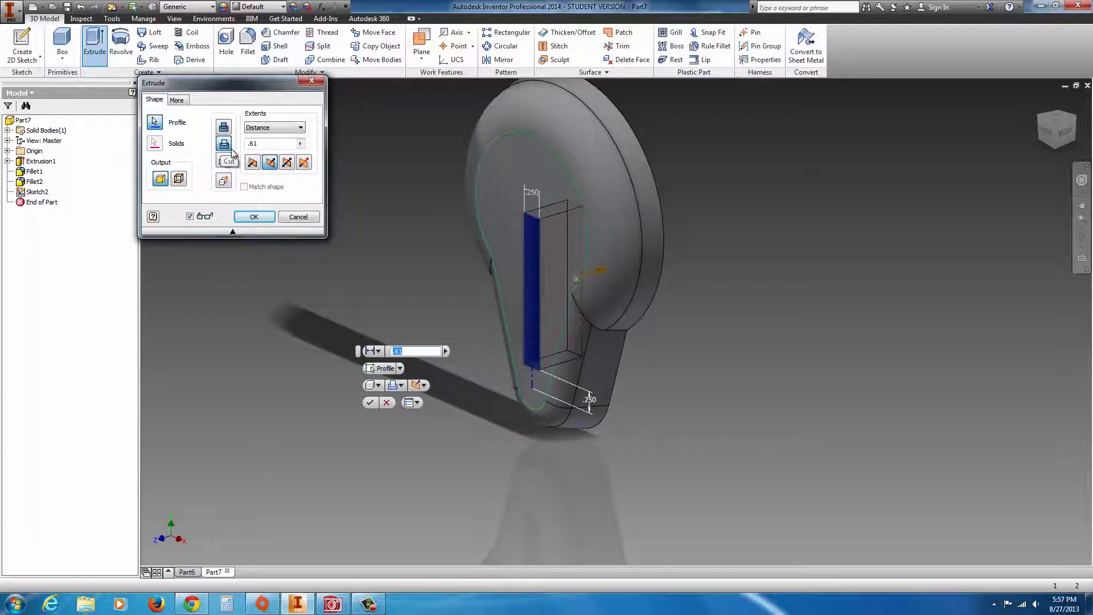
pyautogui.click(264, 145)
pyautogui.write('.25')
pyautogui.press('Return')
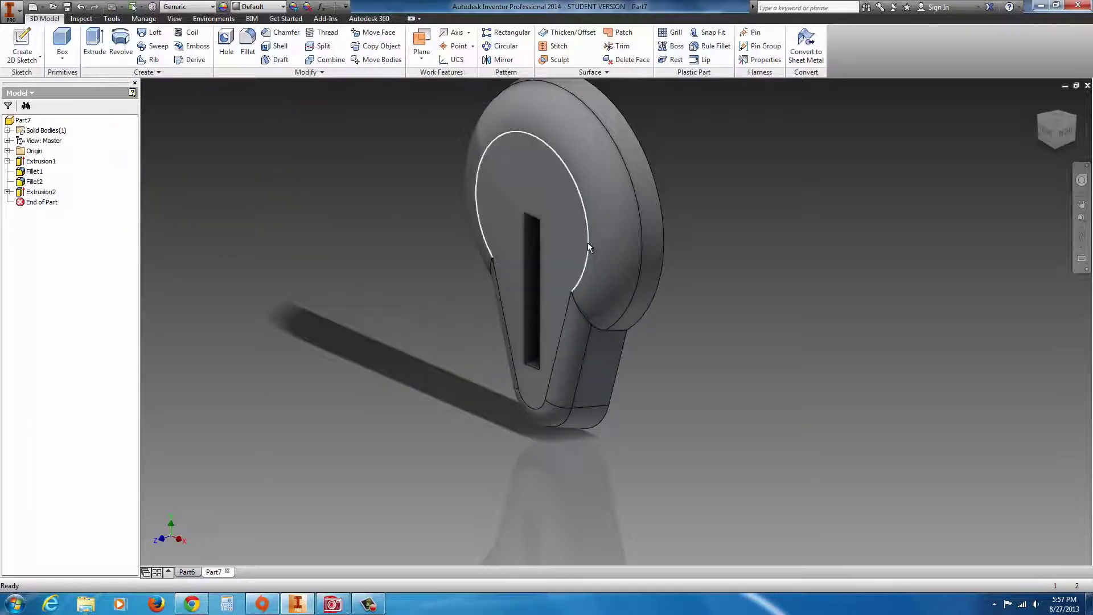
# Step: Sketch a 1.000-diameter circle on the front face, centred at the slot's top
pyautogui.click(552, 190)
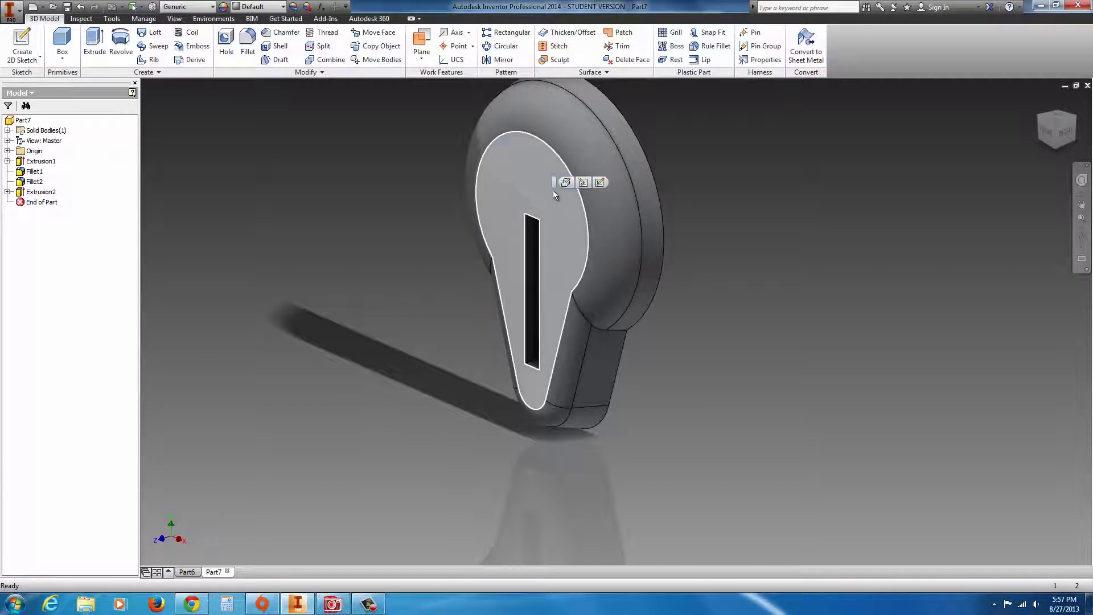
pyautogui.click(597, 183)
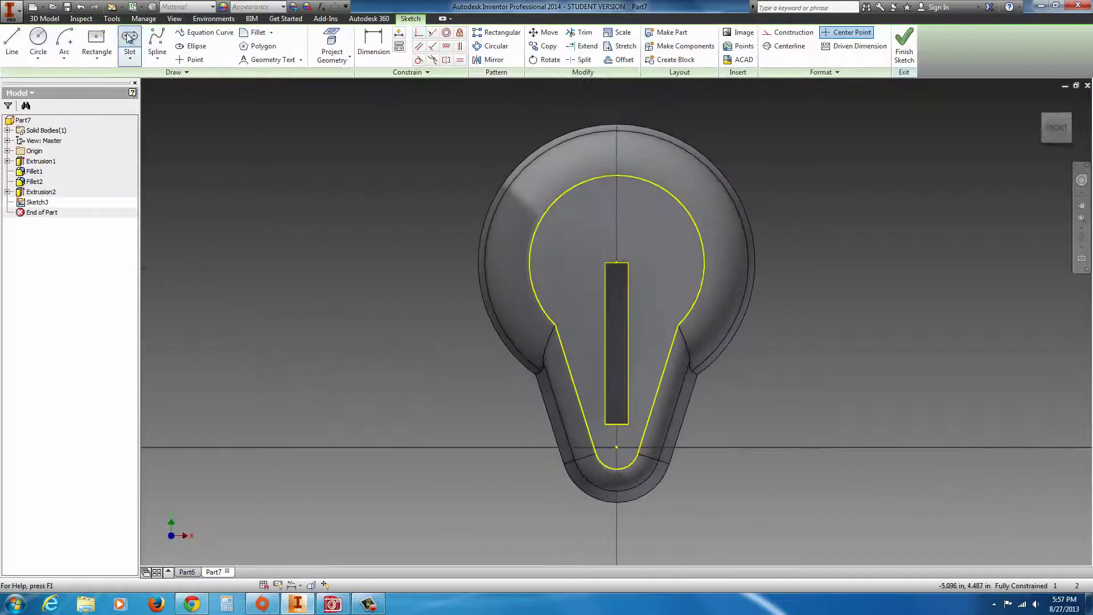
pyautogui.click(39, 40)
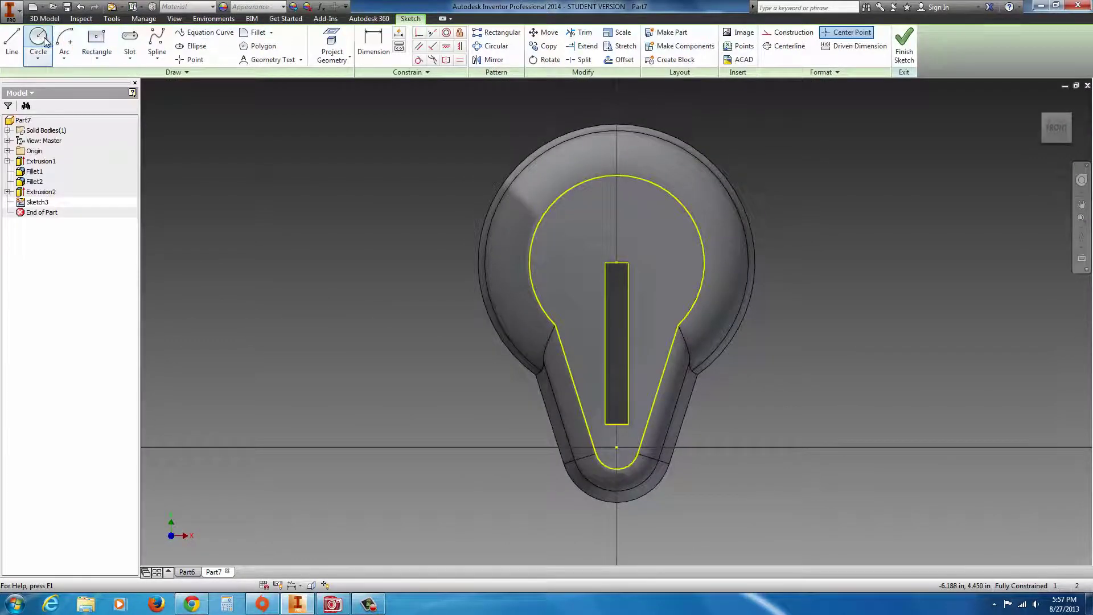
pyautogui.click(616, 263)
pyautogui.write('1')
pyautogui.press('Return')
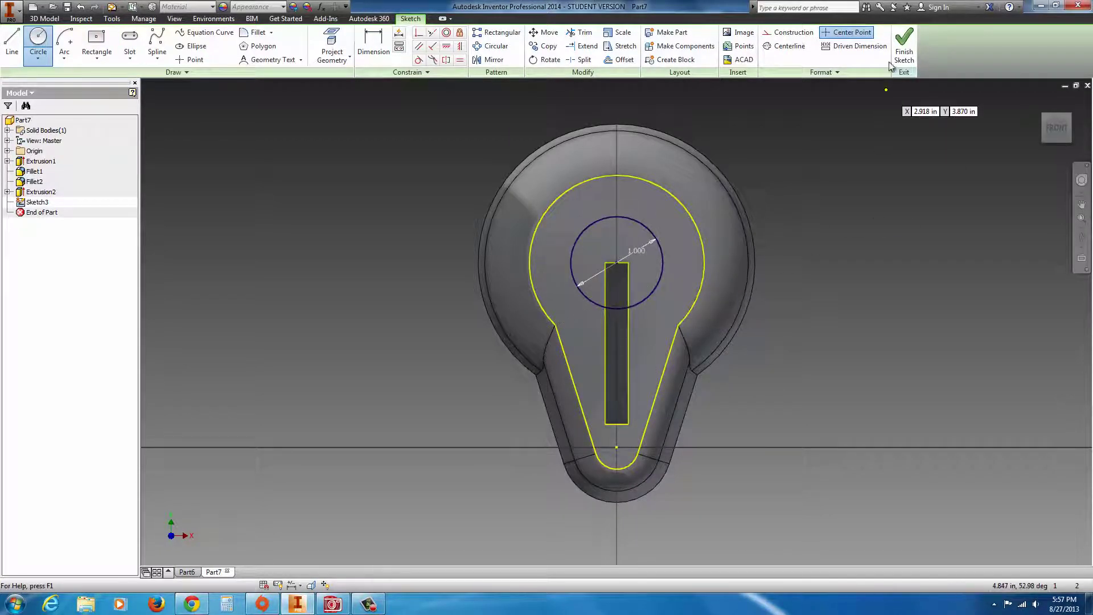
pyautogui.click(904, 44)
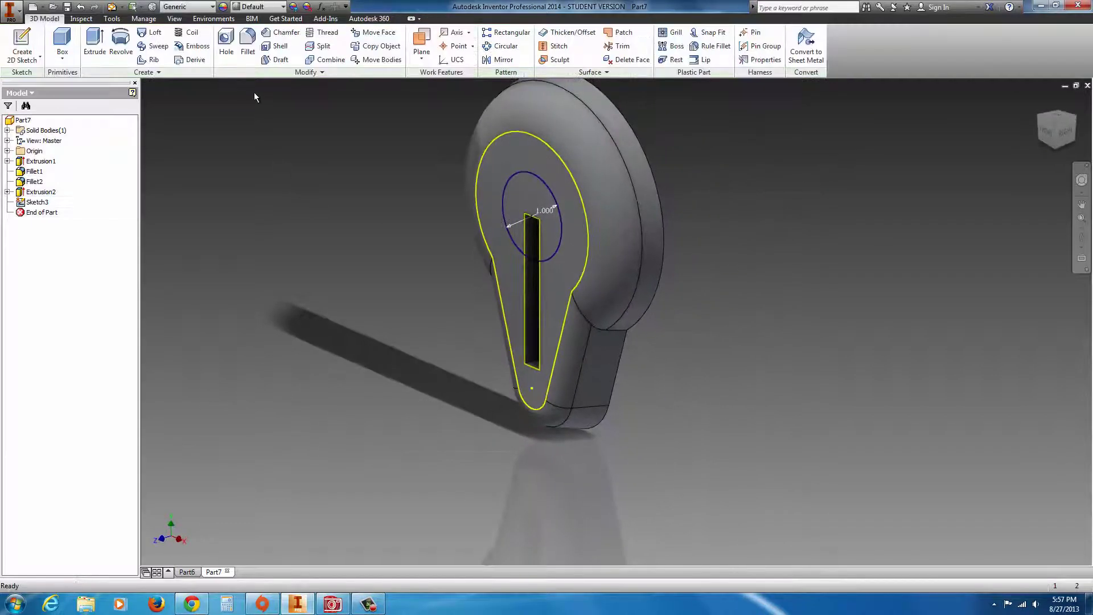
# Step: Extrude the circle as a flipped cut with All extents to pierce the part
pyautogui.click(94, 41)
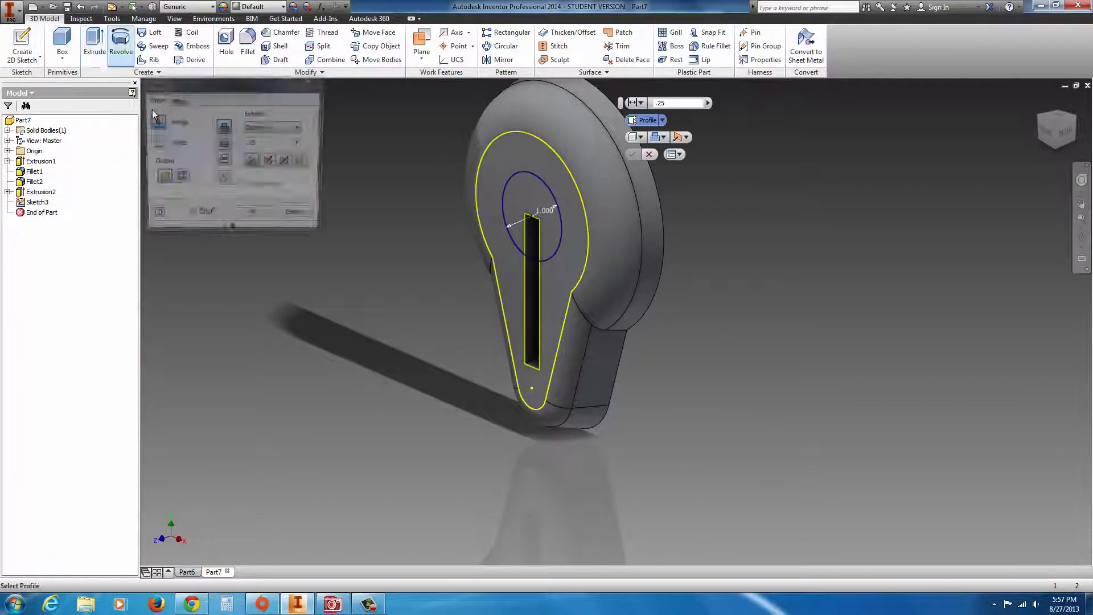
pyautogui.click(531, 205)
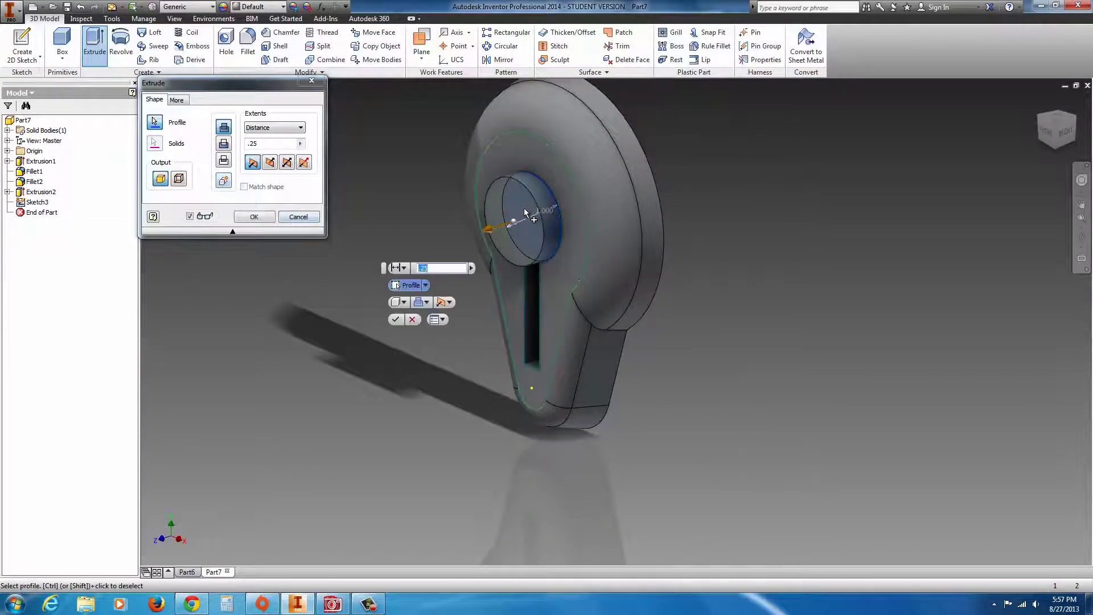
pyautogui.click(269, 163)
pyautogui.click(288, 130)
pyautogui.click(249, 168)
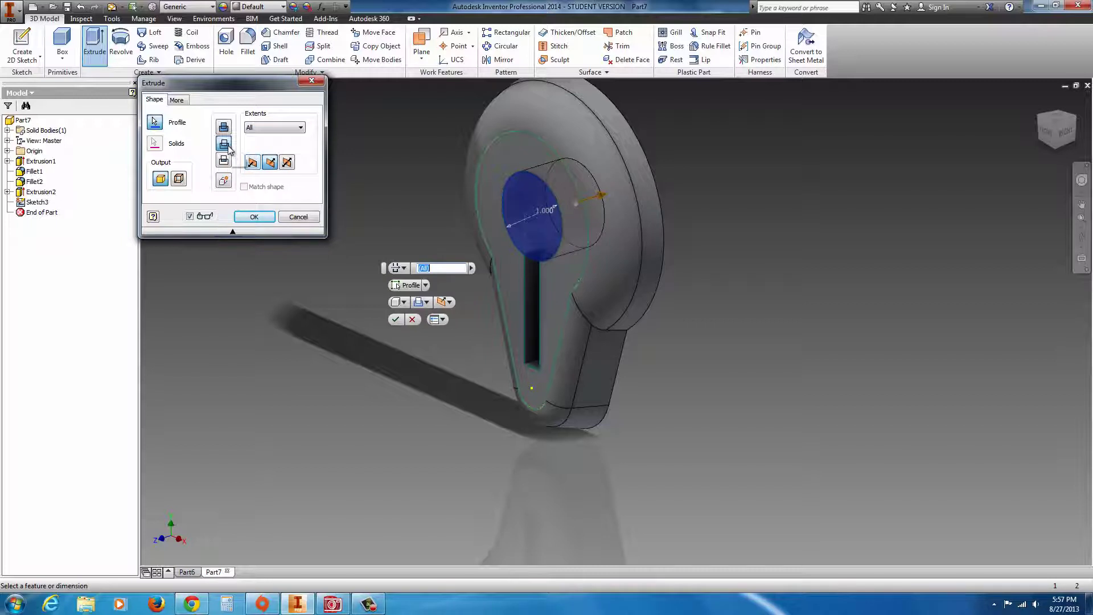
pyautogui.click(254, 218)
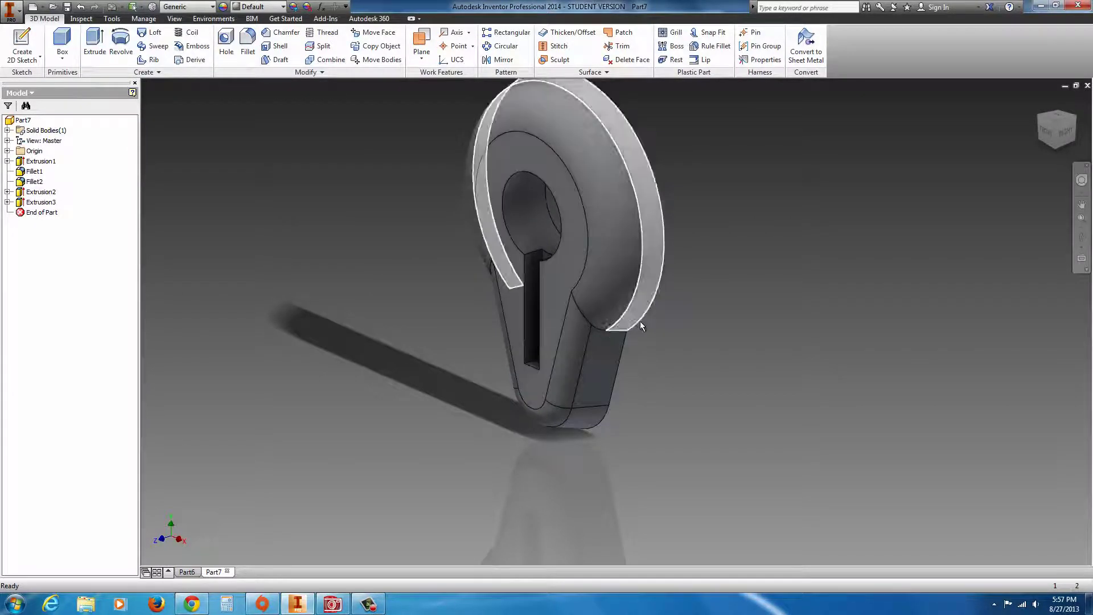
# Step: Start a sketch on the flat back face and offset the outer outline inward
pyautogui.keyDown('shift'); pyautogui.moveTo(663, 339); pyautogui.dragTo(412, 302, button='middle'); pyautogui.keyUp('shift')
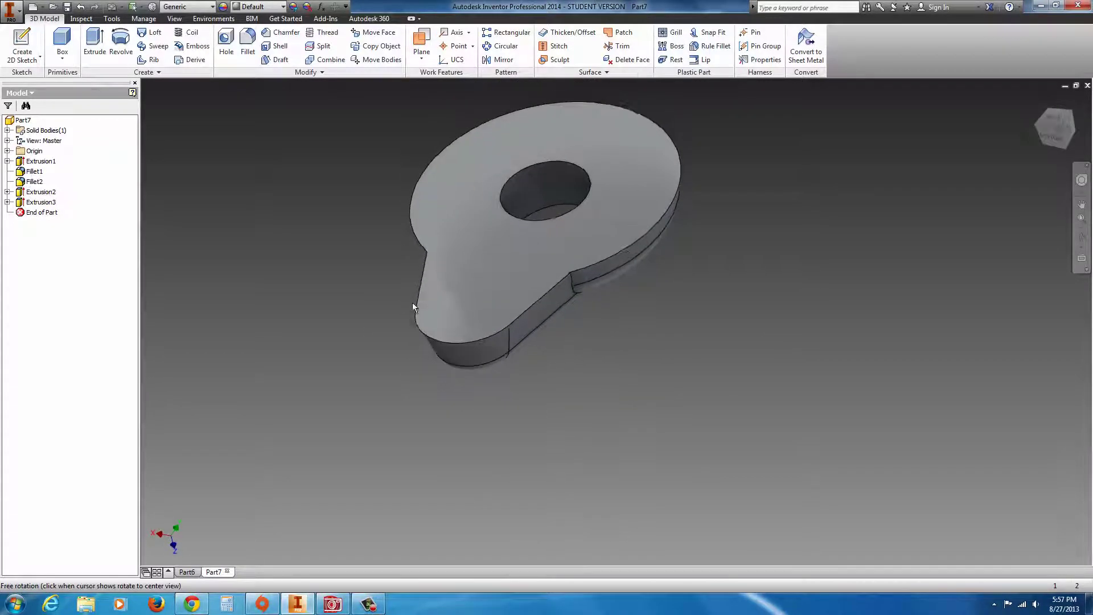
pyautogui.click(514, 268)
pyautogui.click(562, 262)
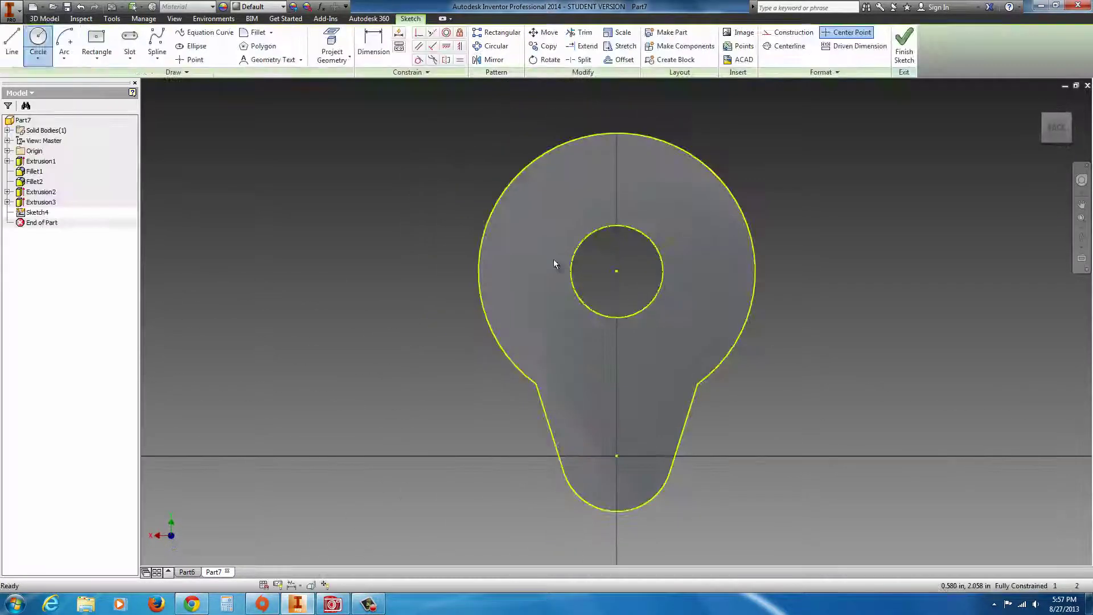
pyautogui.click(619, 59)
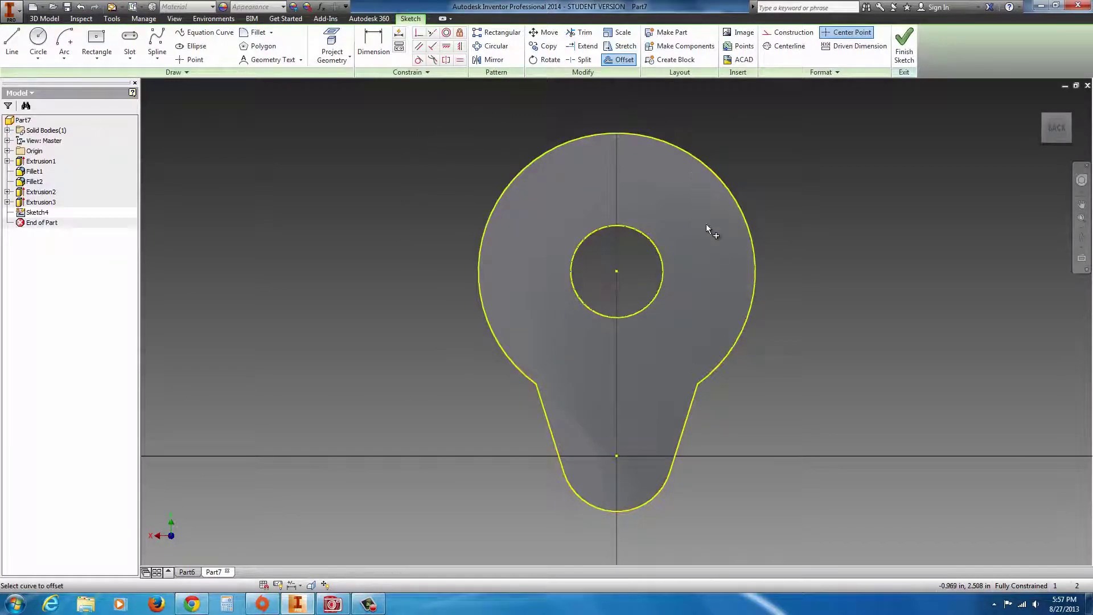
pyautogui.click(749, 236)
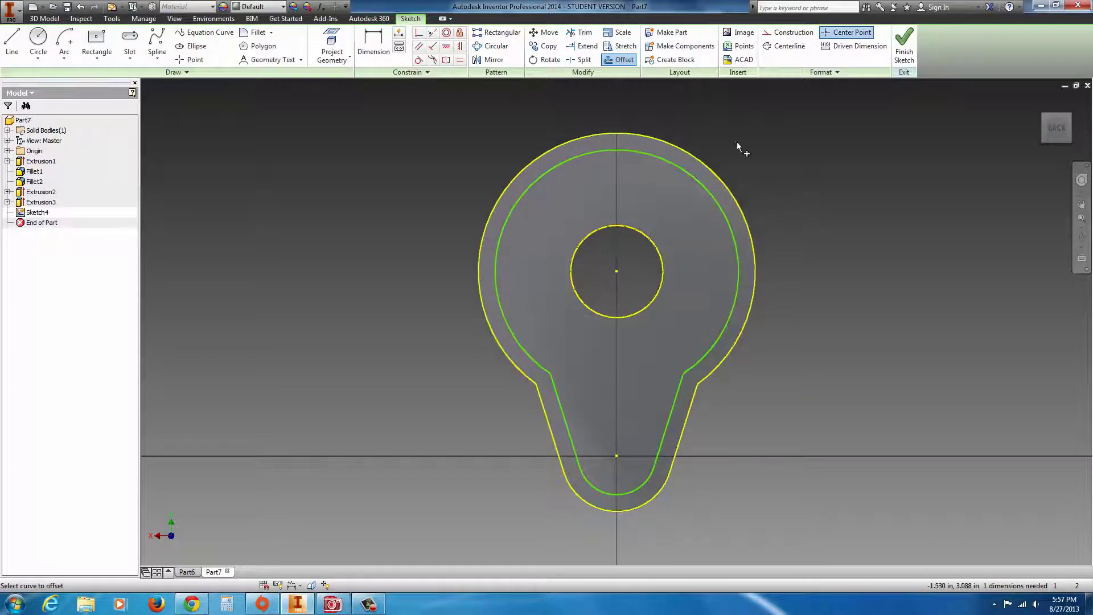
# Step: Dimension the gap between the offset loop and outer outline to 0.100 in
pyautogui.click(373, 44)
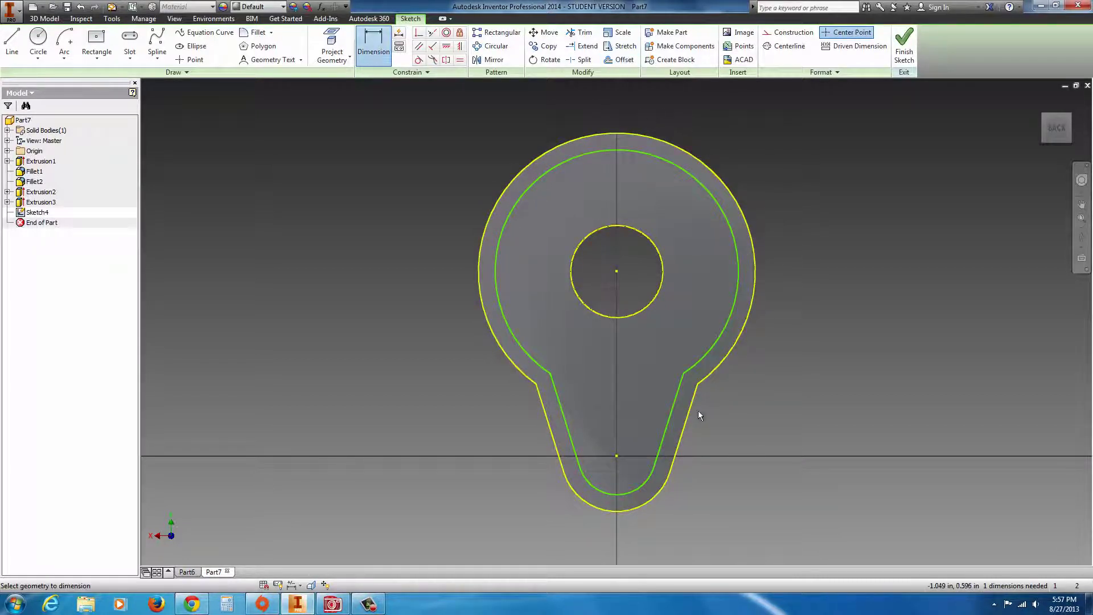
pyautogui.click(675, 410)
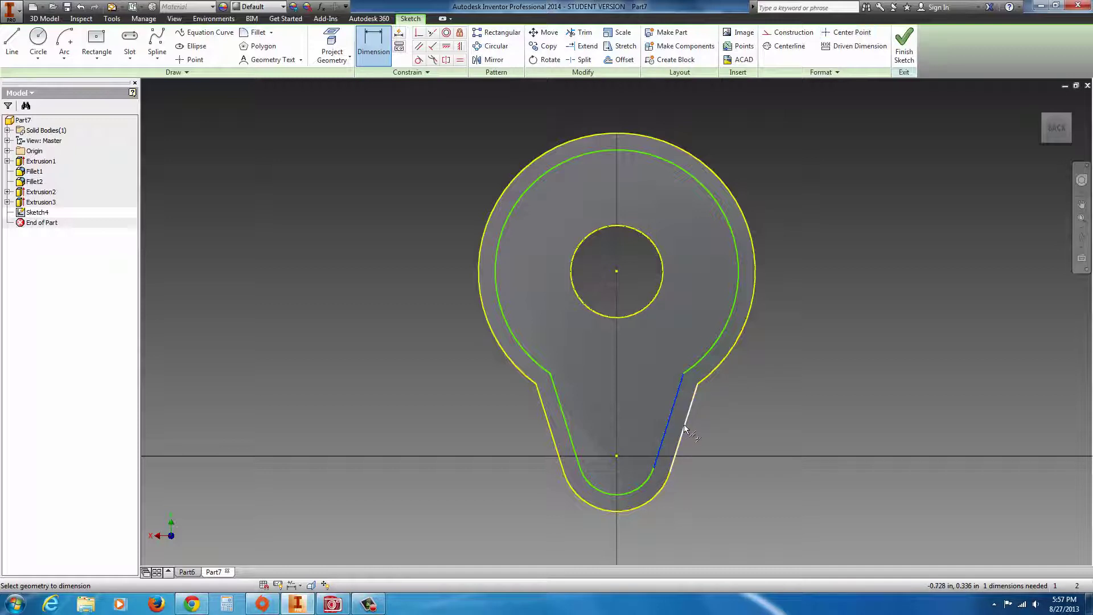
pyautogui.click(685, 428)
pyautogui.click(704, 445)
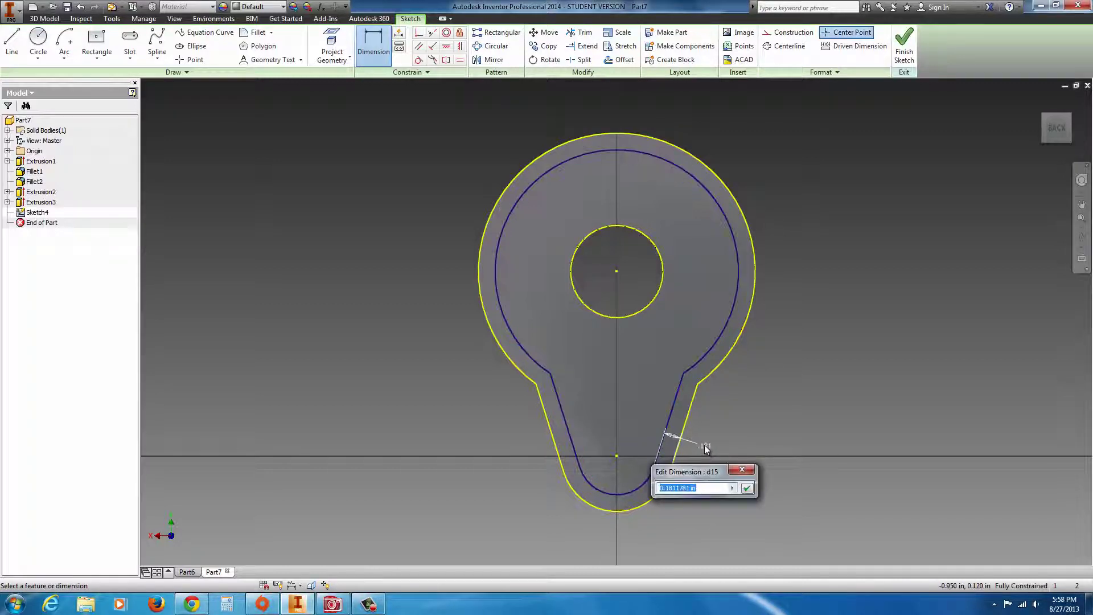
pyautogui.write('.1')
pyautogui.press('Return')
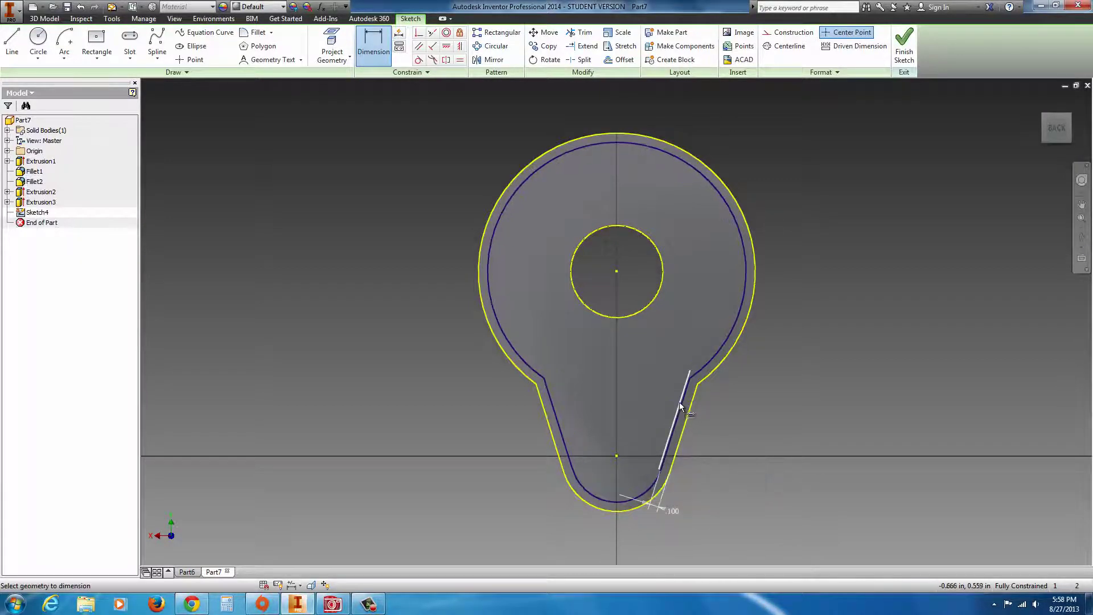
pyautogui.press('F6')
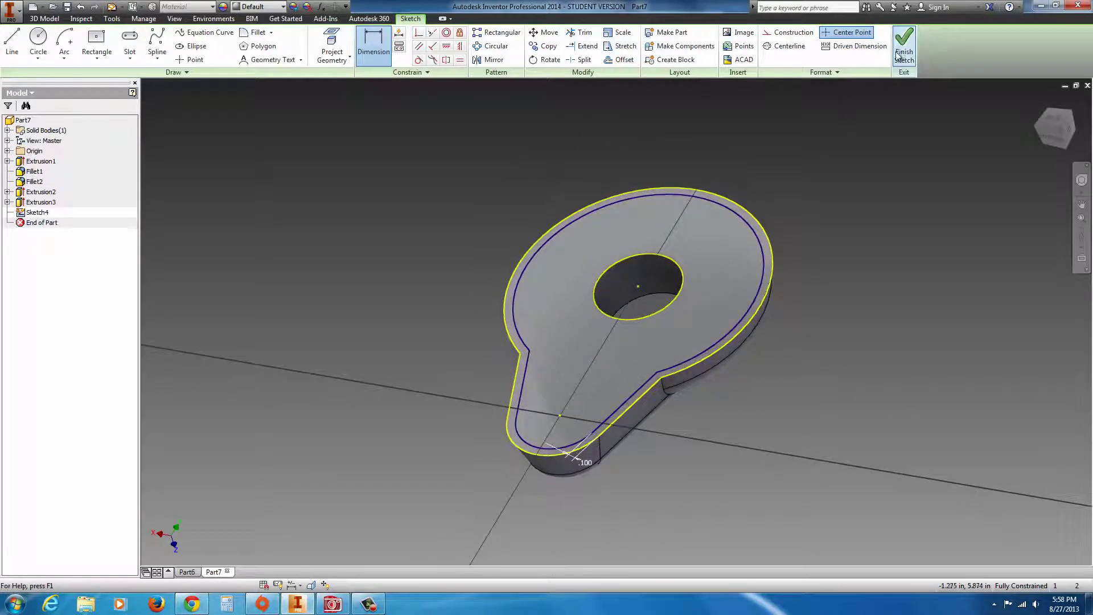
# Step: Cut the region inside the offset loop .25 deep with a -16° taper
pyautogui.click(900, 54)
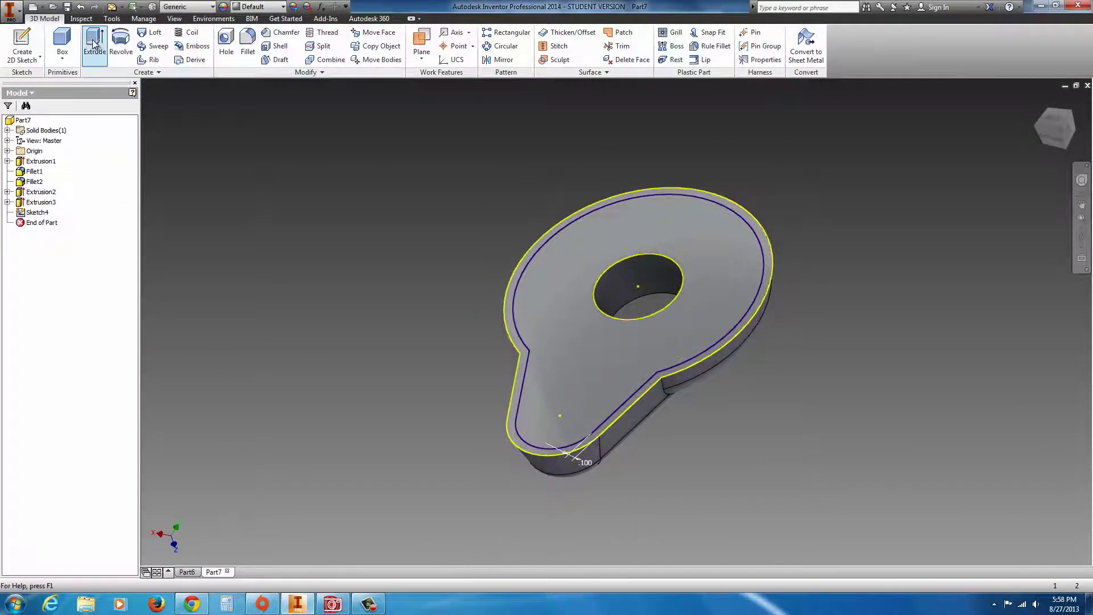
pyautogui.click(94, 45)
pyautogui.click(556, 317)
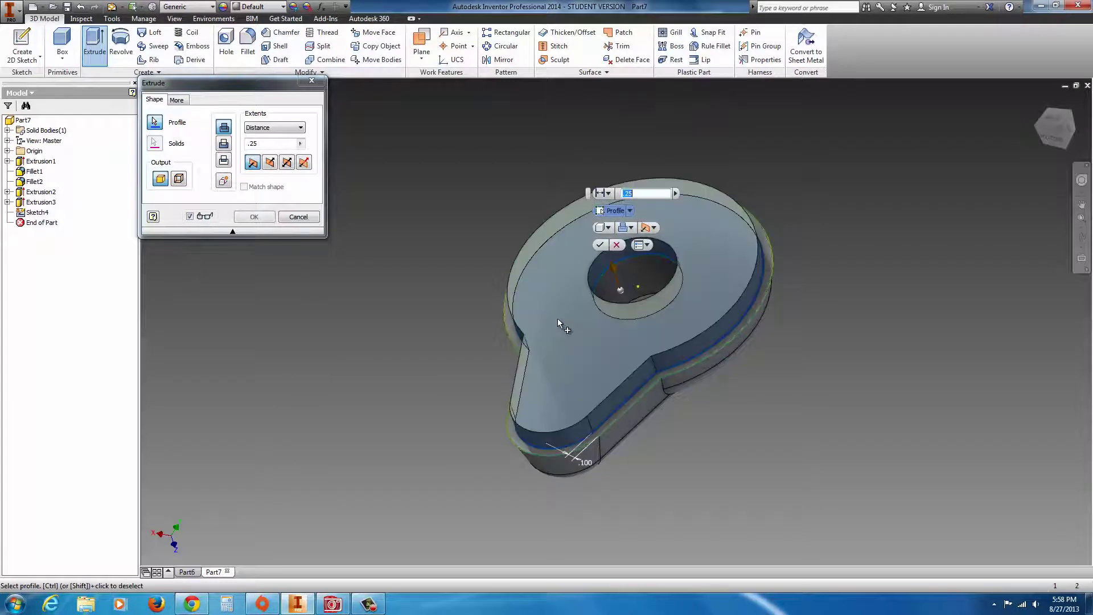
pyautogui.click(271, 165)
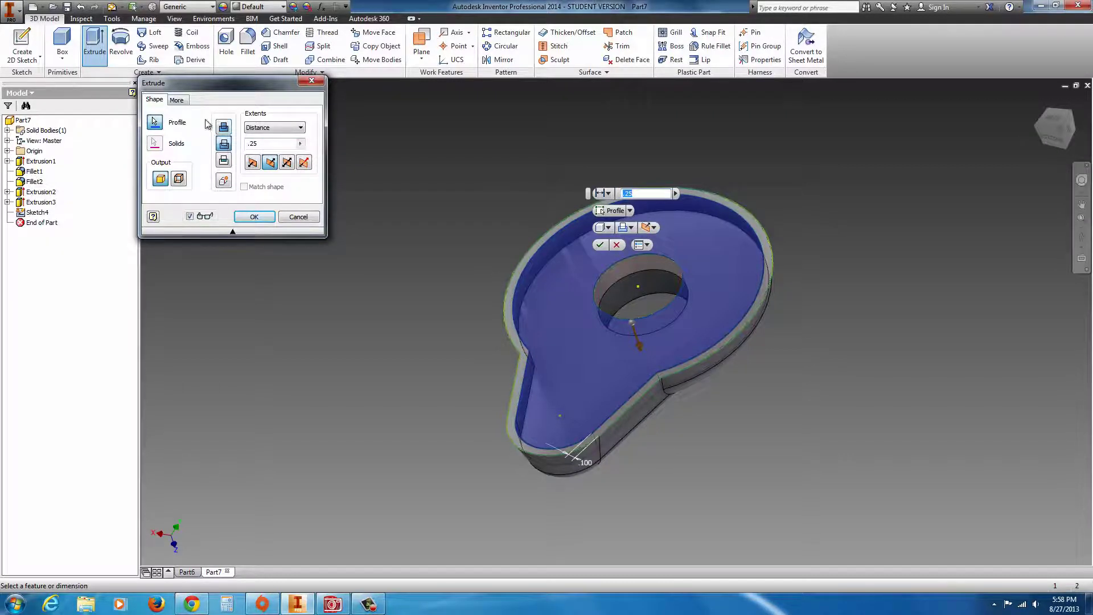
pyautogui.click(179, 101)
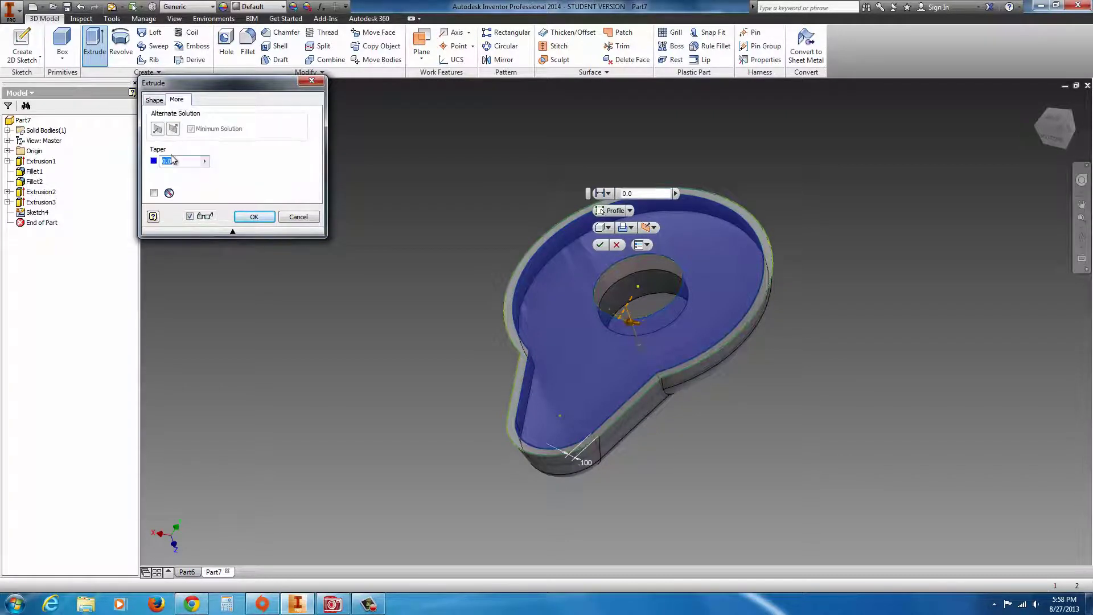
pyautogui.write('-16')
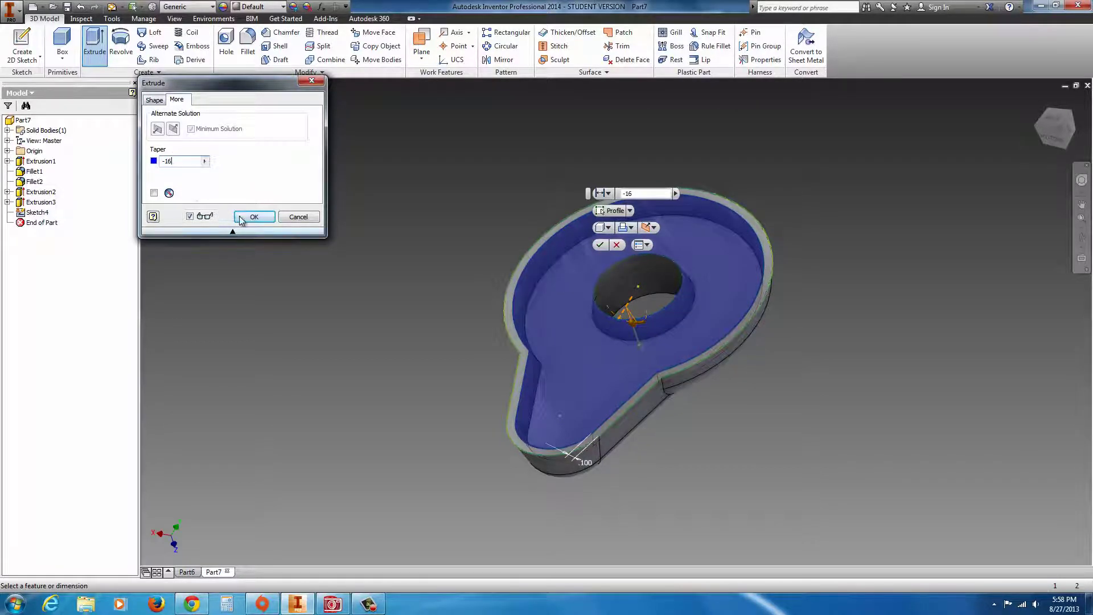
pyautogui.click(254, 216)
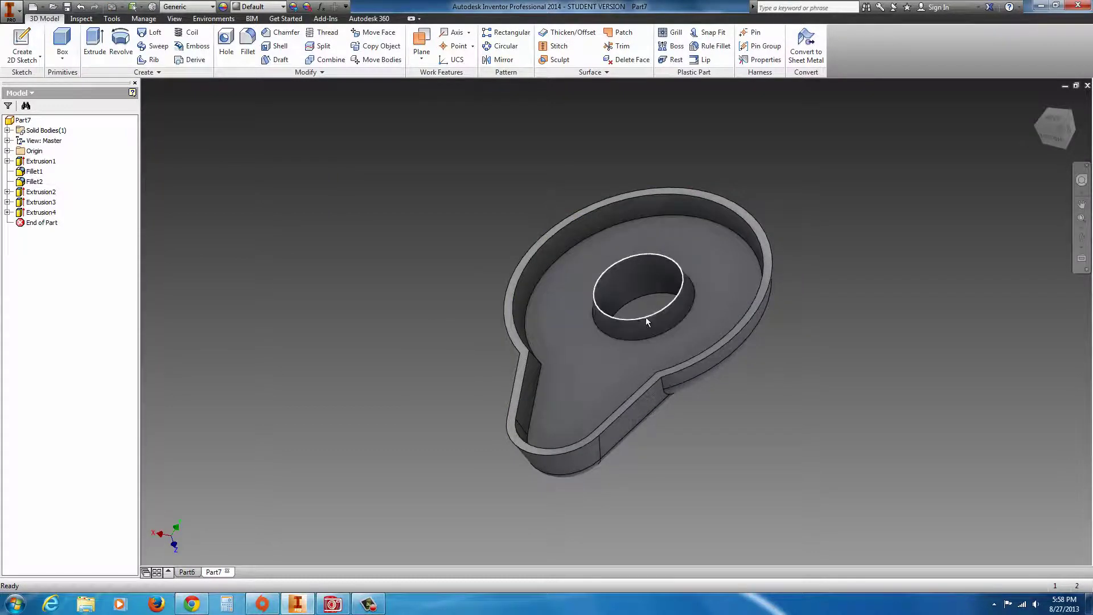
# Step: Edit Extrusion4 to add the hole's circle to its profile, then view the front
pyautogui.keyDown('shift'); pyautogui.moveTo(646, 314); pyautogui.dragTo(610, 323, button='middle'); pyautogui.keyUp('shift')
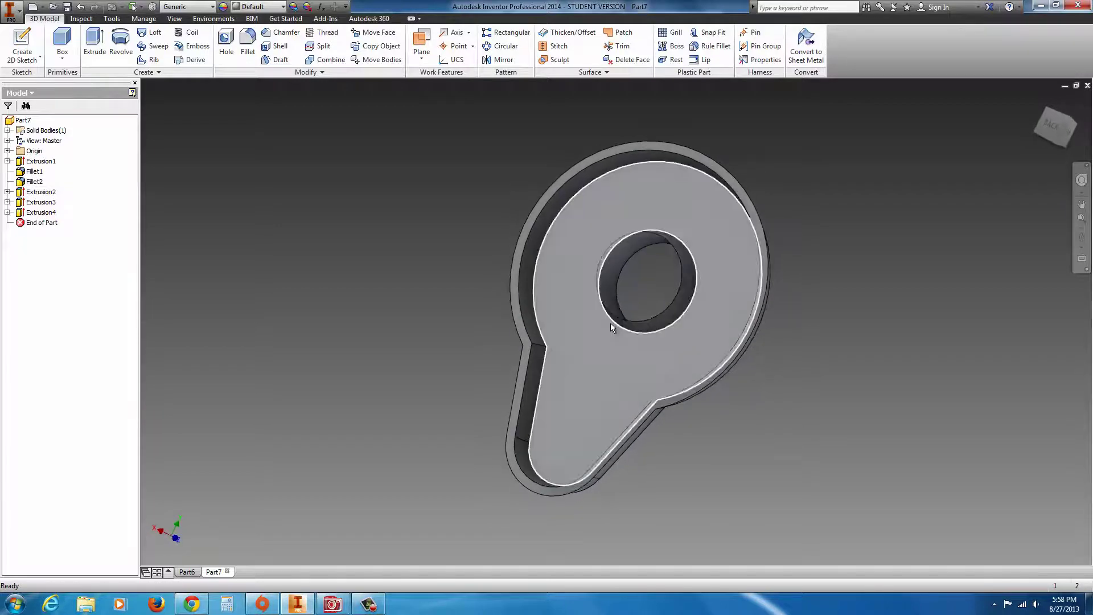
pyautogui.click(8, 213)
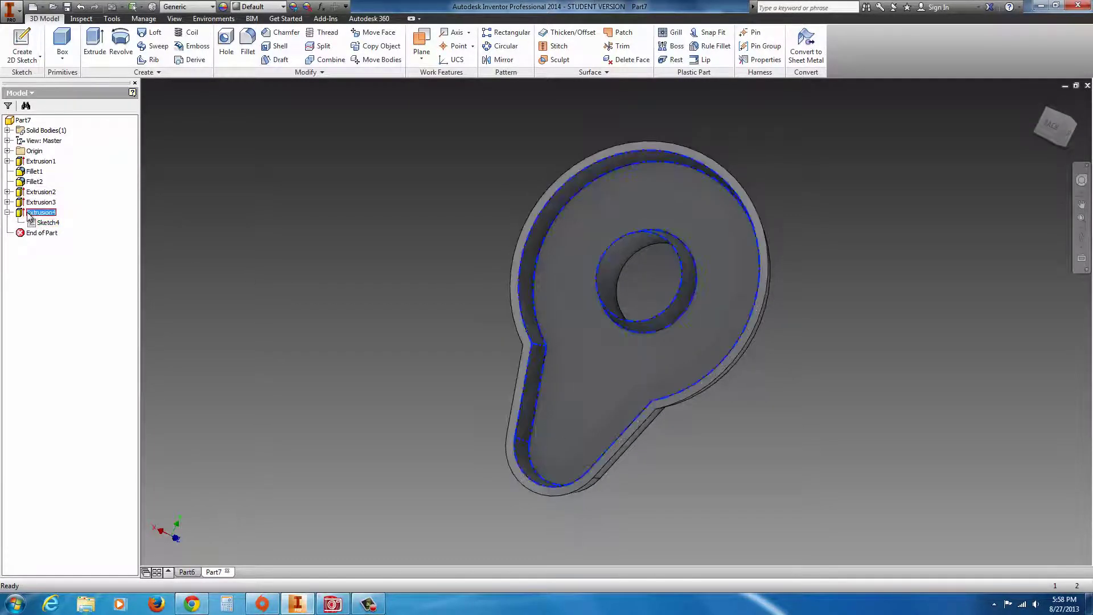
pyautogui.rightClick(30, 212)
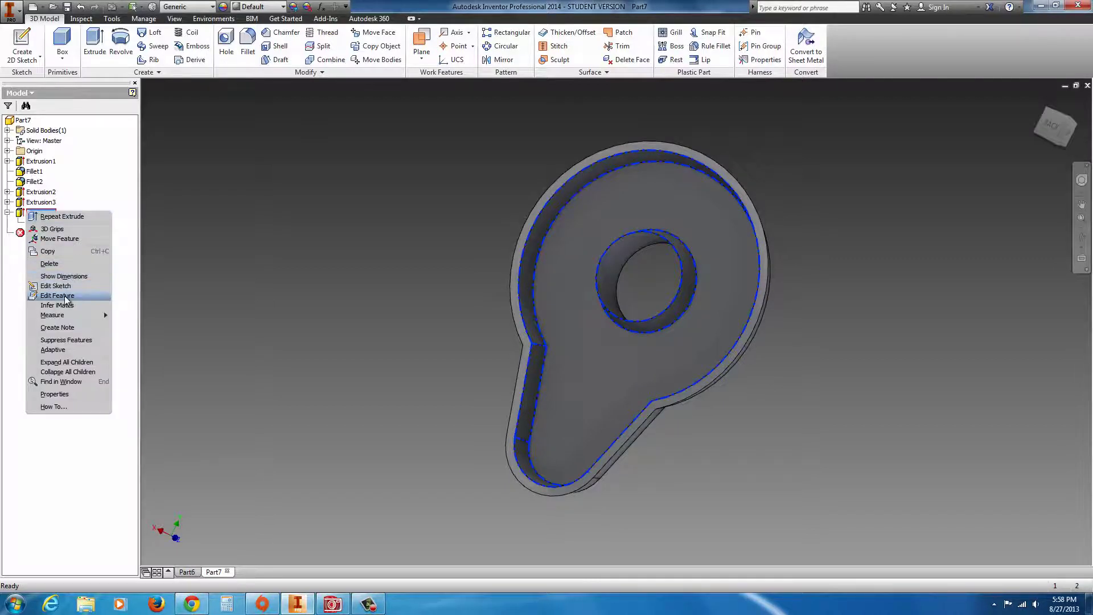
pyautogui.click(68, 296)
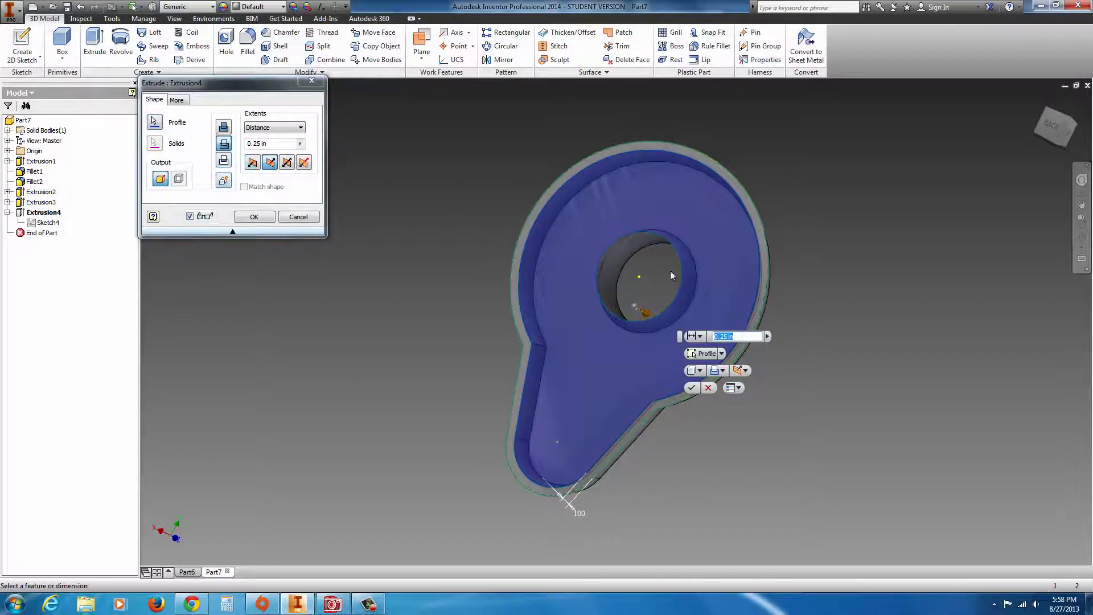
pyautogui.click(156, 126)
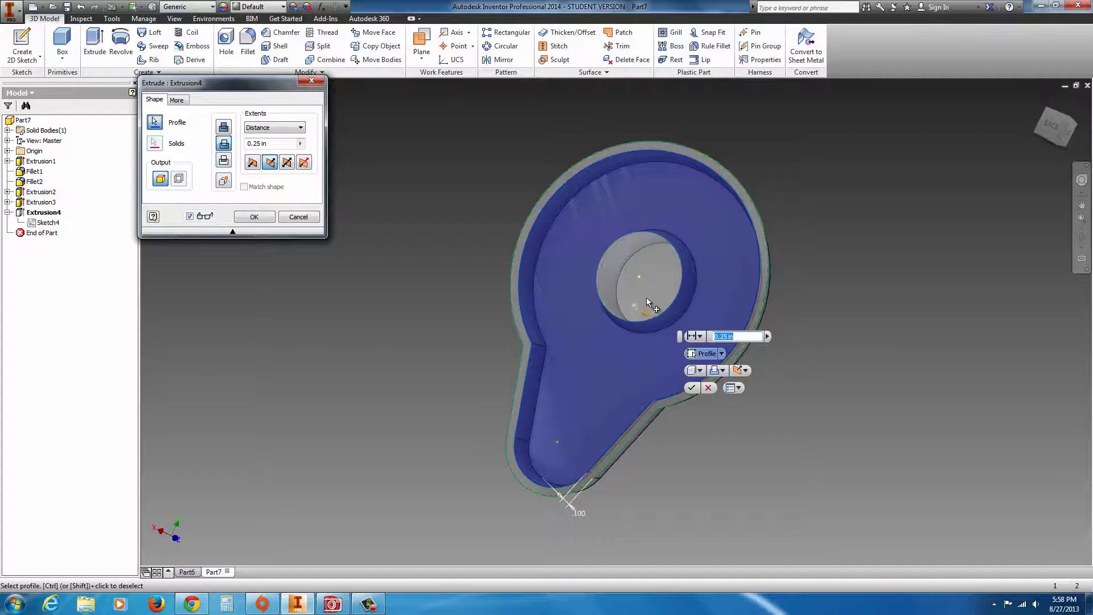
pyautogui.click(647, 297)
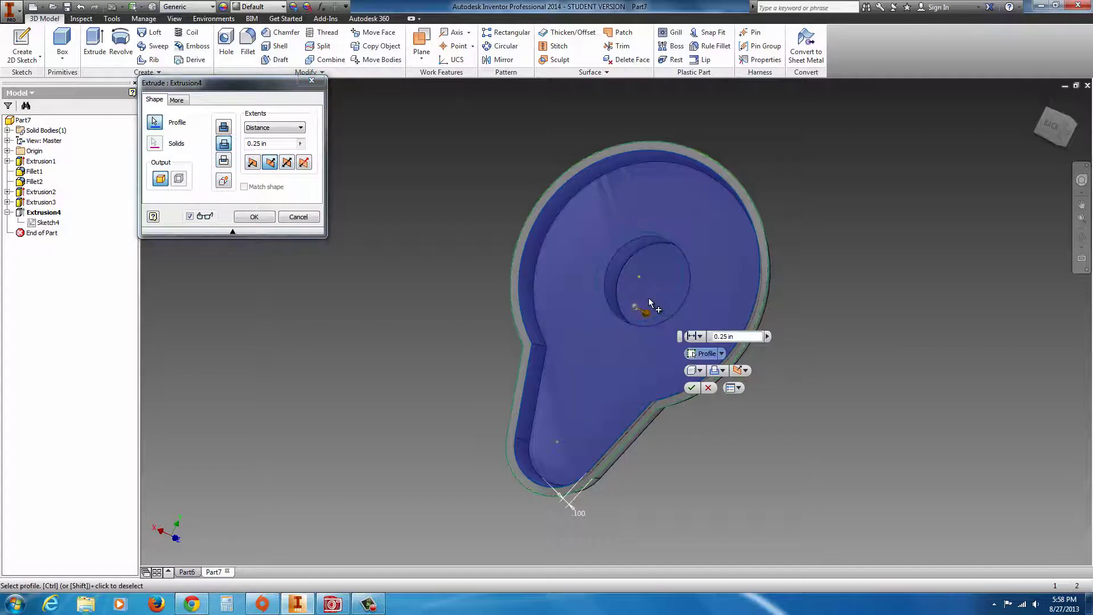
pyautogui.click(254, 219)
pyautogui.keyDown('shift'); pyautogui.moveTo(376, 378); pyautogui.dragTo(206, 271, button='middle'); pyautogui.keyUp('shift')
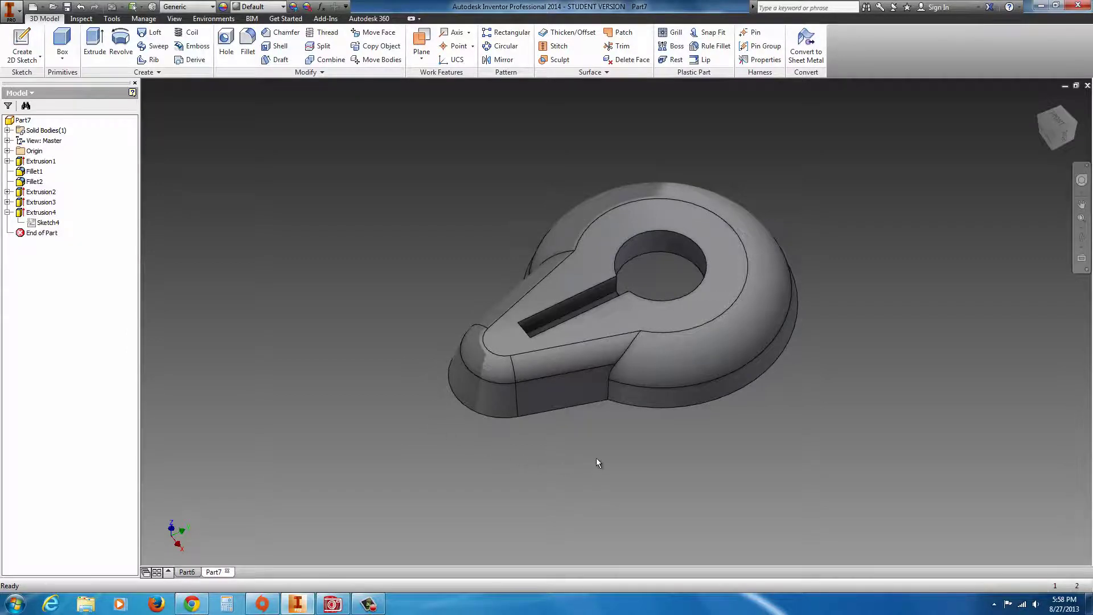
# Step: On a new front-face sketch, draw a center-point construction arc at the hole centre, spanning above it
pyautogui.click(702, 228)
pyautogui.click(750, 221)
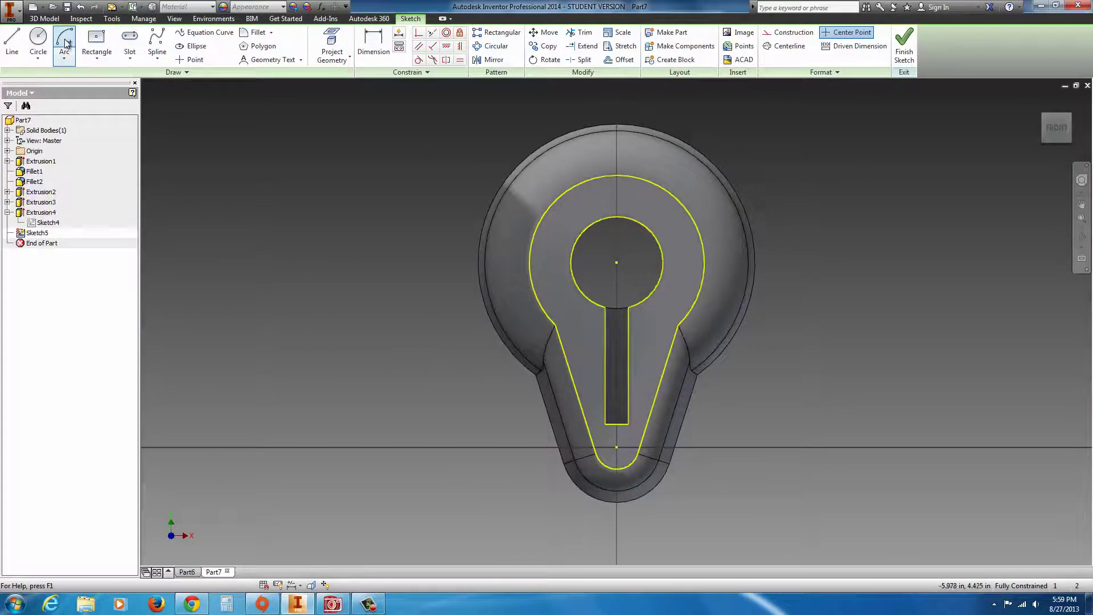
pyautogui.click(66, 45)
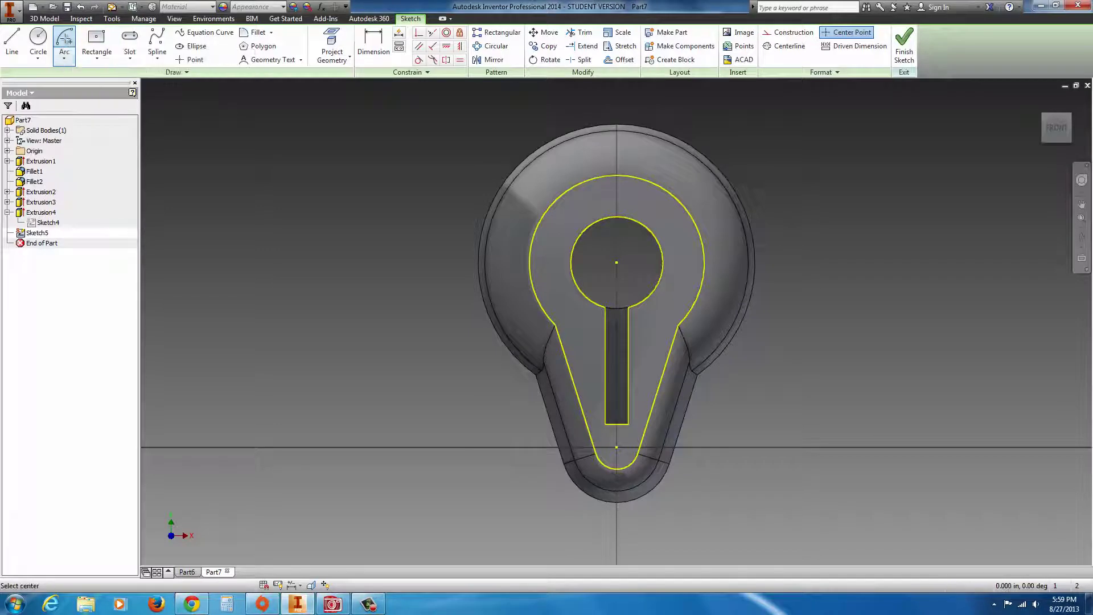
pyautogui.click(795, 35)
pyautogui.click(64, 57)
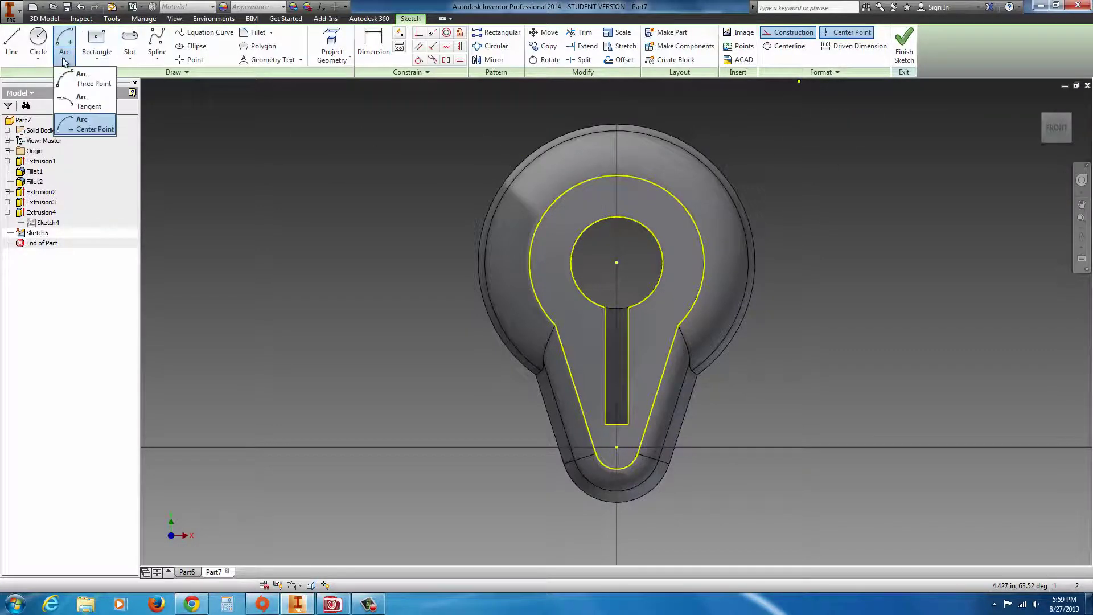
pyautogui.click(82, 127)
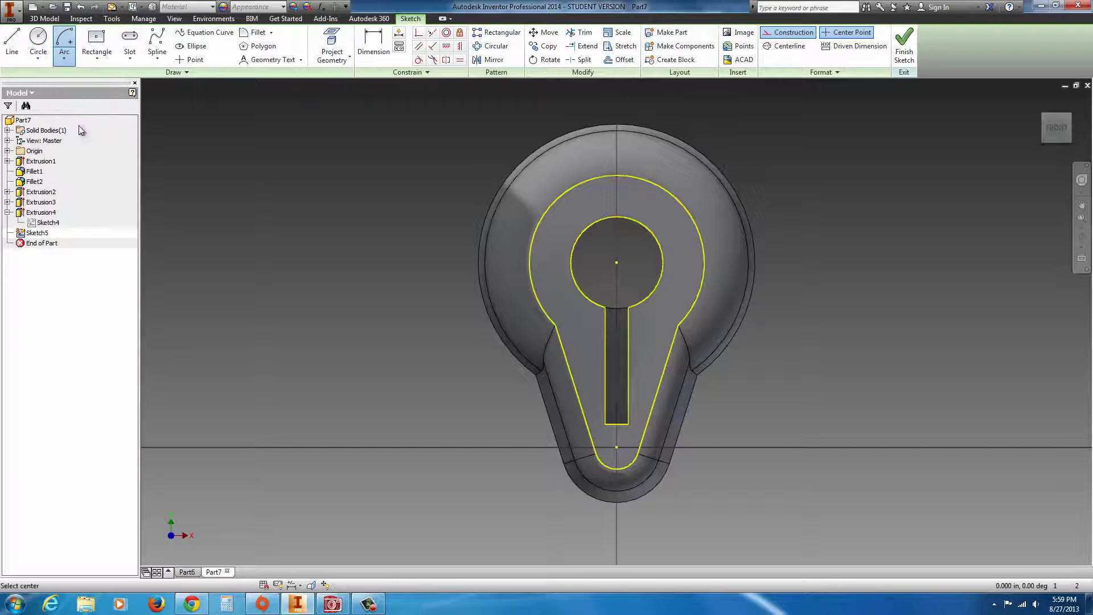
pyautogui.click(617, 262)
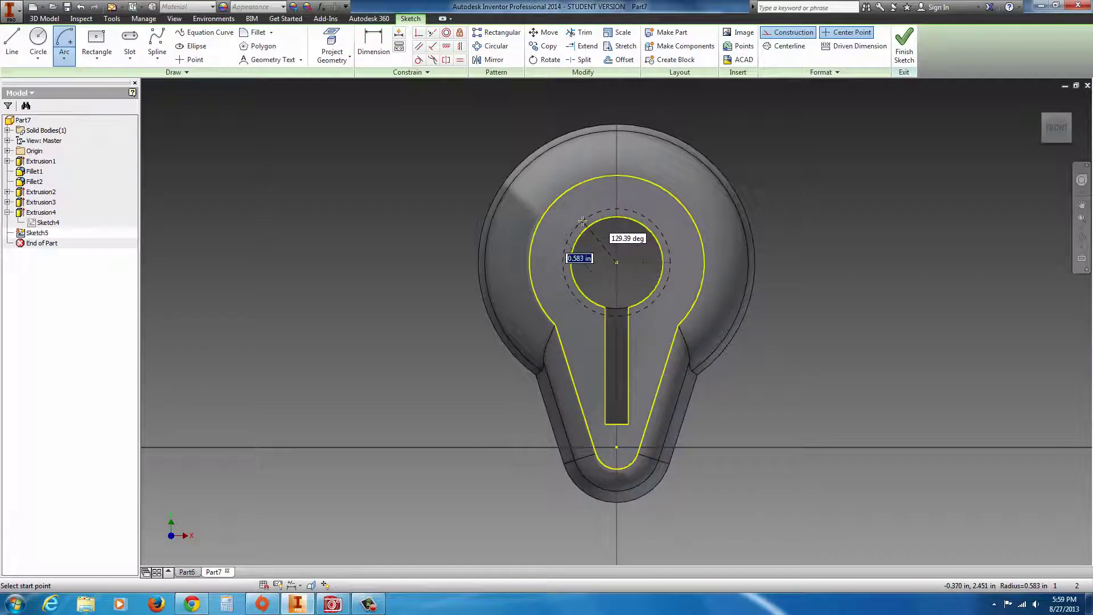
pyautogui.click(582, 221)
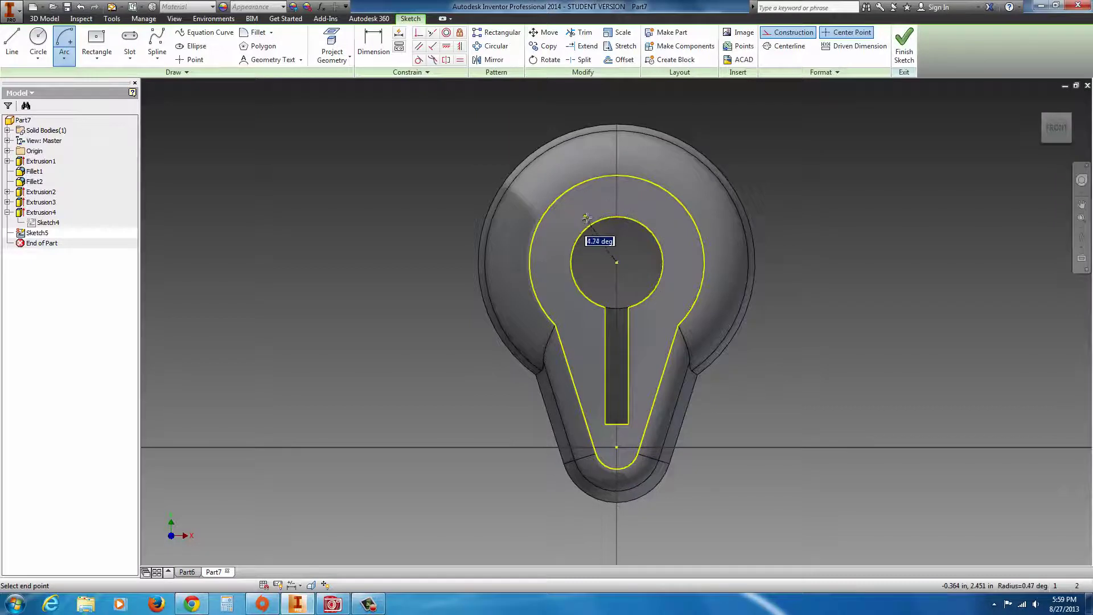
pyautogui.click(651, 218)
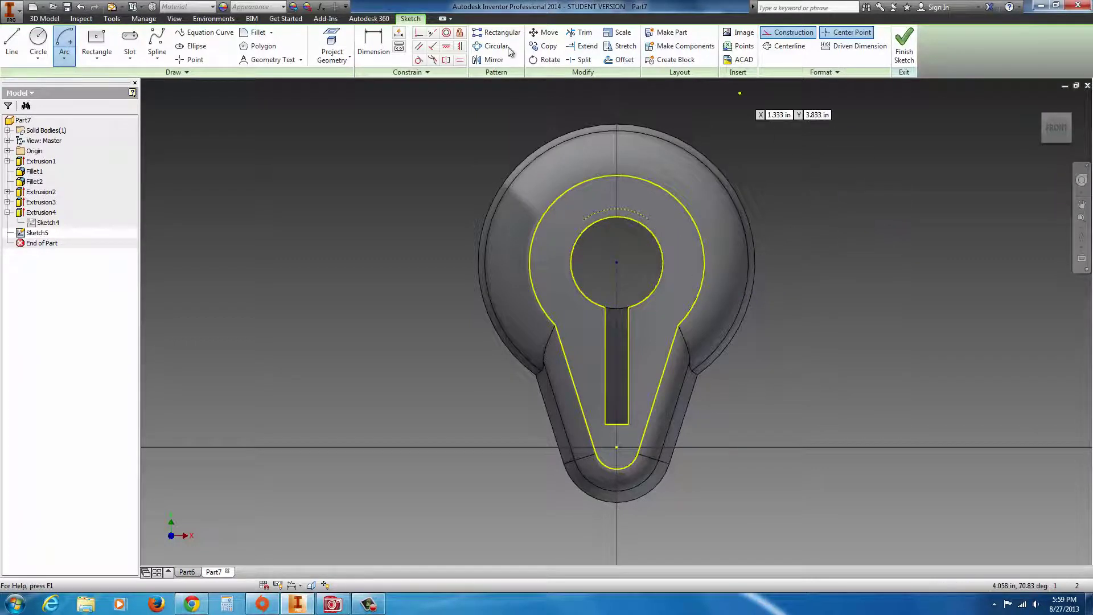
# Step: Add geometry text on the arc above the hole reading ECC CORP
pyautogui.click(300, 60)
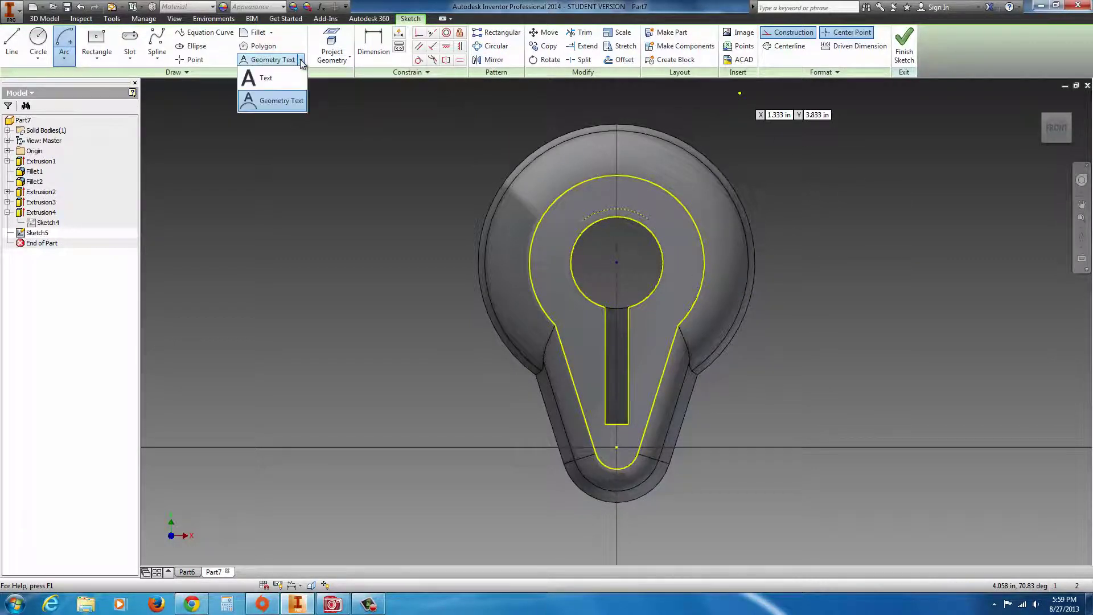
pyautogui.click(272, 100)
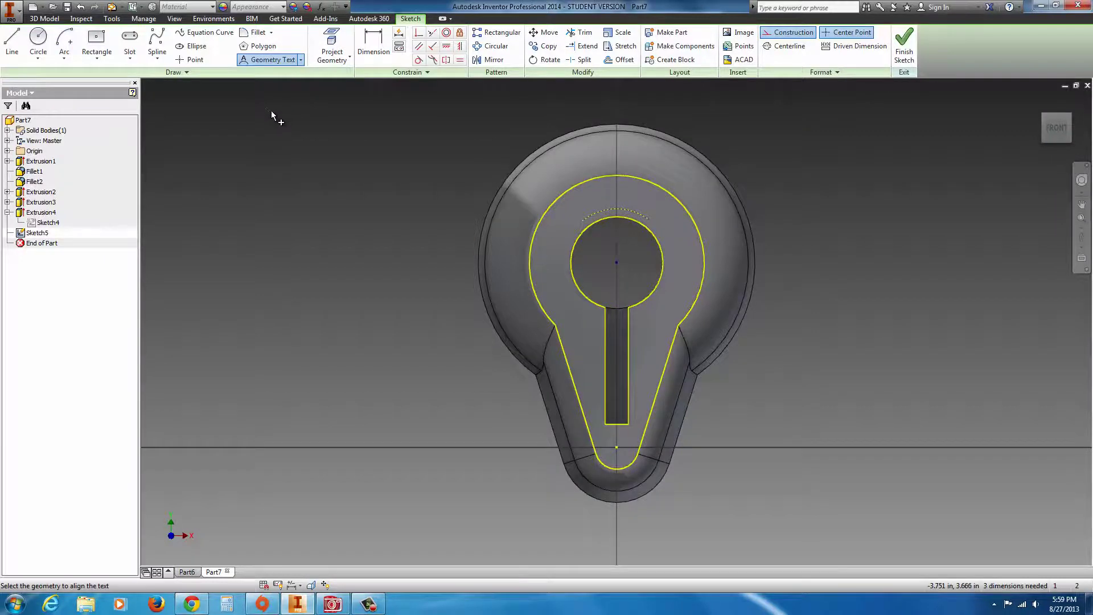
pyautogui.click(594, 215)
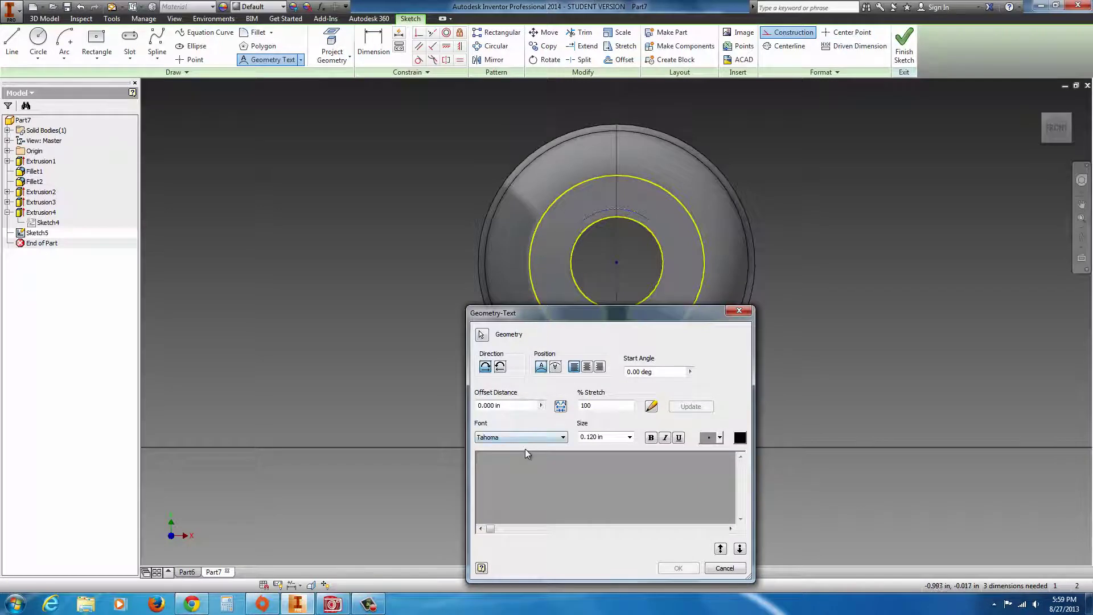
pyautogui.click(486, 465)
pyautogui.write('ECC CORP.')
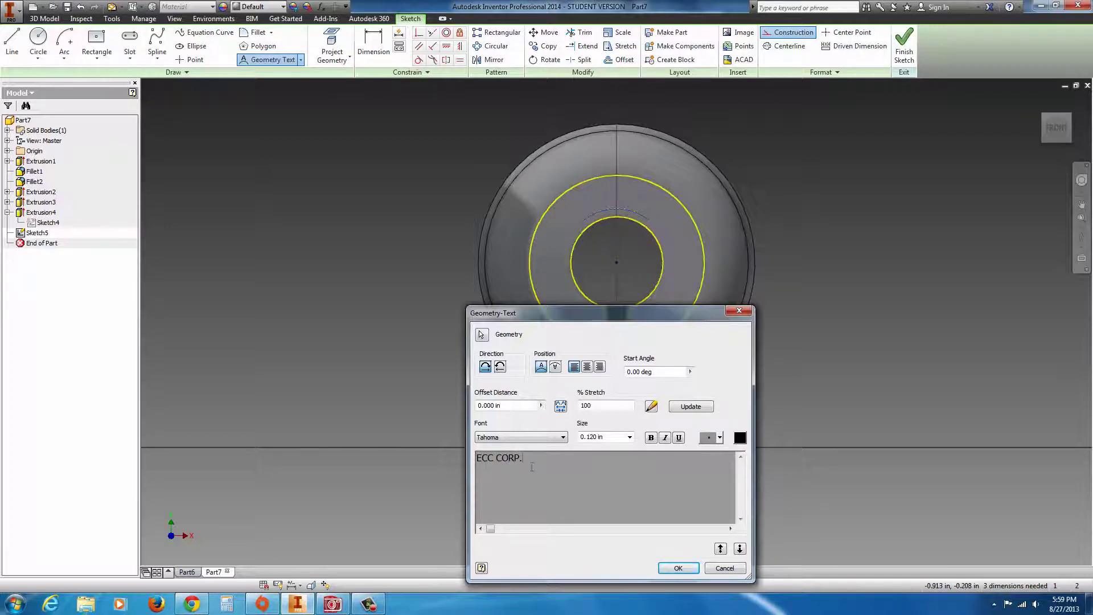
# Step: Set the text font to Aero, stretch it to fit the arc, and place it
pyautogui.moveTo(530, 458); pyautogui.dragTo(472, 458)
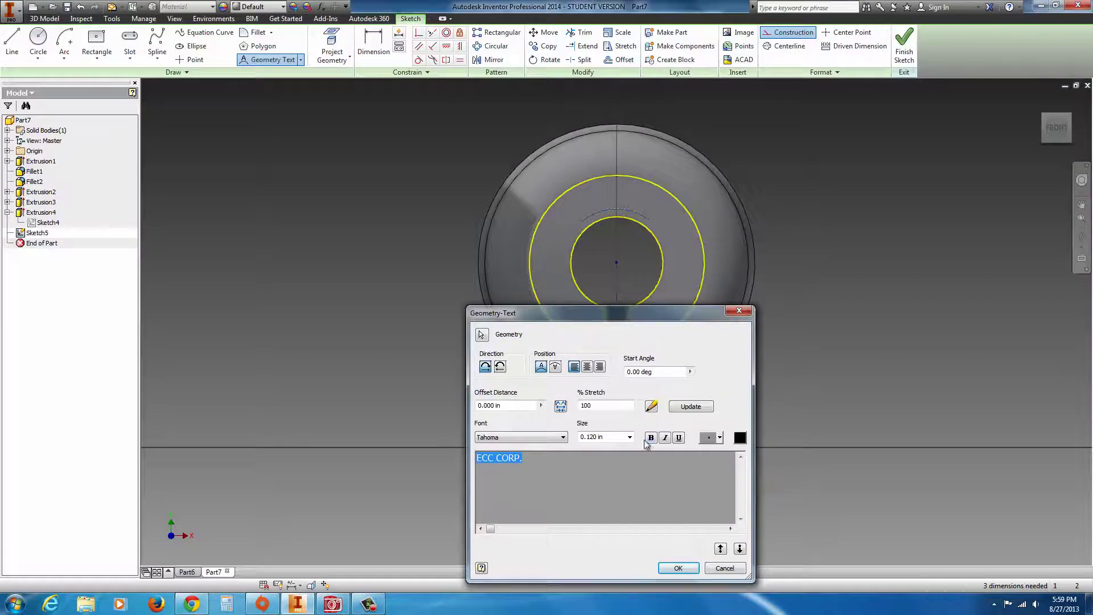
pyautogui.click(563, 438)
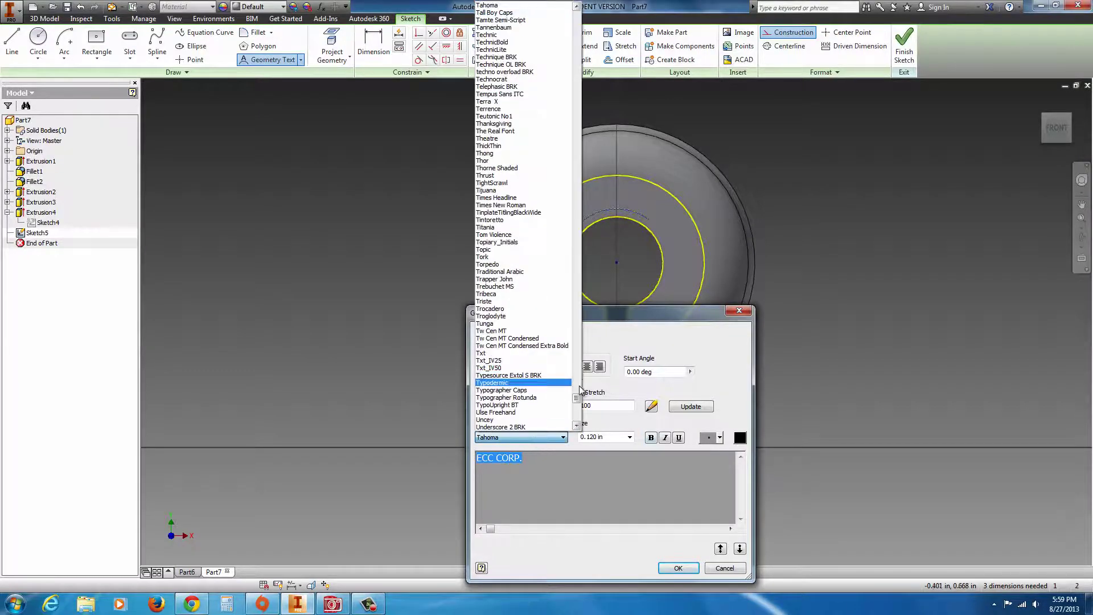
pyautogui.moveTo(576, 384); pyautogui.dragTo(576, 26)
pyautogui.click(482, 153)
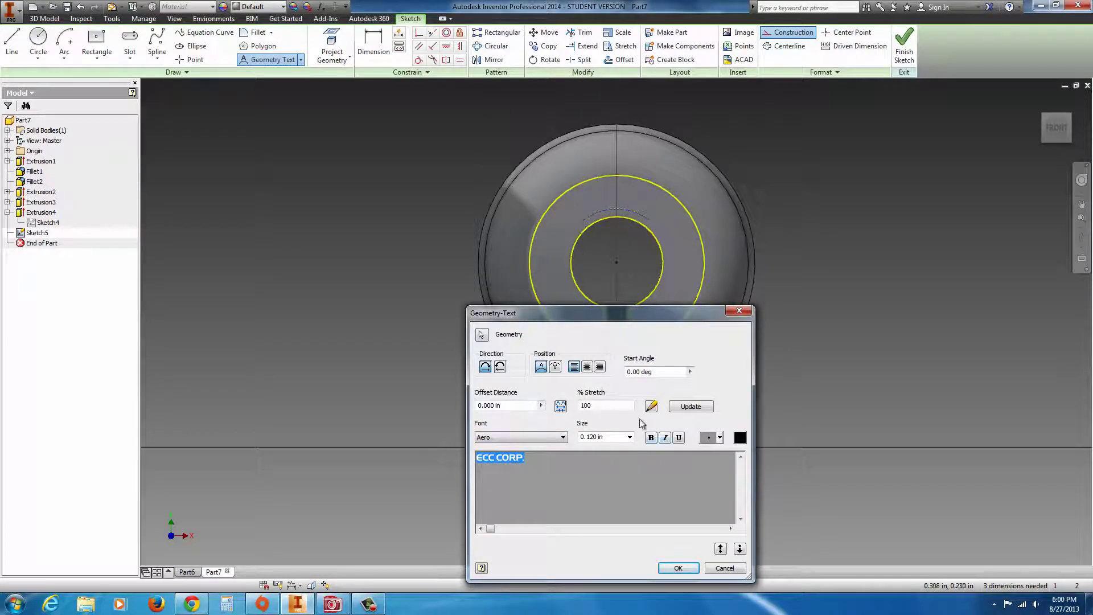
pyautogui.click(587, 367)
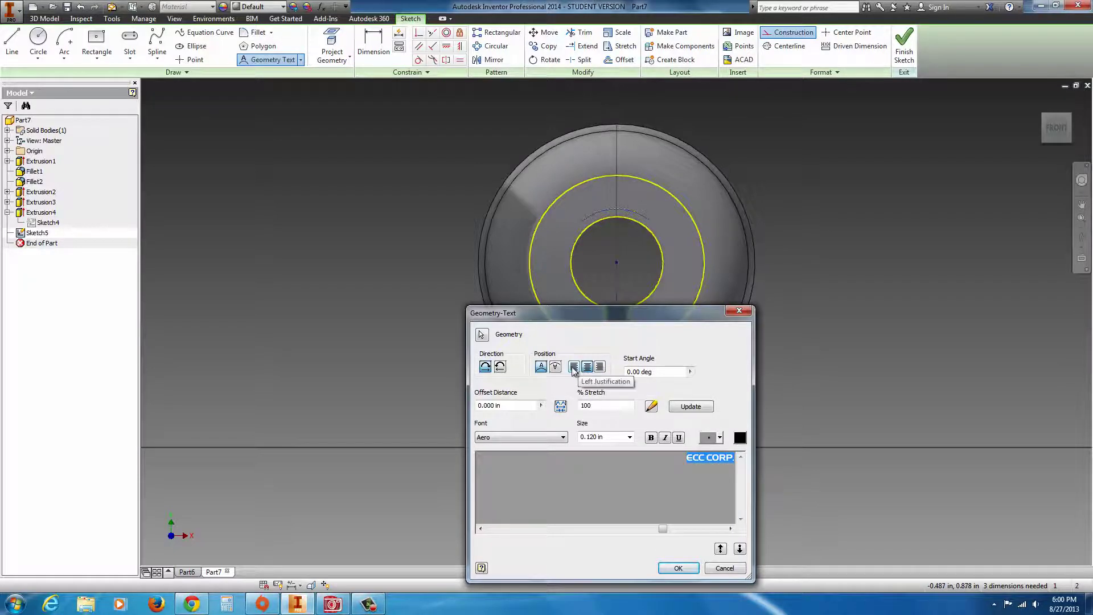
pyautogui.click(574, 368)
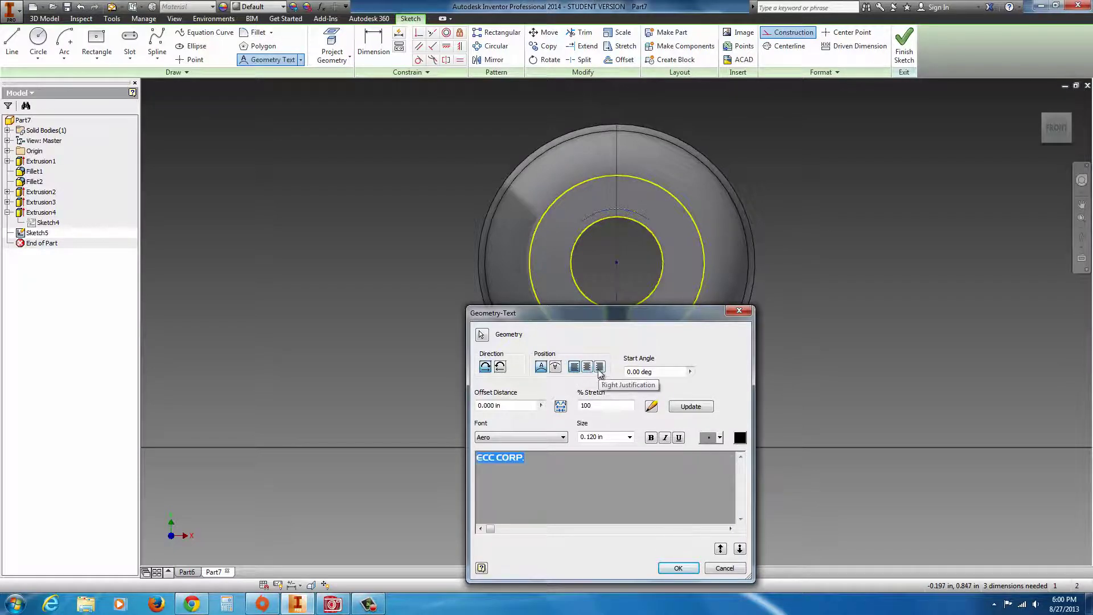
pyautogui.click(560, 406)
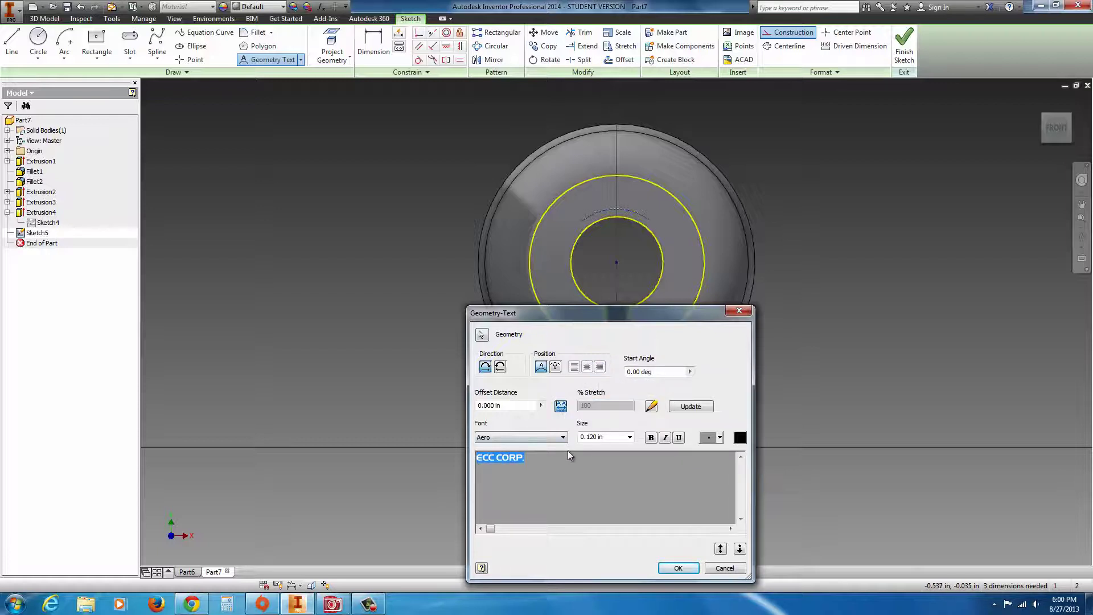
pyautogui.click(677, 569)
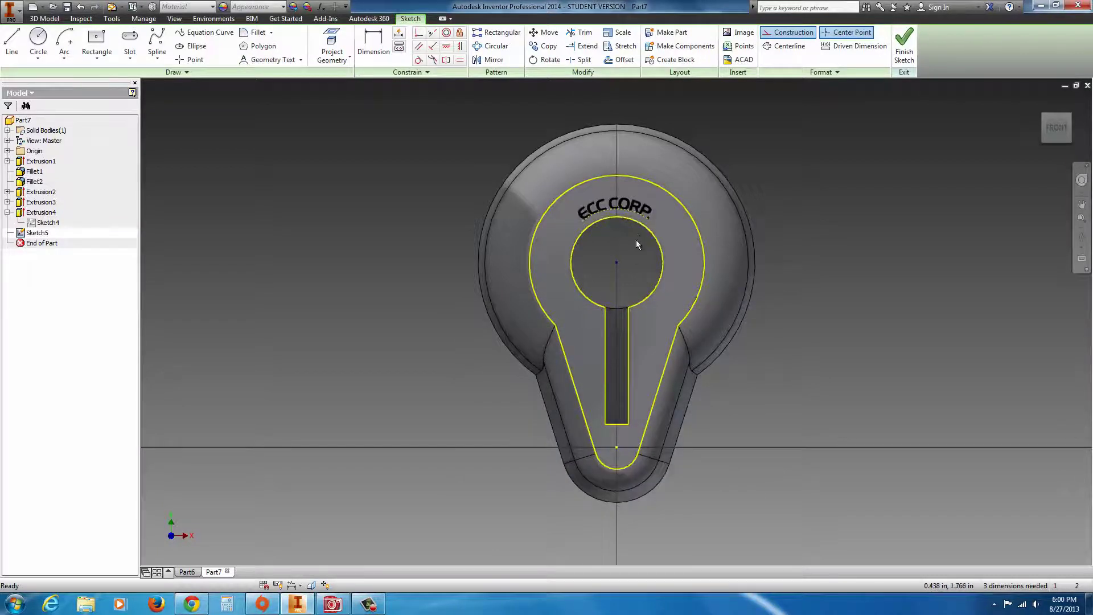
# Step: Check the curved ECC CORP. lettering from a tilted view and finish Sketch5
pyautogui.scroll(6, 635, 234)
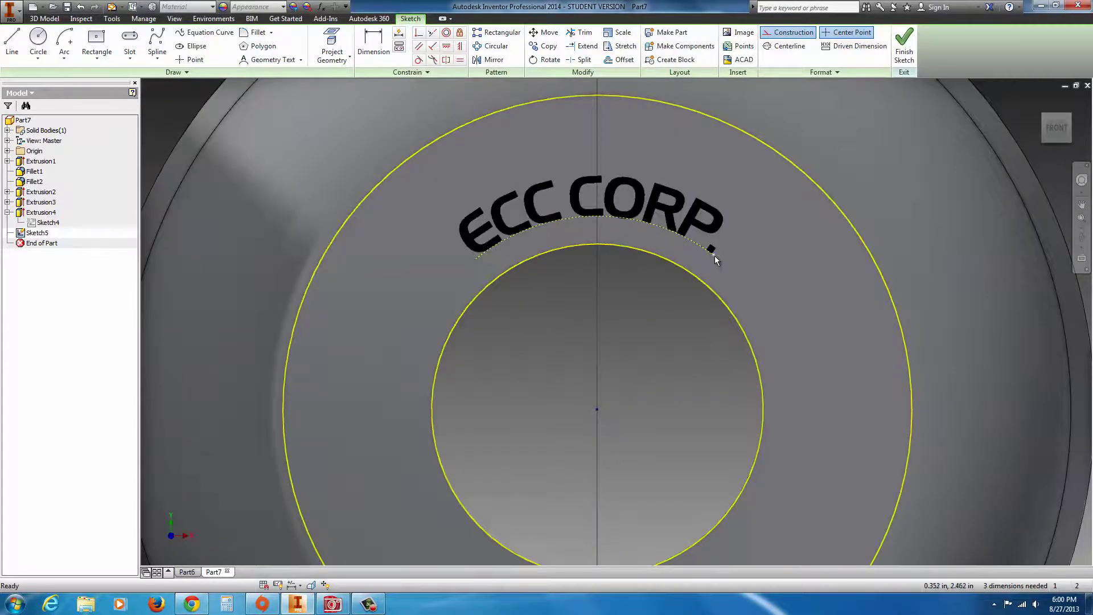
pyautogui.scroll(-3, 681, 310)
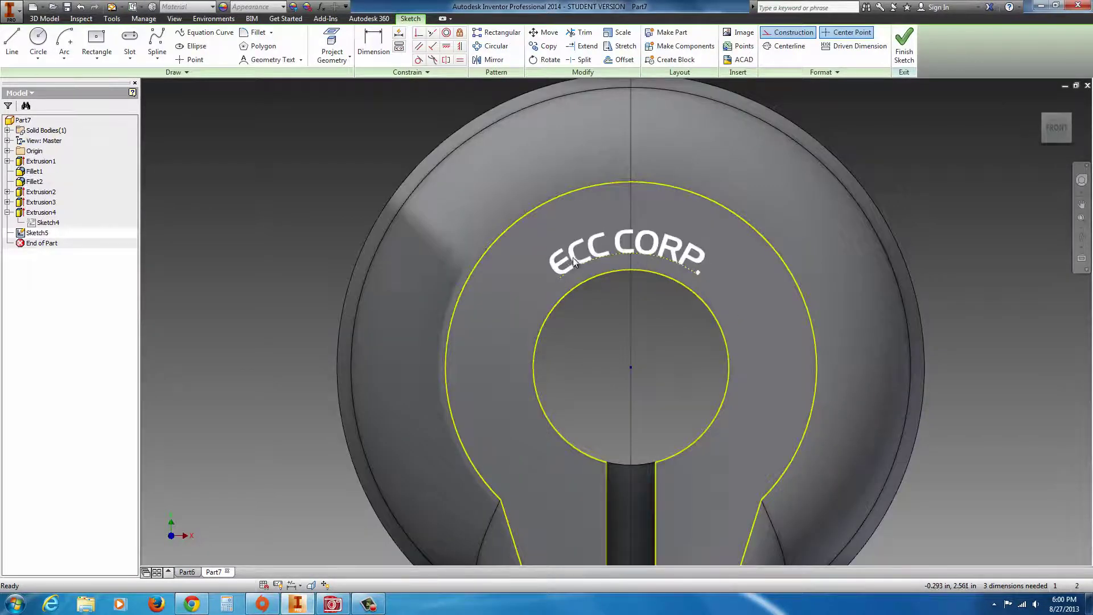
pyautogui.moveTo(639, 337)
pyautogui.keyDown('shift'); pyautogui.mouseDown(button='middle')
pyautogui.moveTo(618, 345)
pyautogui.moveTo(539, 210)
pyautogui.mouseUp(button='middle'); pyautogui.keyUp('shift')
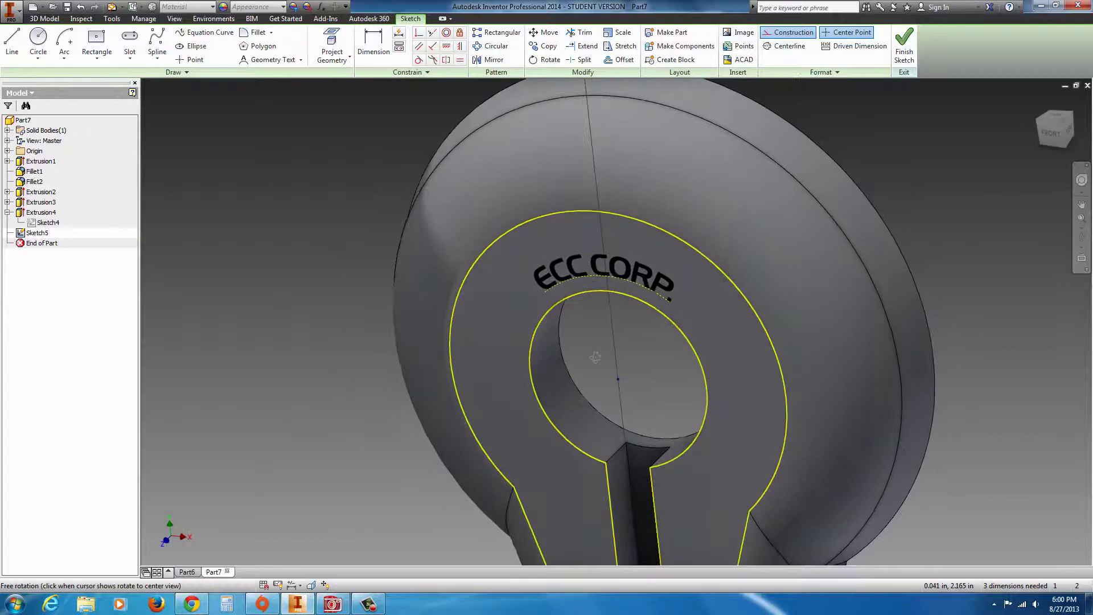
pyautogui.click(904, 48)
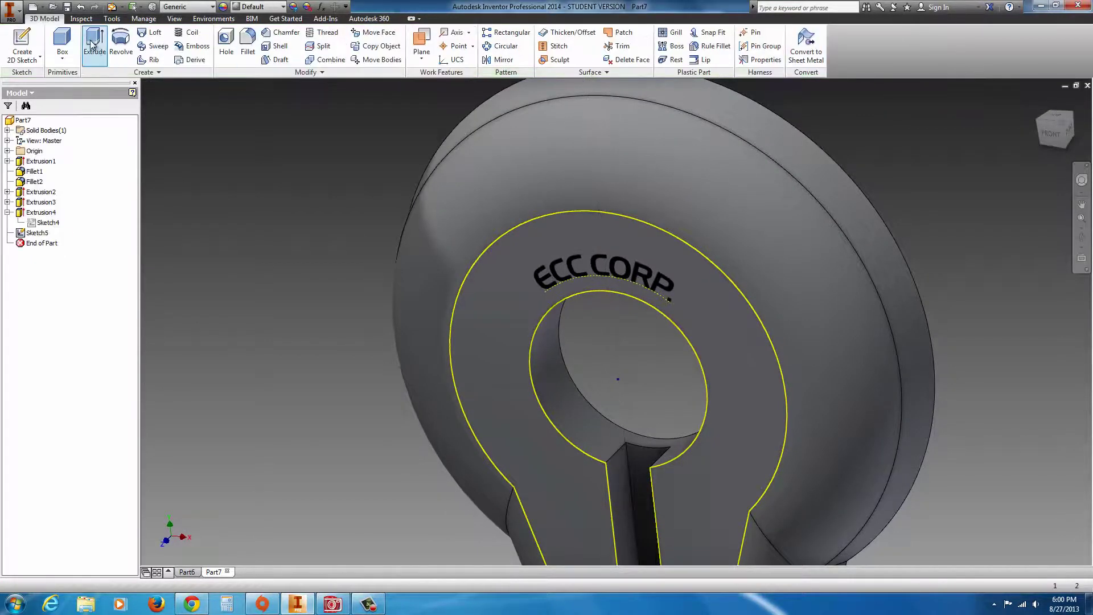
# Step: Cut the ECC CORP. letters .01 in into the front face, then return to the home view
pyautogui.click(93, 45)
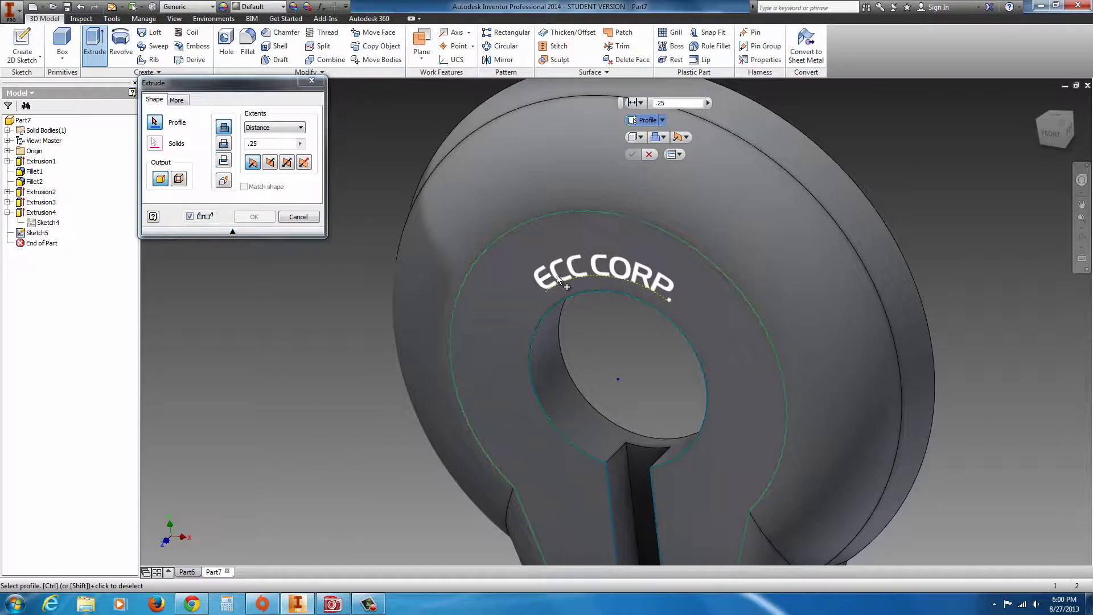
pyautogui.click(557, 279)
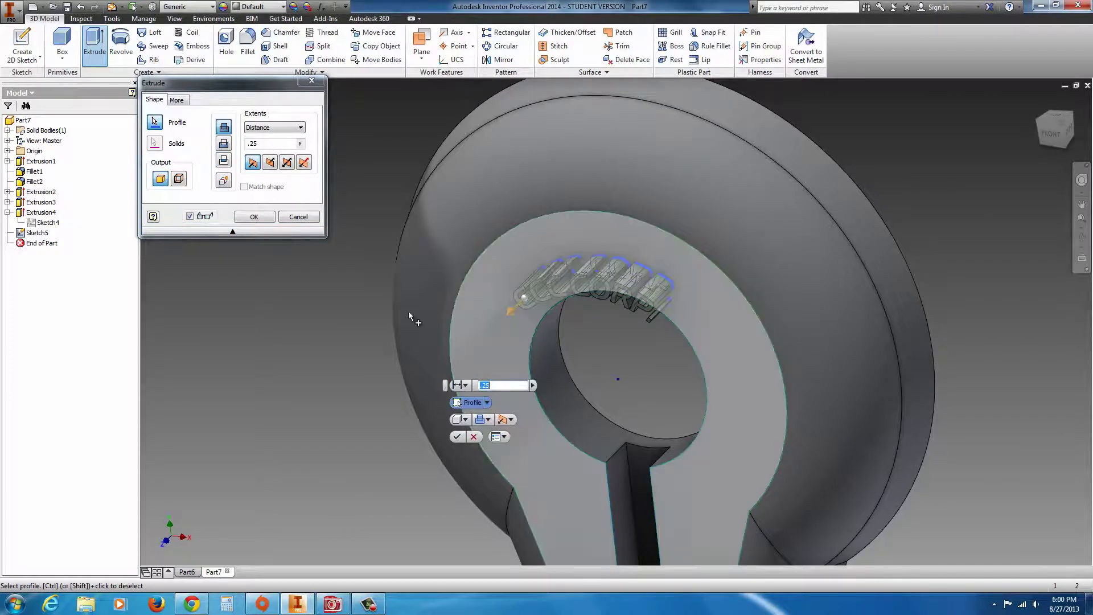
pyautogui.click(254, 144)
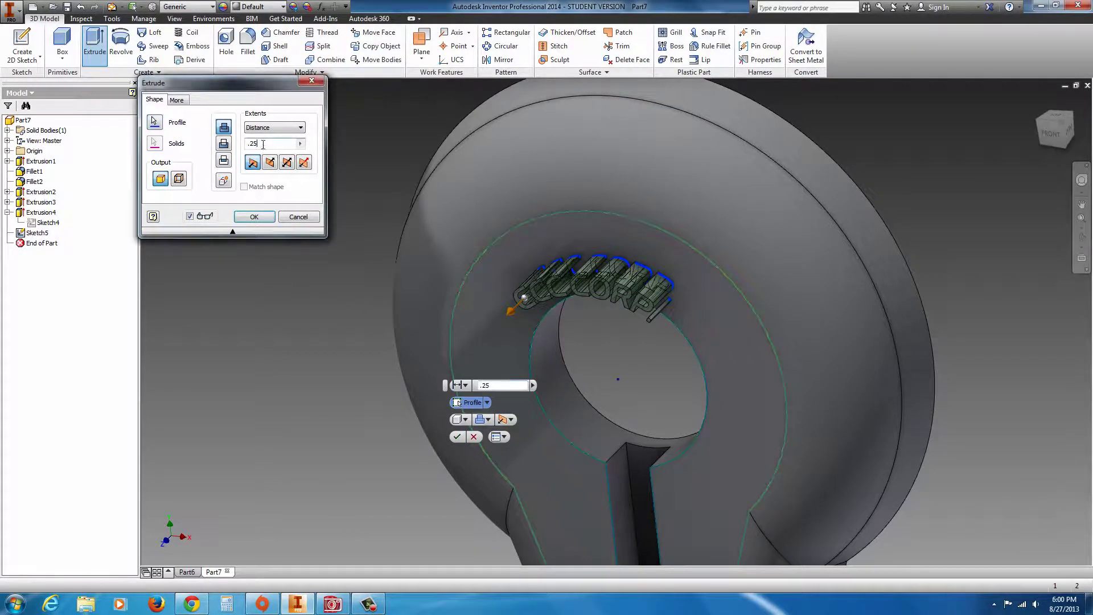
pyautogui.write('.01')
pyautogui.click(270, 163)
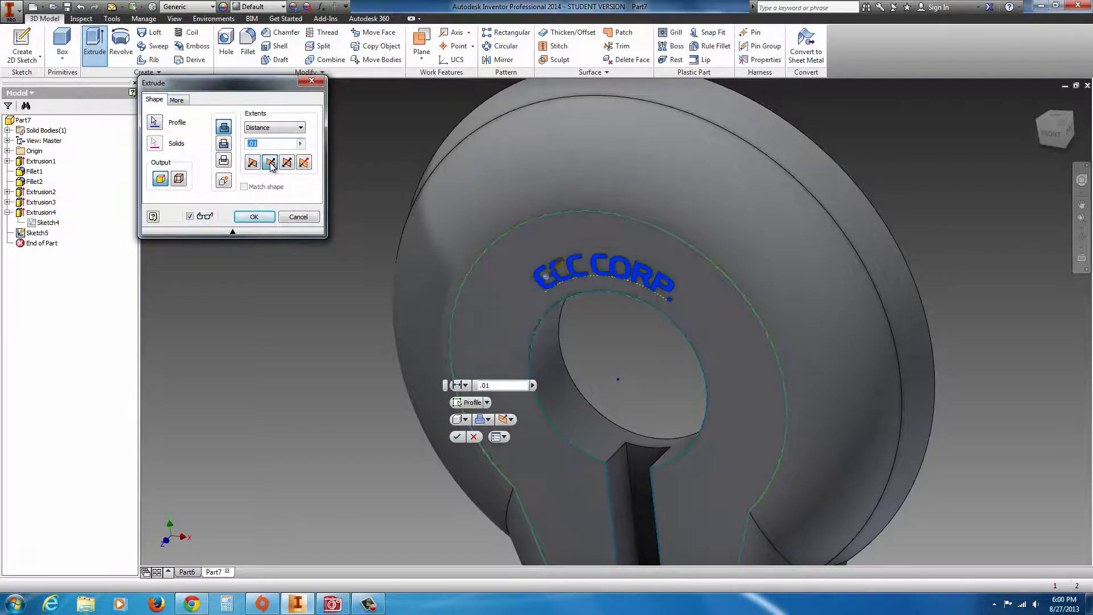
pyautogui.click(225, 146)
pyautogui.scroll(5, 563, 284)
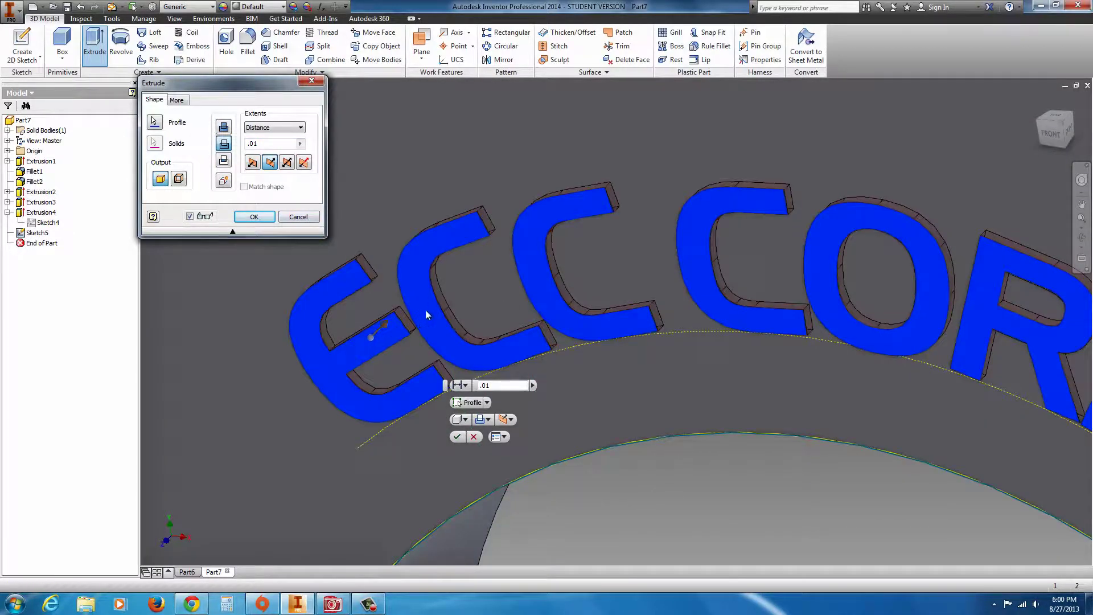
pyautogui.keyDown('shift'); pyautogui.moveTo(425, 309); pyautogui.dragTo(401, 276, button='middle'); pyautogui.keyUp('shift')
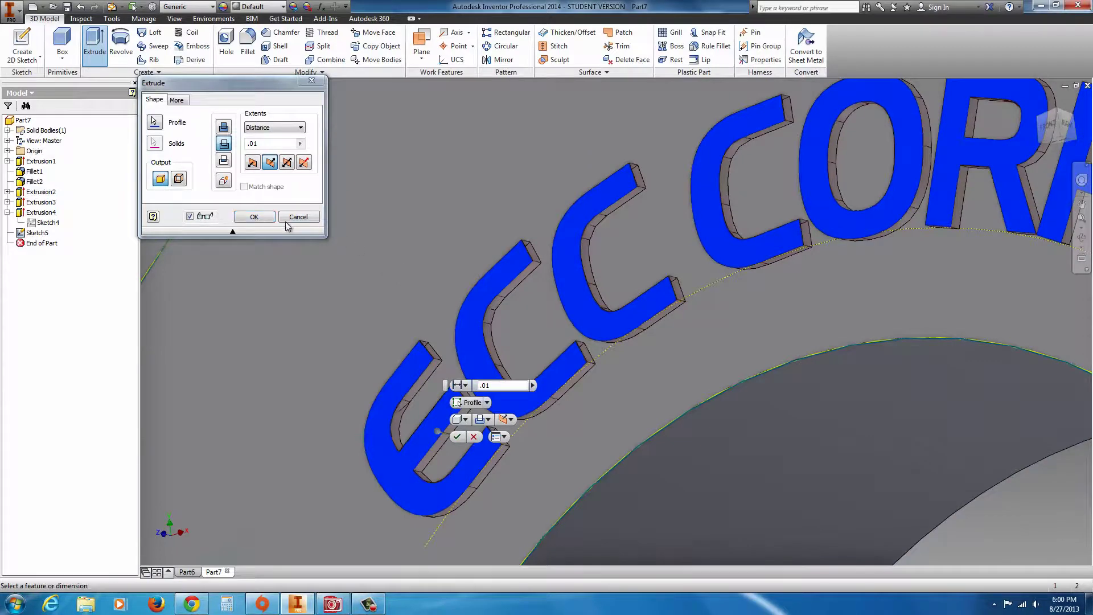
pyautogui.click(256, 216)
pyautogui.scroll(-5, 437, 347)
pyautogui.press('F6')
pyautogui.keyDown('shift'); pyautogui.moveTo(445, 319); pyautogui.dragTo(319, 87, button='middle'); pyautogui.keyUp('shift')
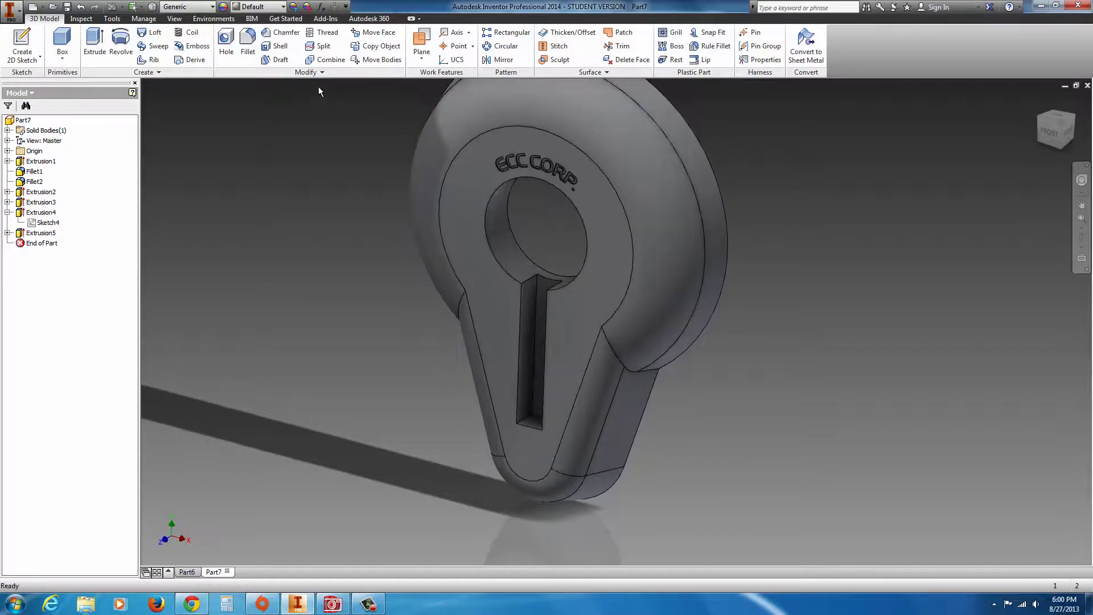
# Step: Assign the Gold material to Part7 from the Quick Access toolbar material list
pyautogui.click(206, 7)
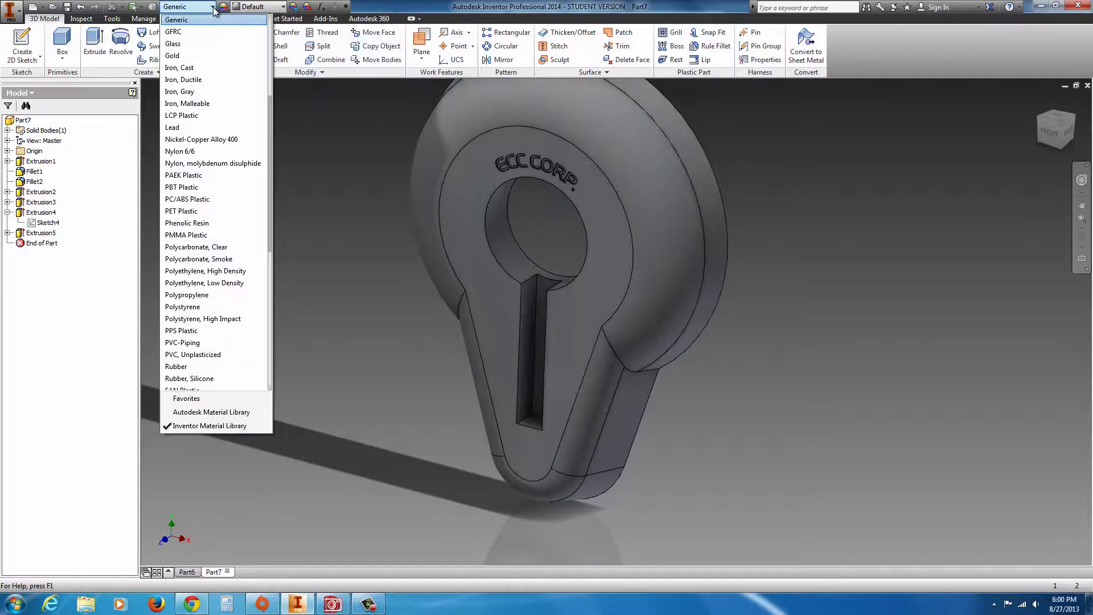
pyautogui.click(172, 56)
pyautogui.scroll(3, 457, 379)
pyautogui.scroll(-5, 416, 261)
pyautogui.scroll(4, 416, 261)
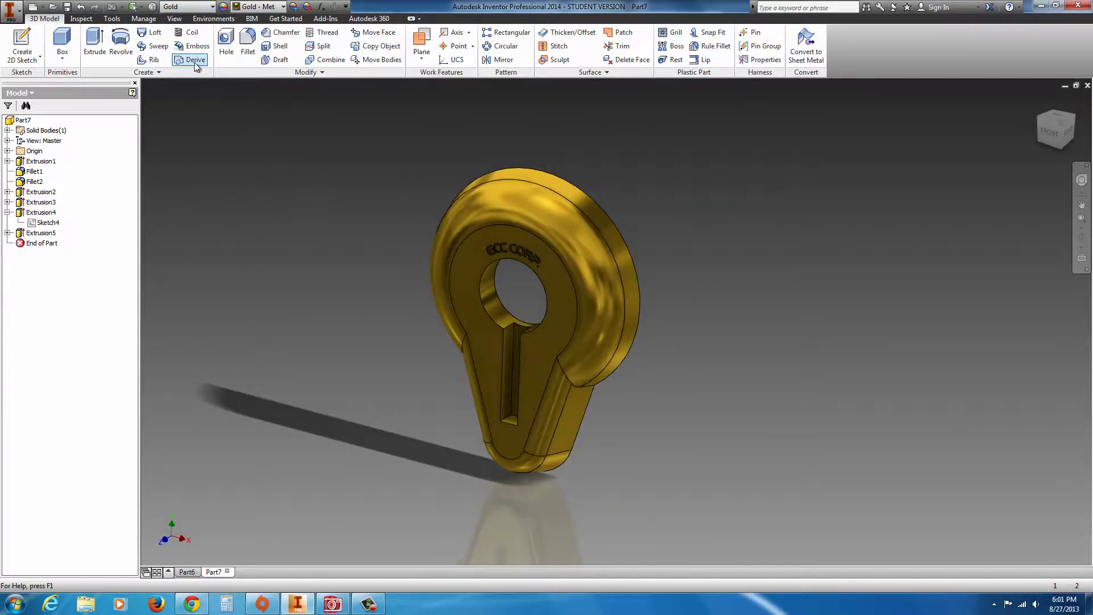
# Step: Switch the View tab's visual style to Realistic, leaving shadow settings unchanged
pyautogui.click(175, 18)
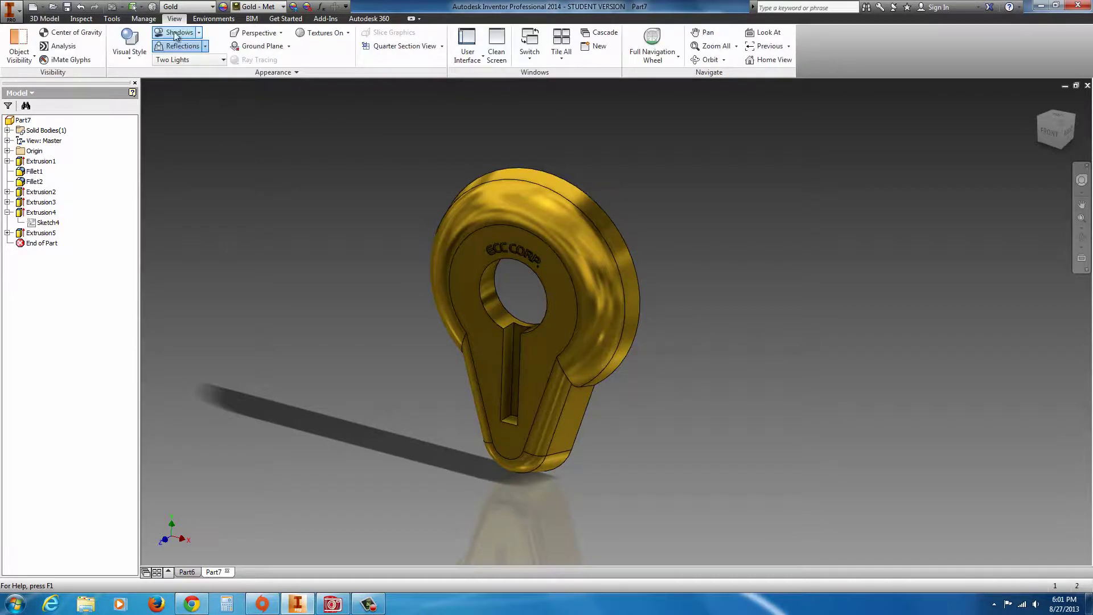
pyautogui.click(135, 60)
pyautogui.click(139, 83)
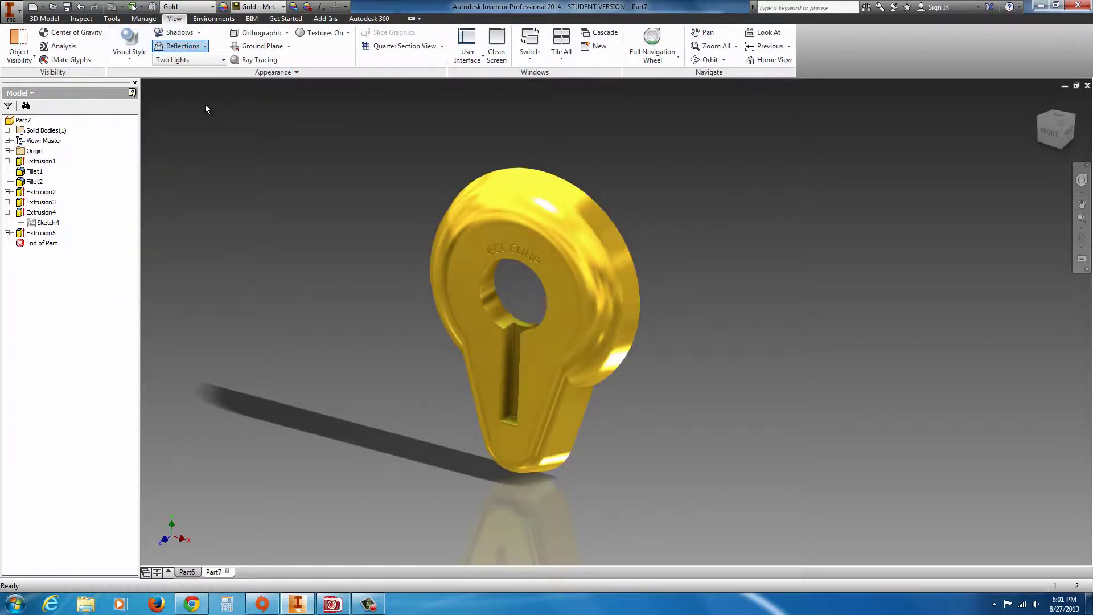
pyautogui.click(199, 33)
pyautogui.click(199, 33)
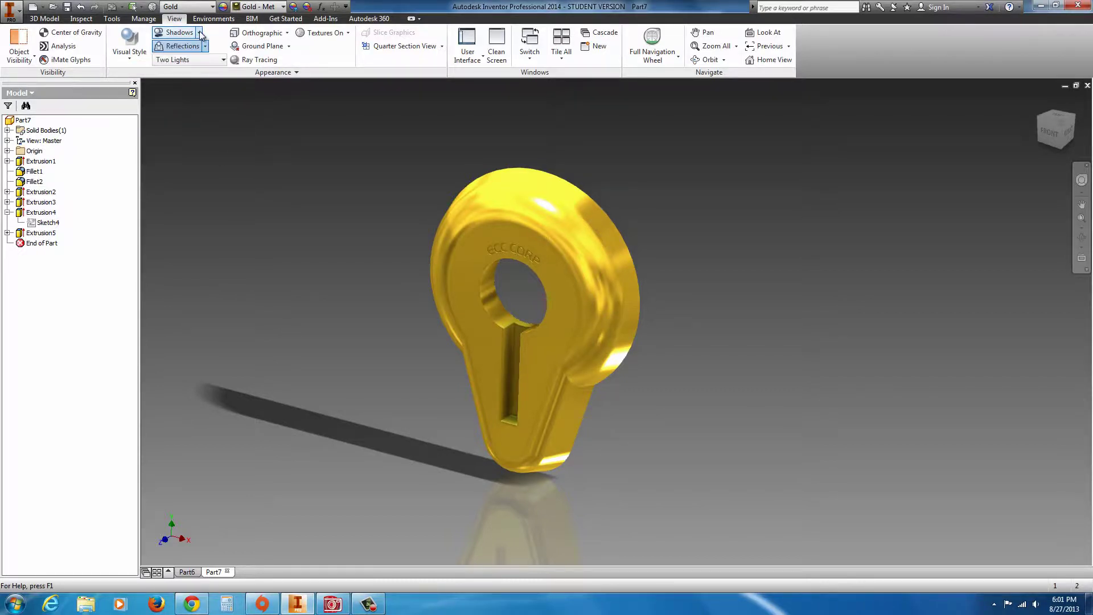
# Step: Ray-trace the gold part with the quality set to Good
pyautogui.click(245, 63)
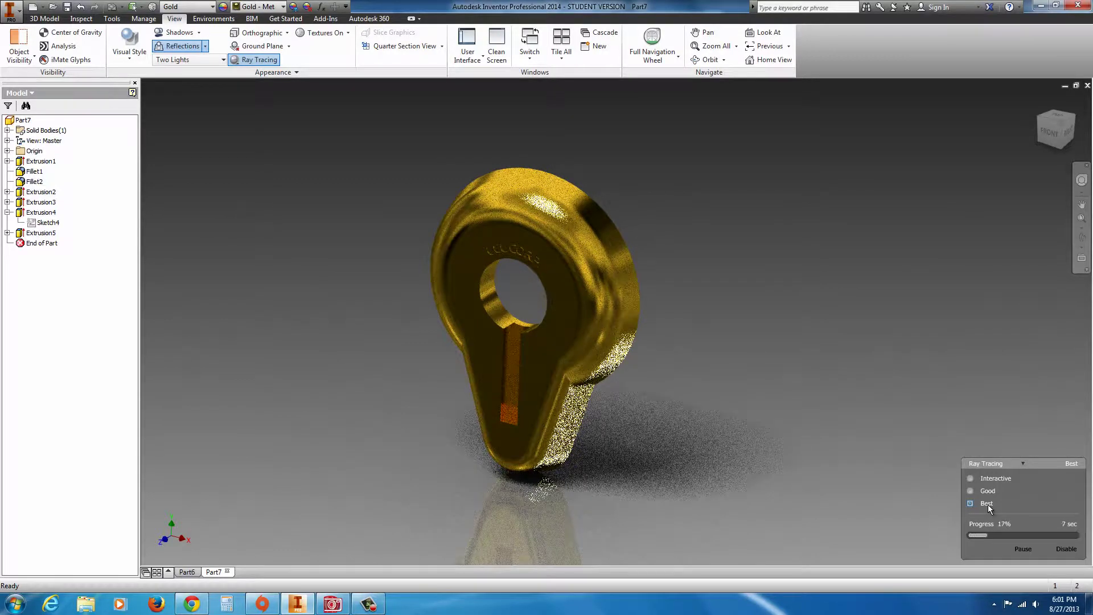
pyautogui.click(971, 491)
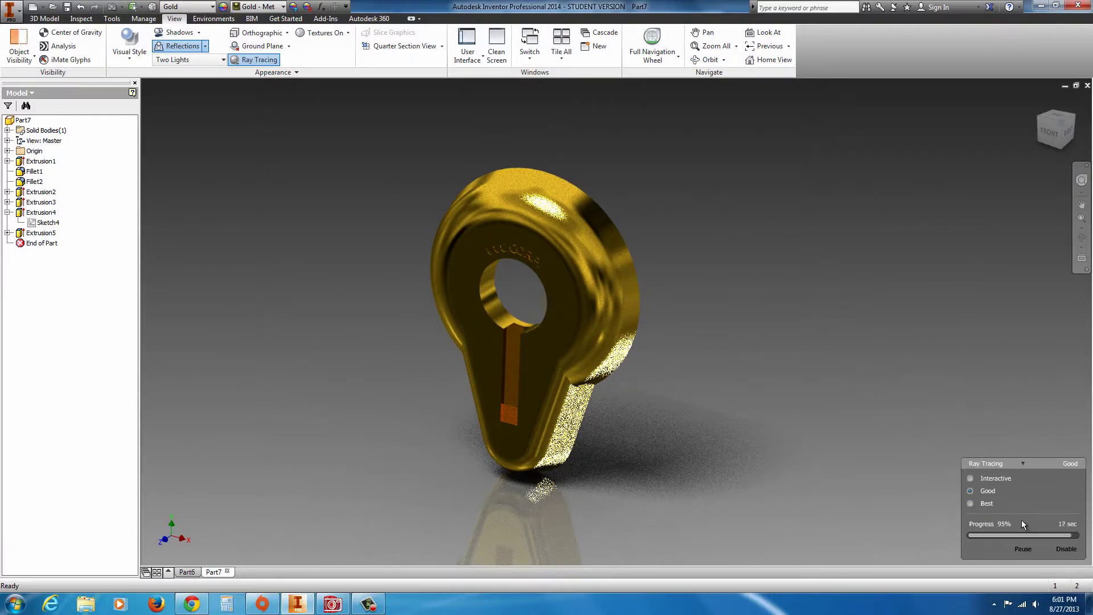
pyautogui.click(371, 608)
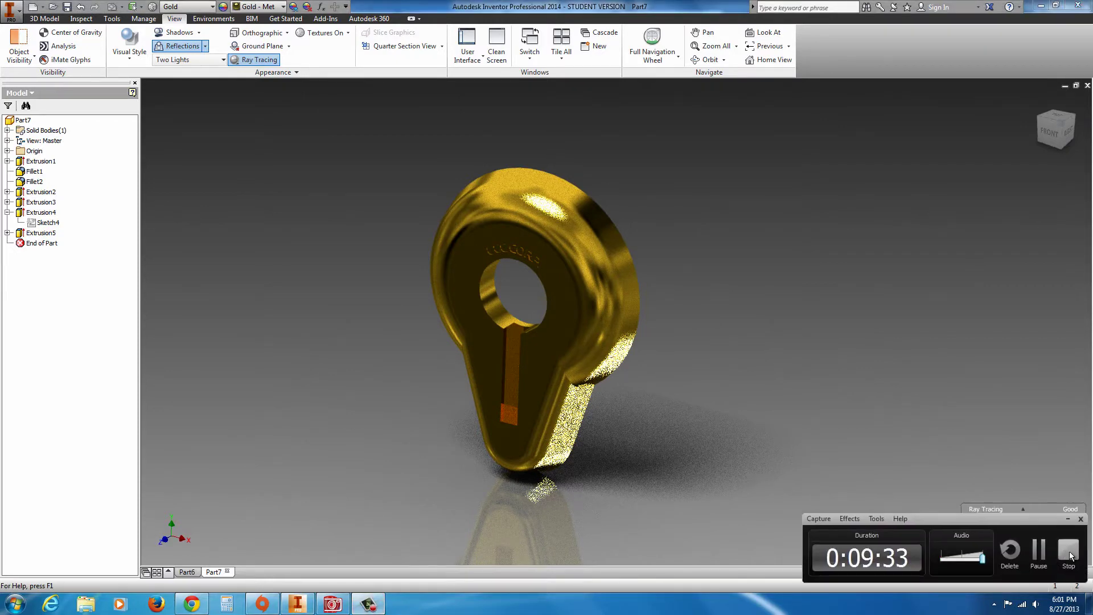